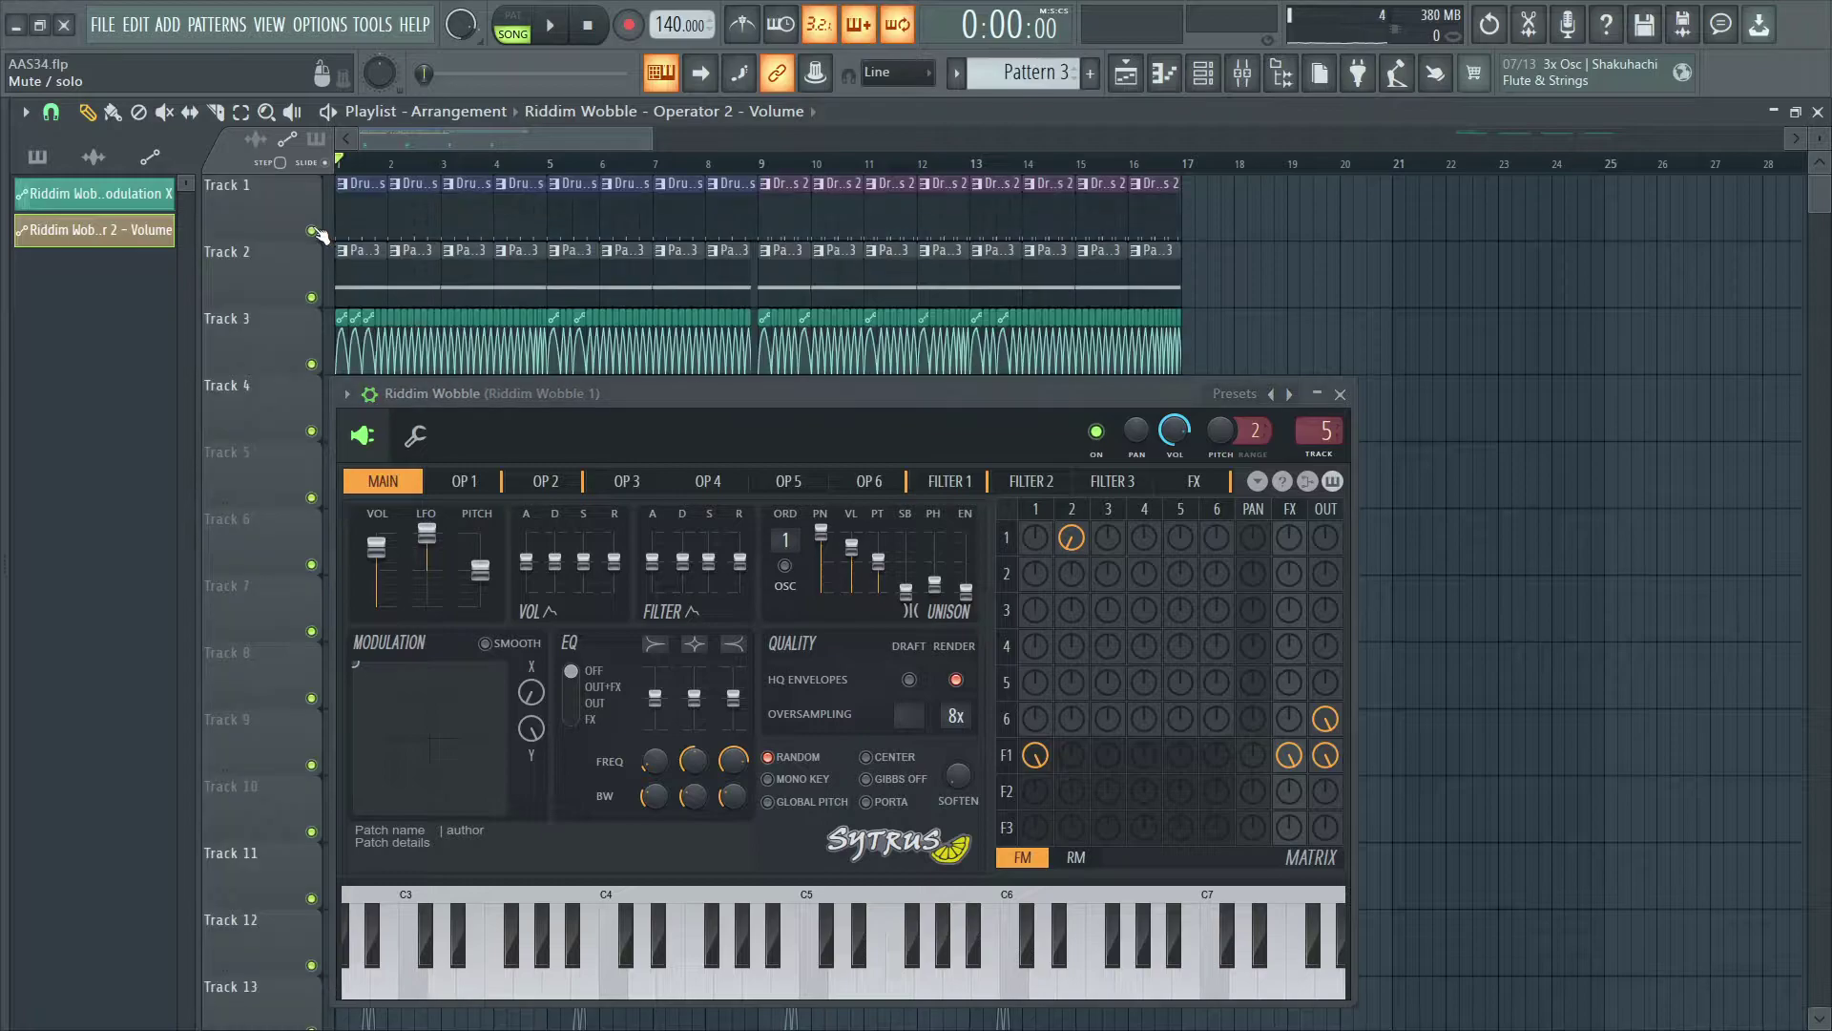
Step: Play the arrangement from the start and review the Mod X volume curves of operators 1, 2 and 6
{"action": "key", "text": "space"}
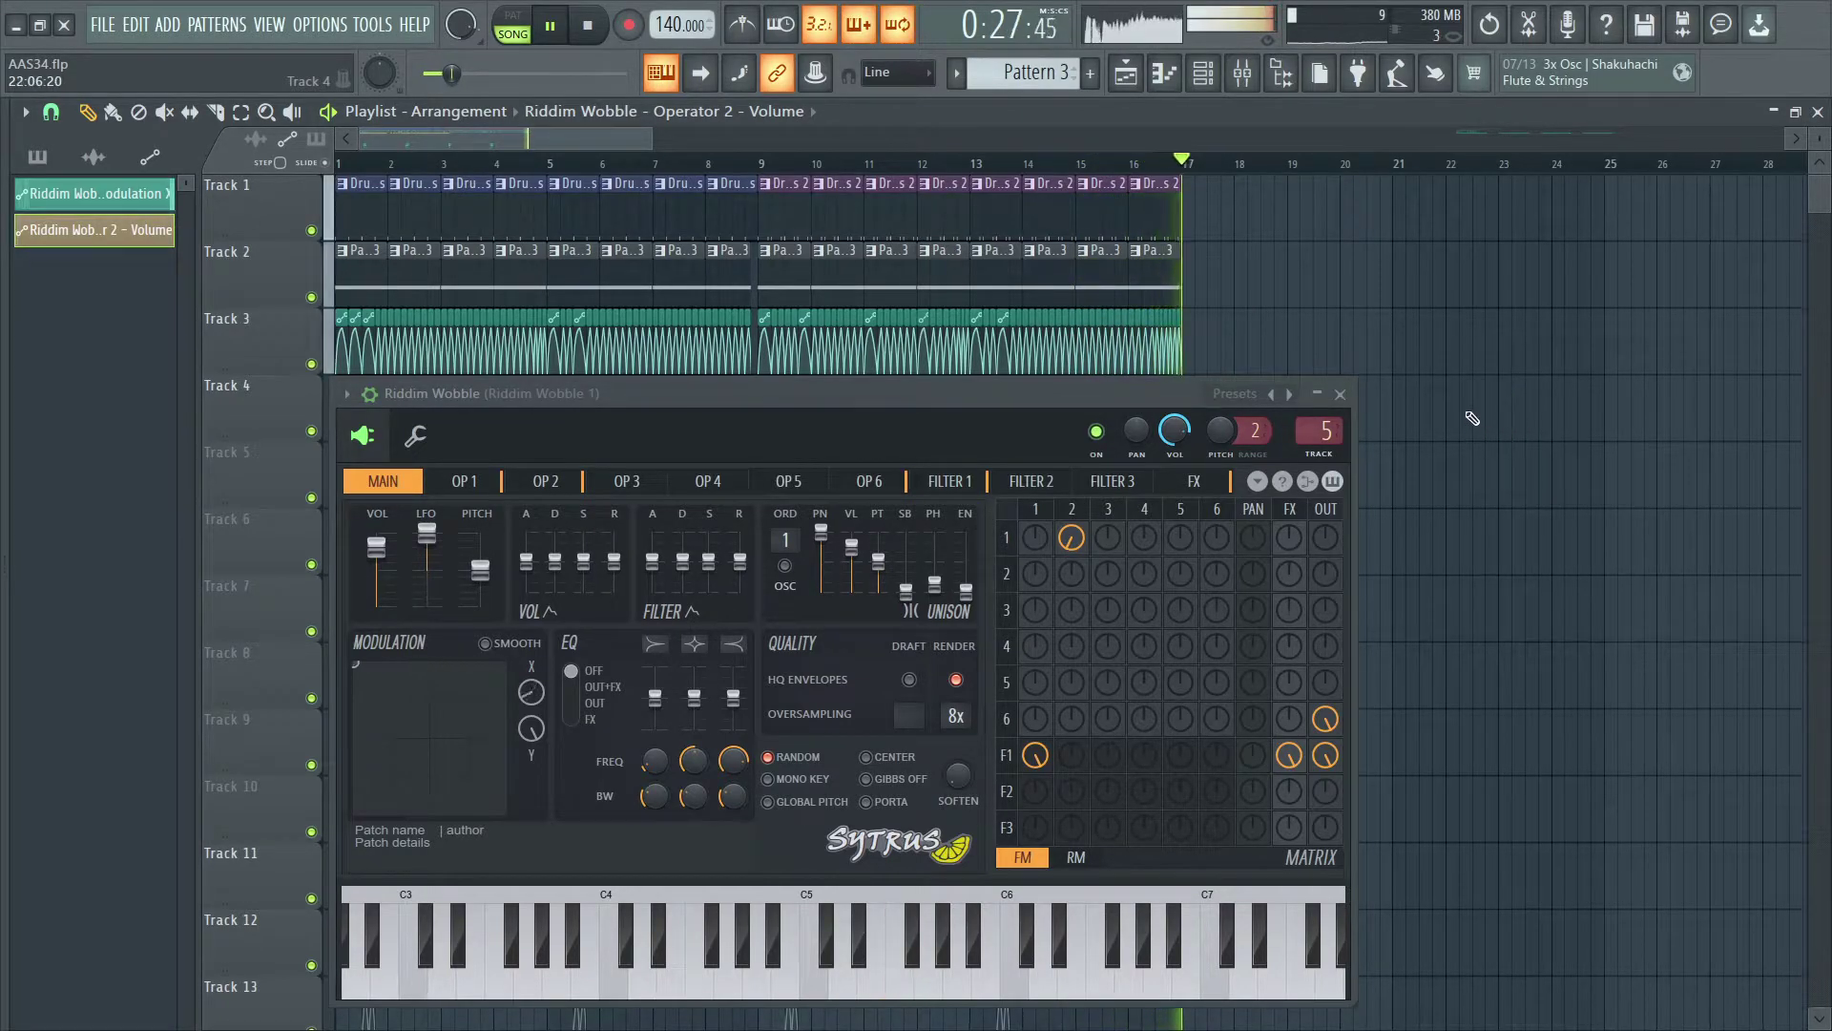
{"action": "key", "text": "space"}
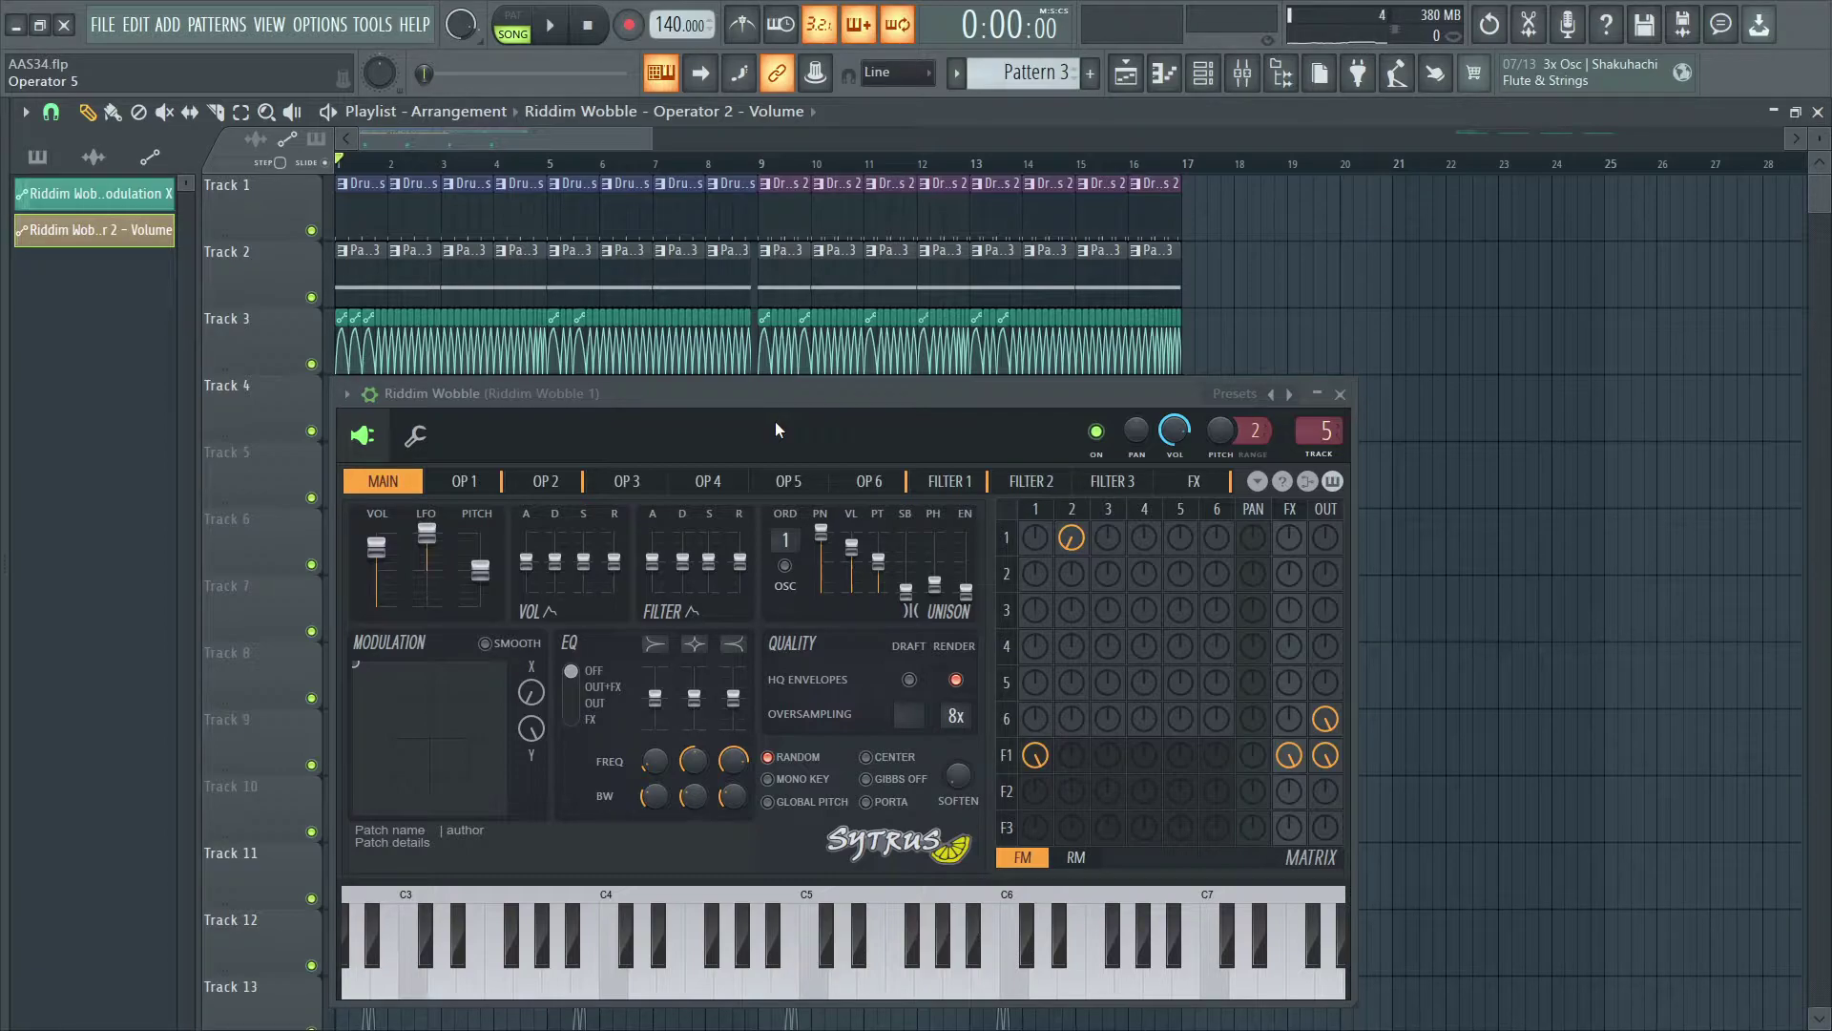
{"action": "left_click", "coordinate": [482, 488]}
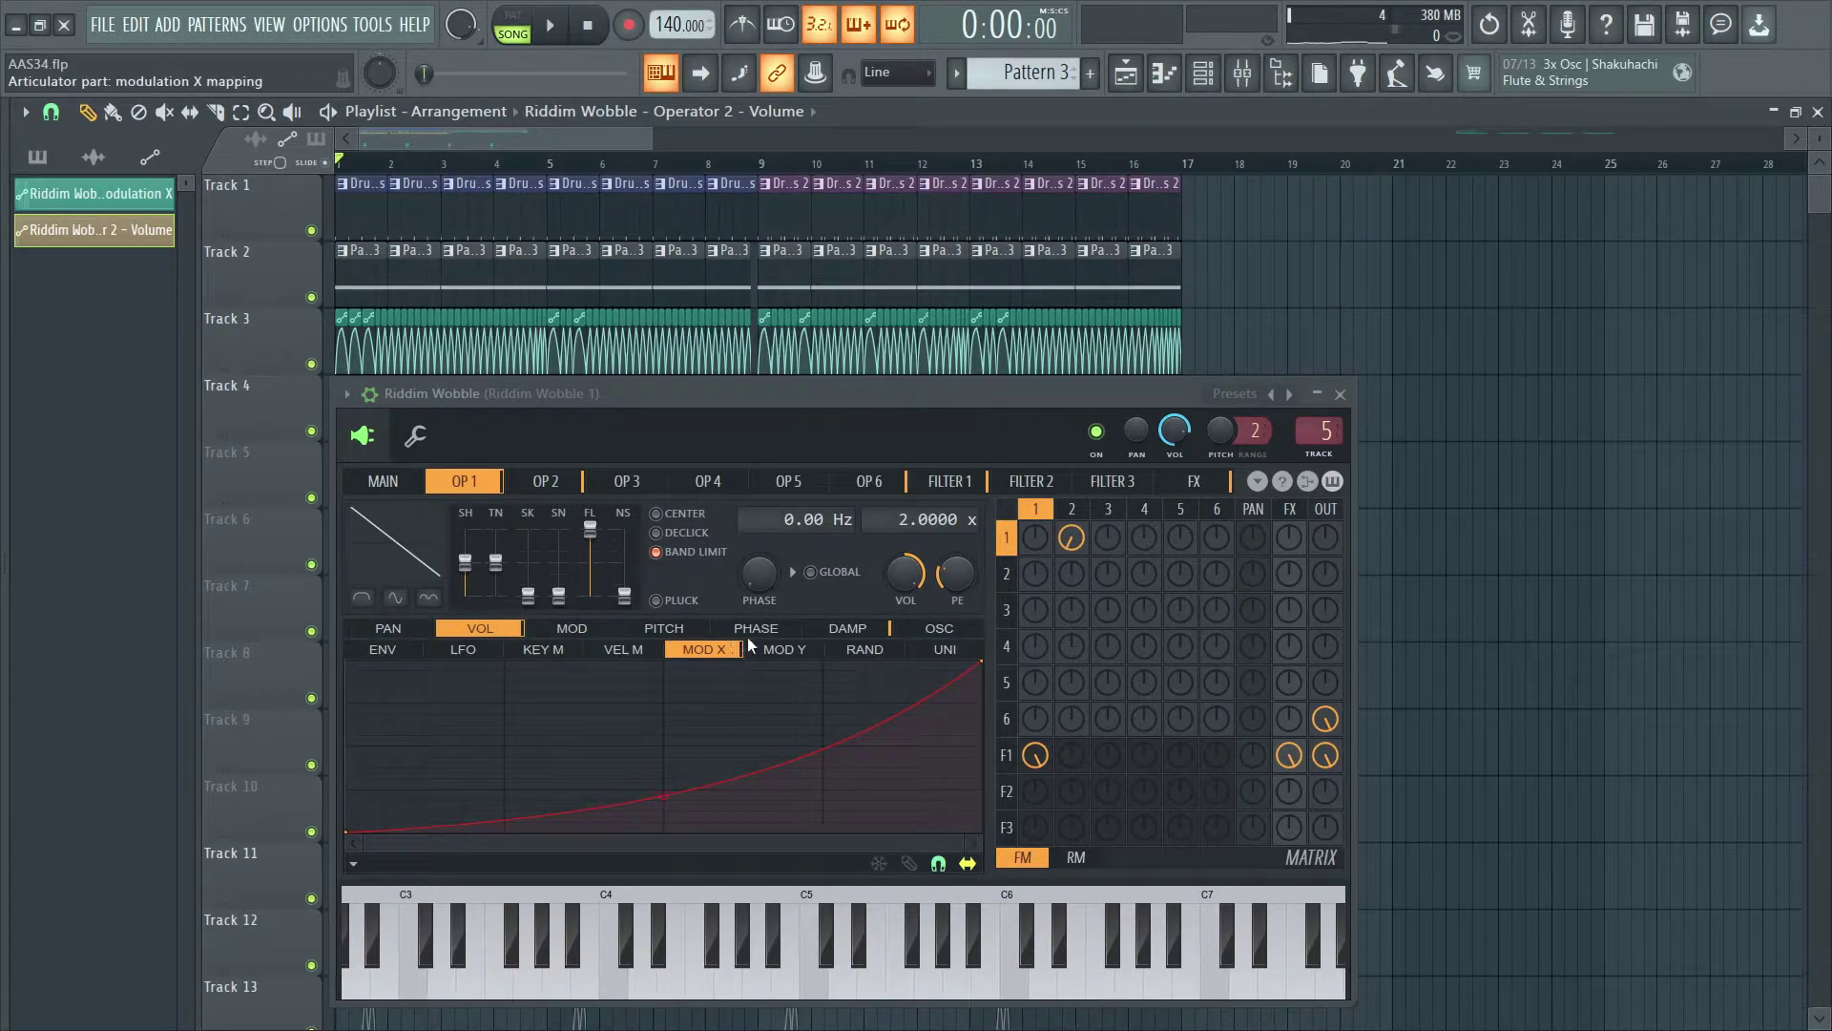
{"action": "scroll", "coordinate": [706, 579], "scroll_direction": "down", "scroll_amount": 1}
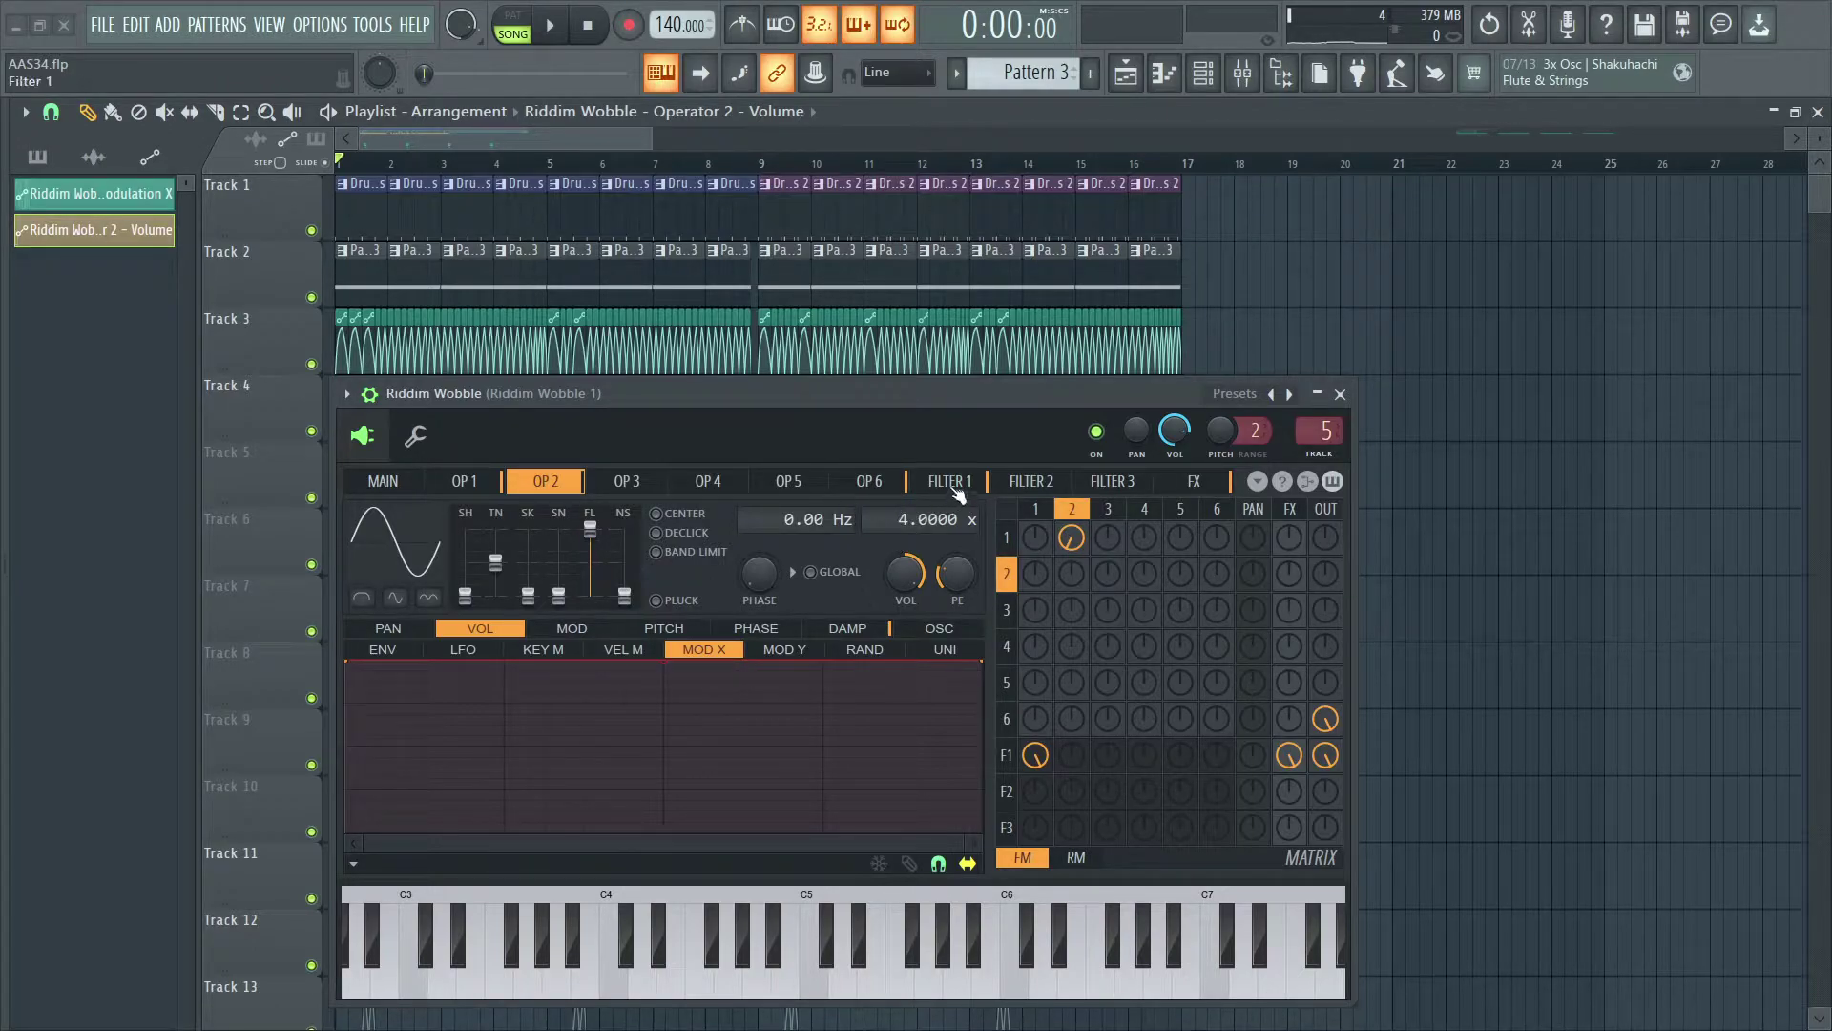
{"action": "left_click", "coordinate": [885, 484]}
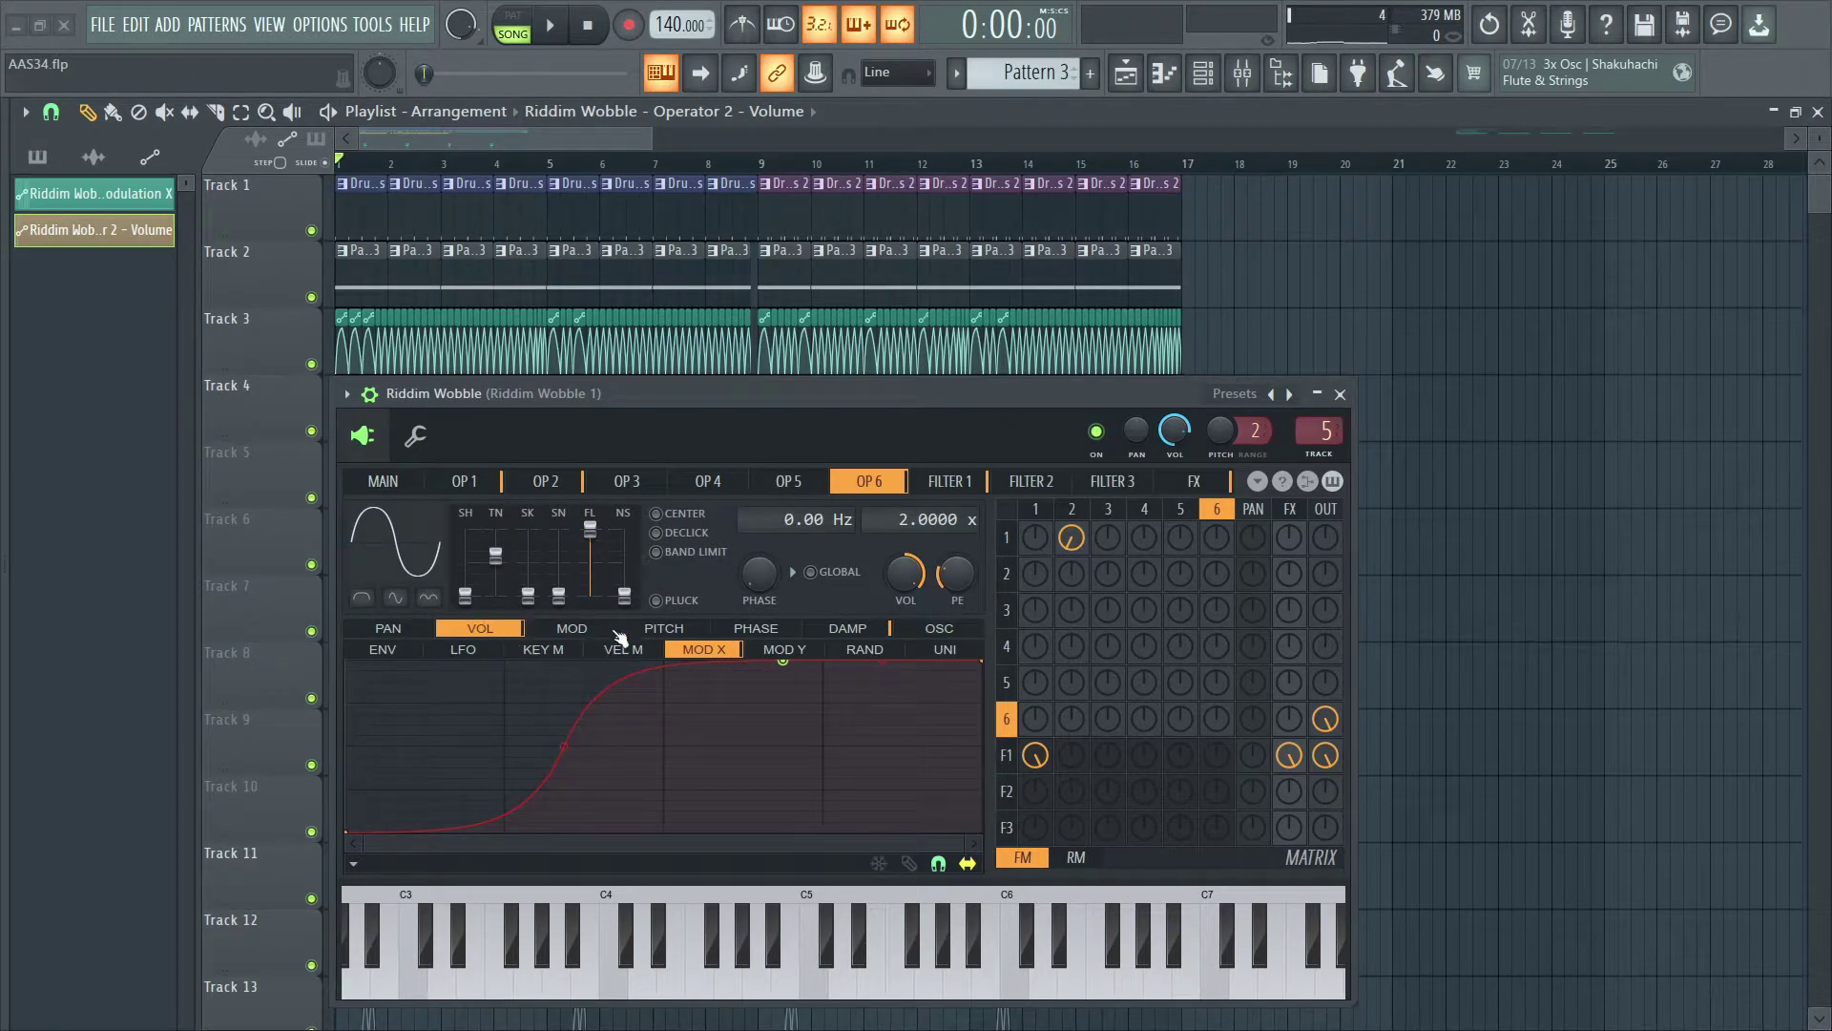
Step: Mute the operator 2-to-1 modulation, the Filter 1 sends and the drum track, and play operator 6 by itself
{"action": "right_click", "coordinate": [1289, 756]}
{"action": "right_click", "coordinate": [1074, 545]}
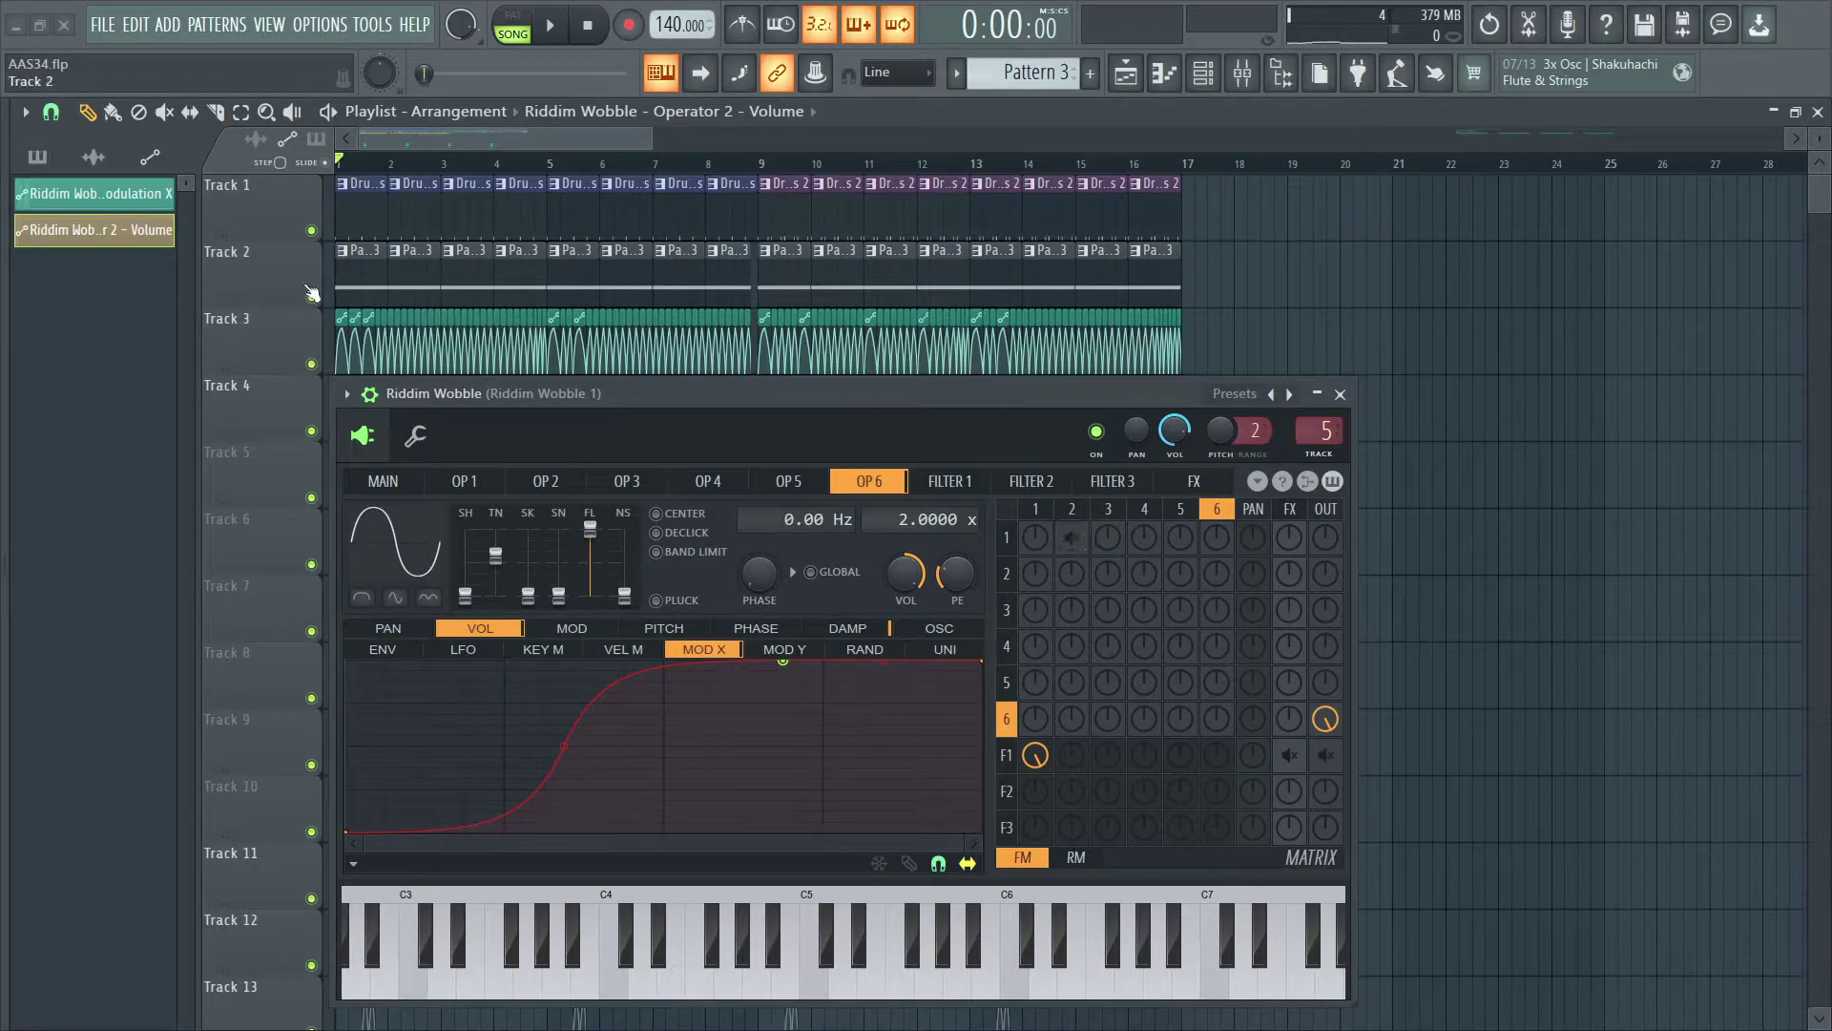
{"action": "left_click", "coordinate": [311, 232]}
{"action": "key", "text": "space"}
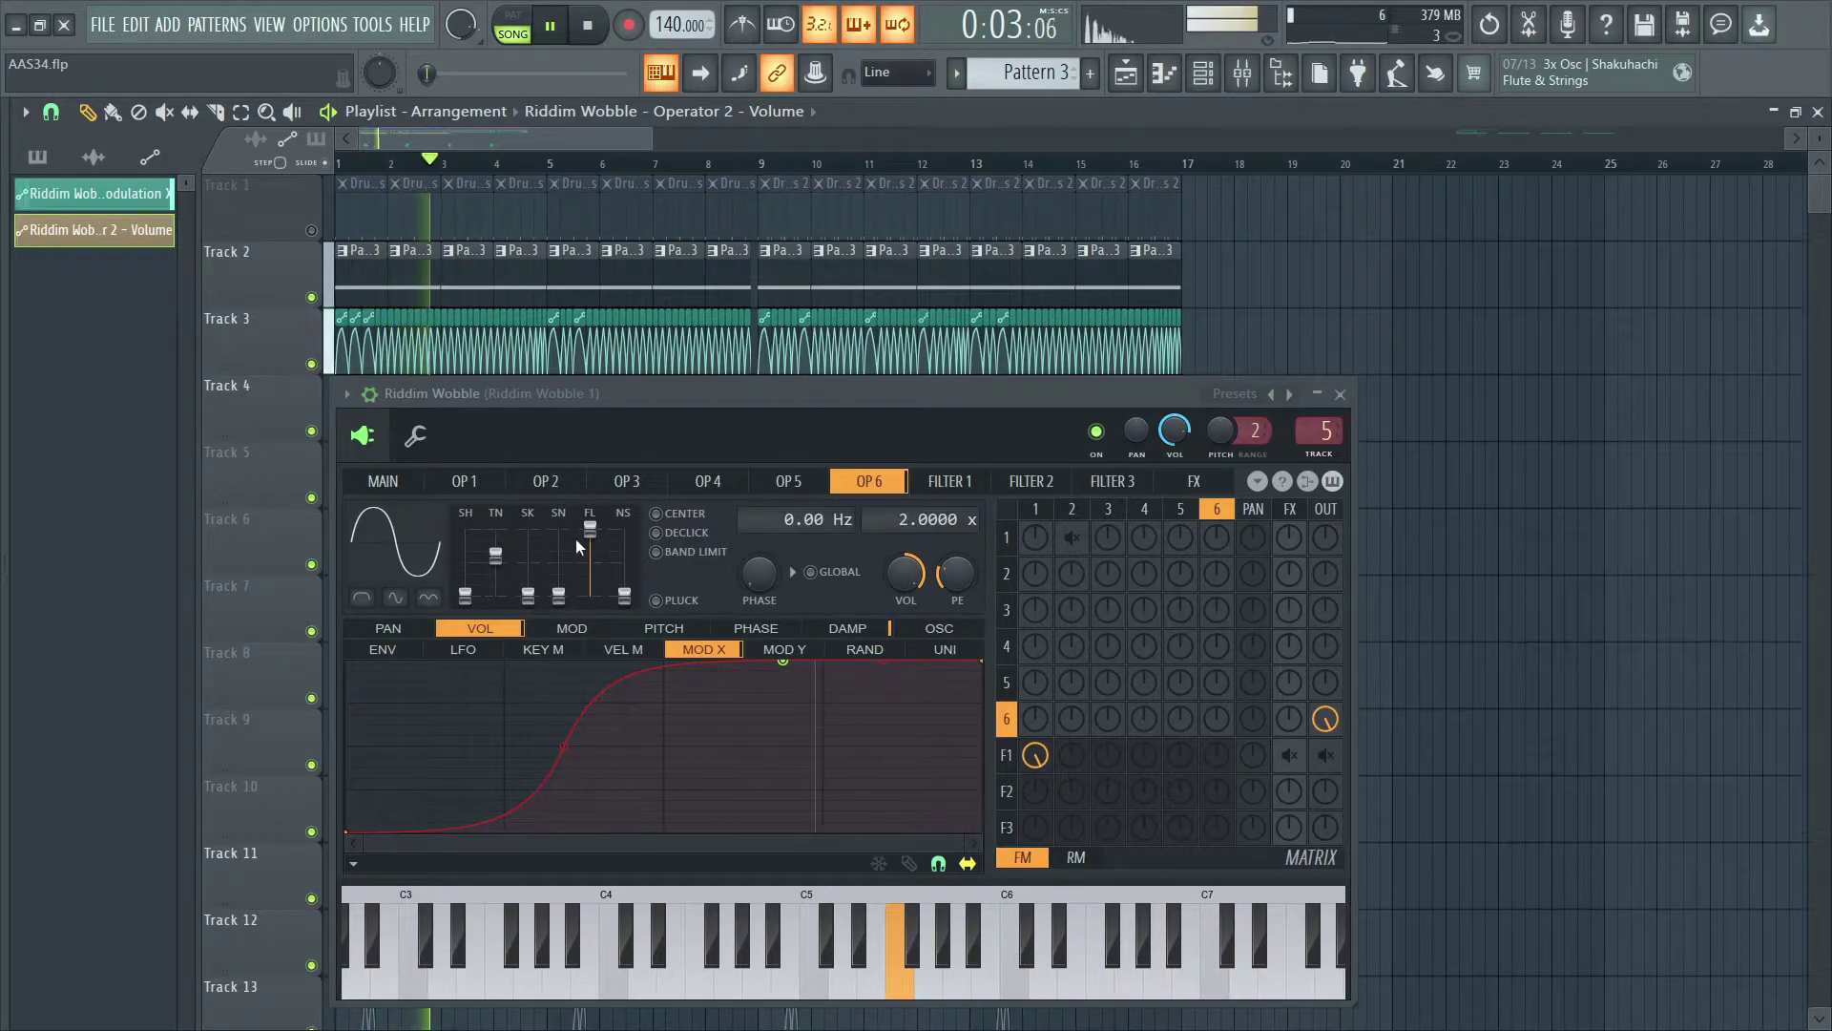
{"action": "key", "text": "space"}
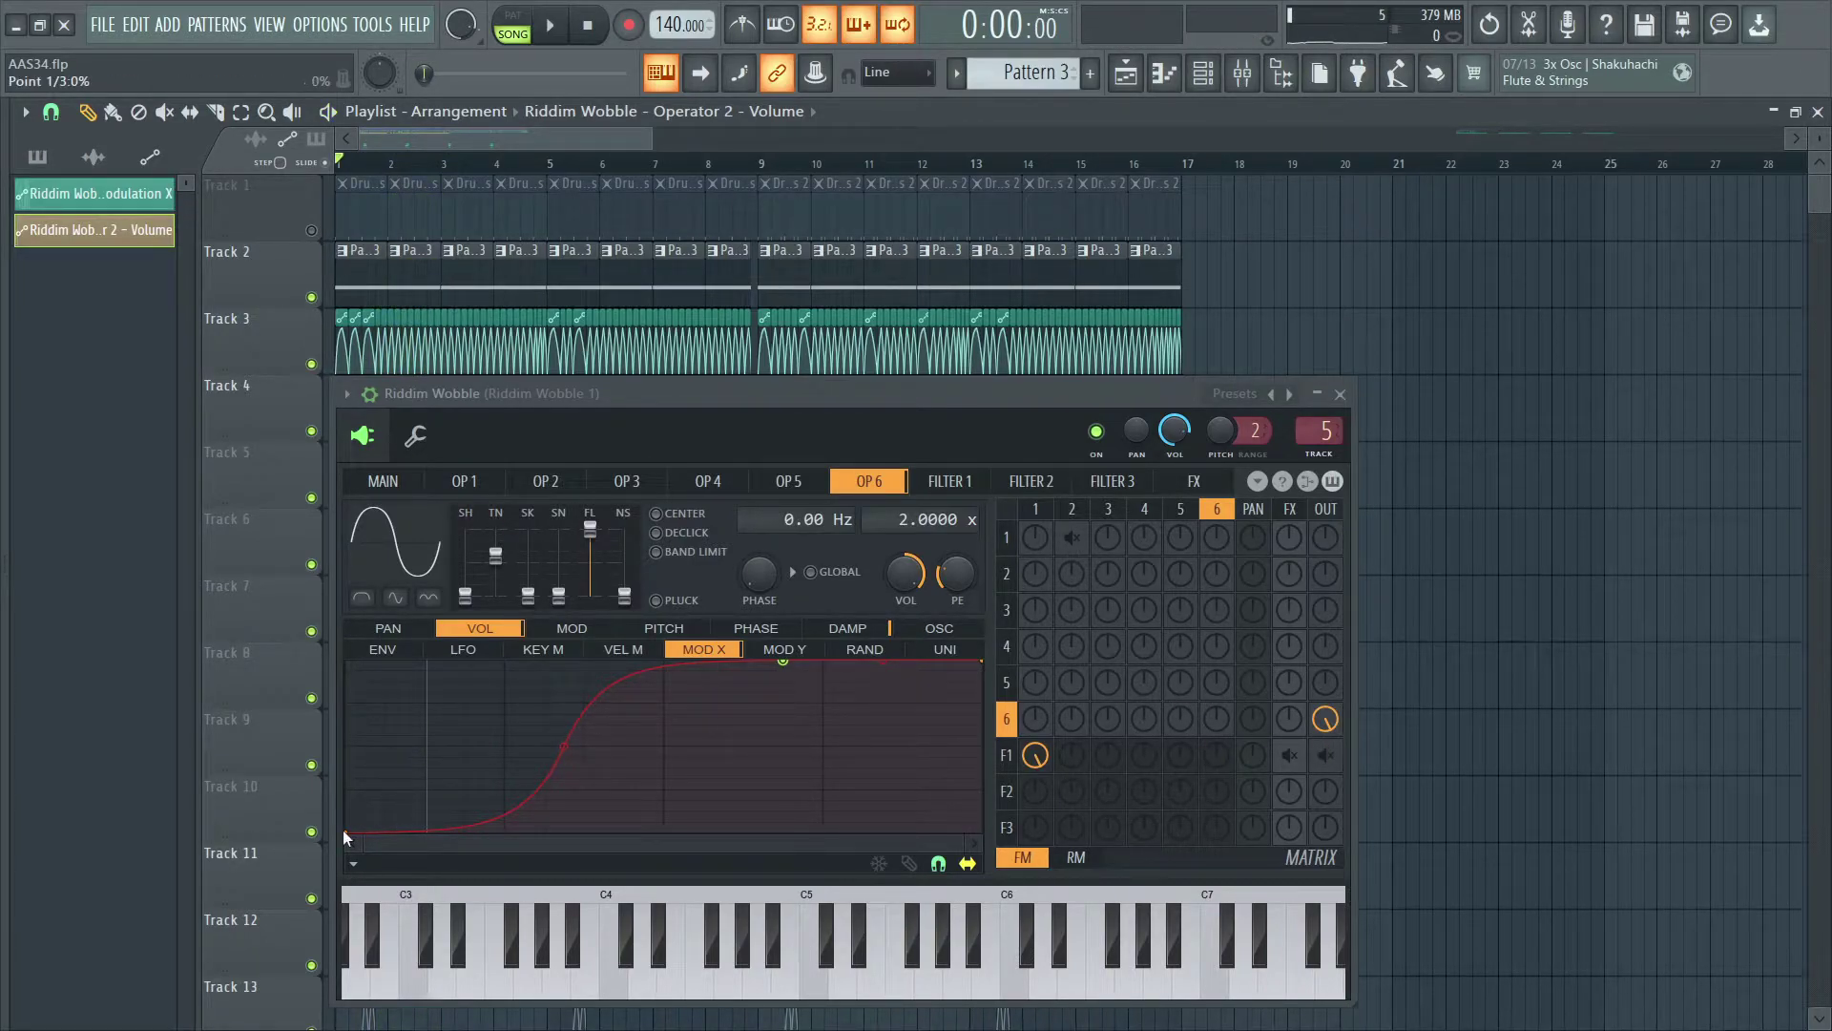
Step: Raise the first point of operator 6's Mod X volume curve to full level and play the flattened curve
{"action": "left_click_drag", "start_coordinate": [344, 836], "coordinate": [346, 660]}
{"action": "key", "text": "space"}
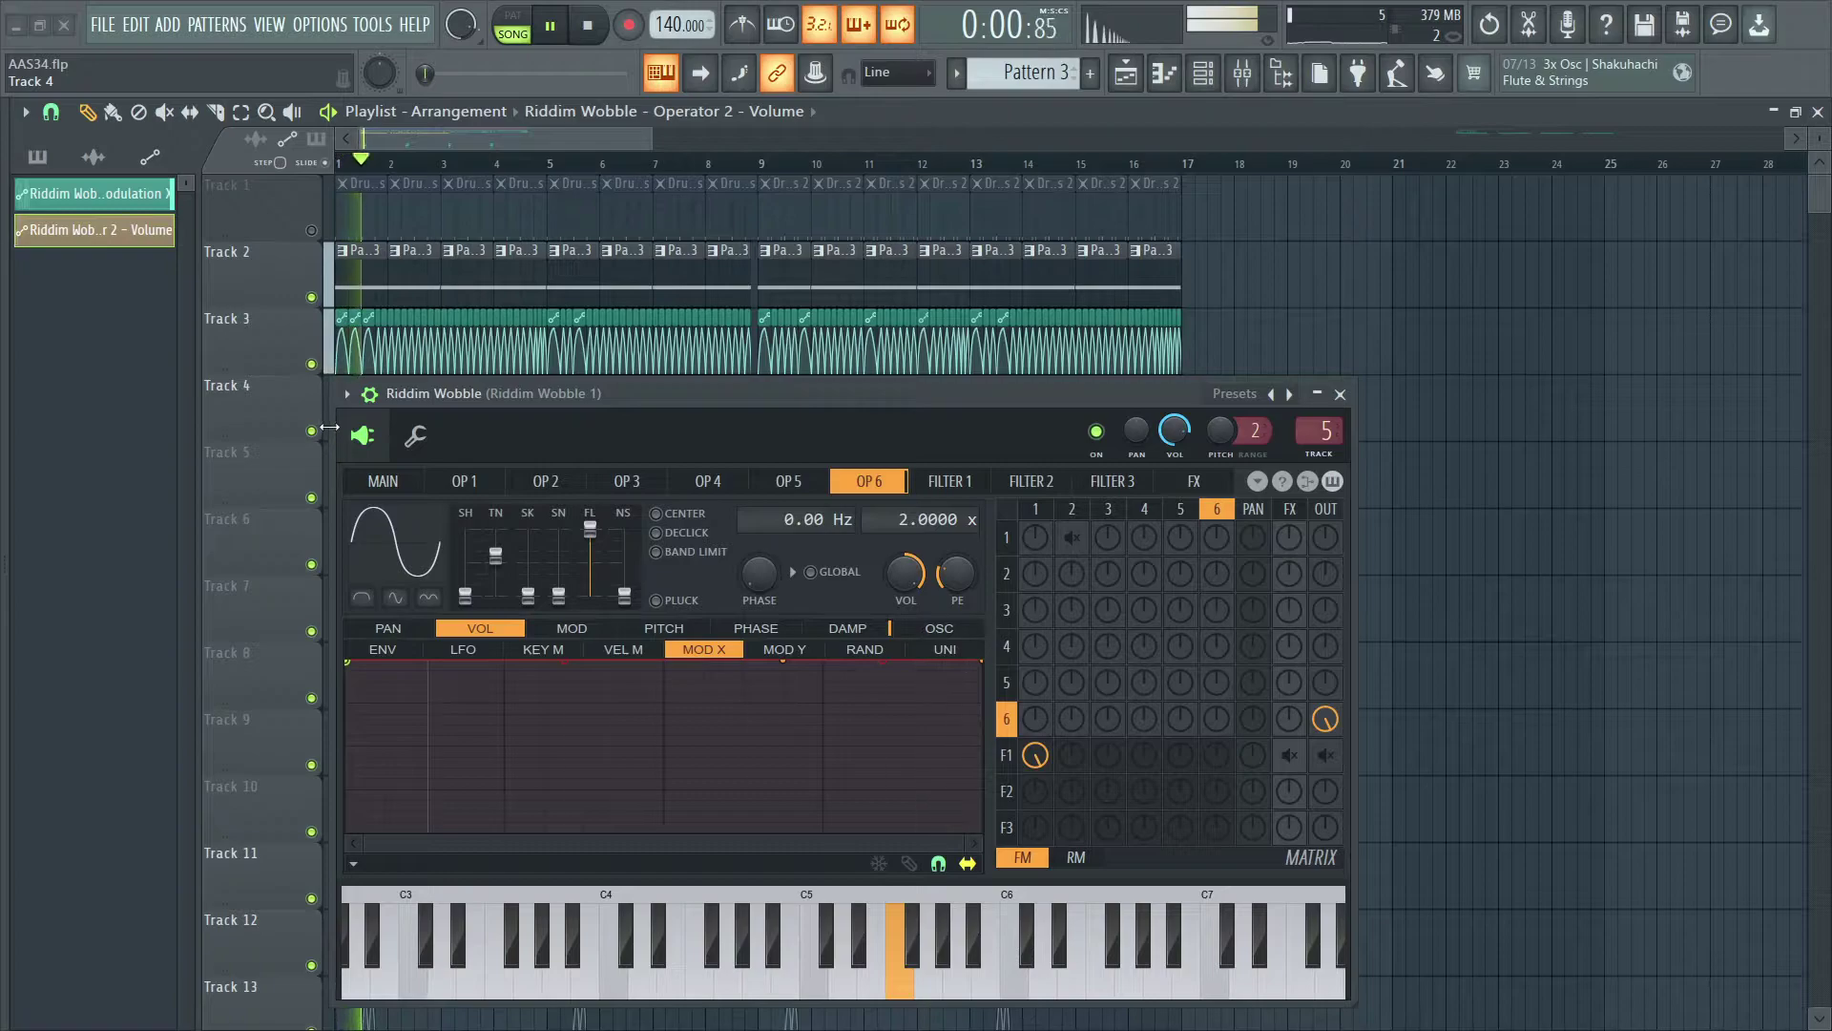
{"action": "key", "text": "space"}
Step: Return the first point of operator 6's Mod X curve to 0% and unmute the operator 2-to-1 modulation and Filter 1 sends
{"action": "left_click_drag", "start_coordinate": [351, 662], "coordinate": [715, 964]}
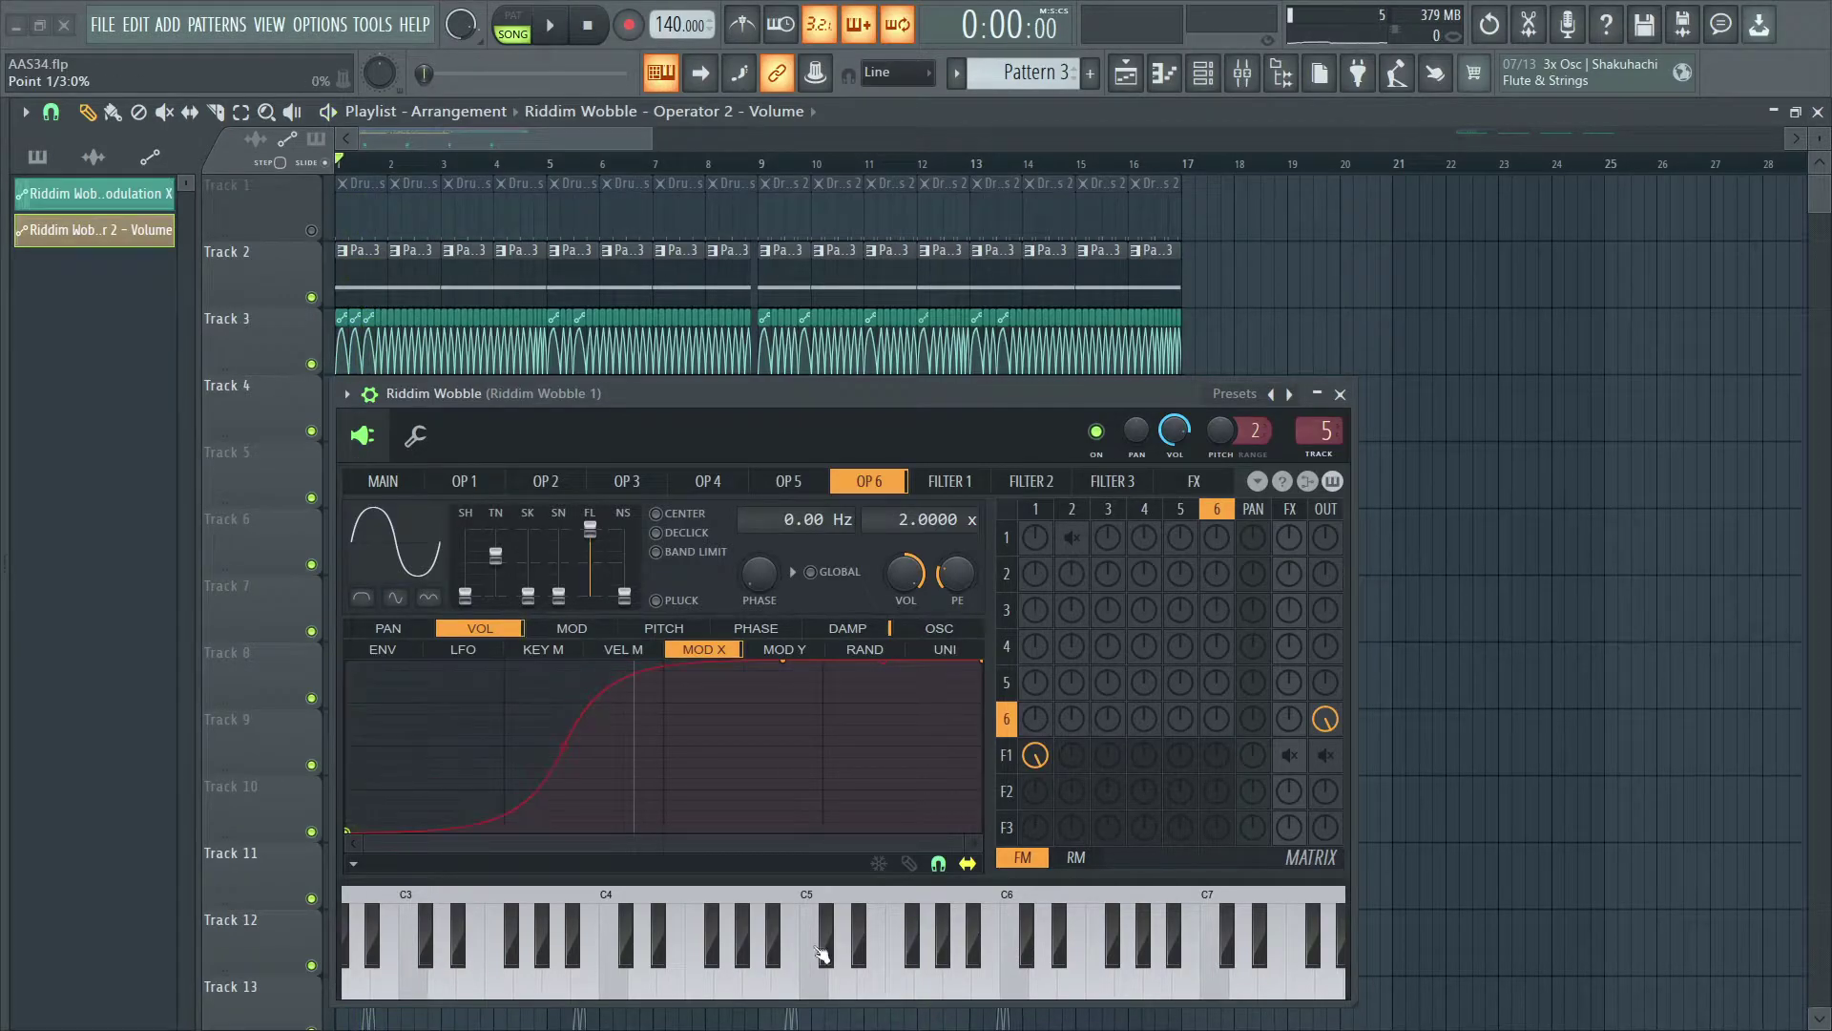
{"action": "left_click", "coordinate": [1072, 538]}
{"action": "left_click", "coordinate": [1326, 755]}
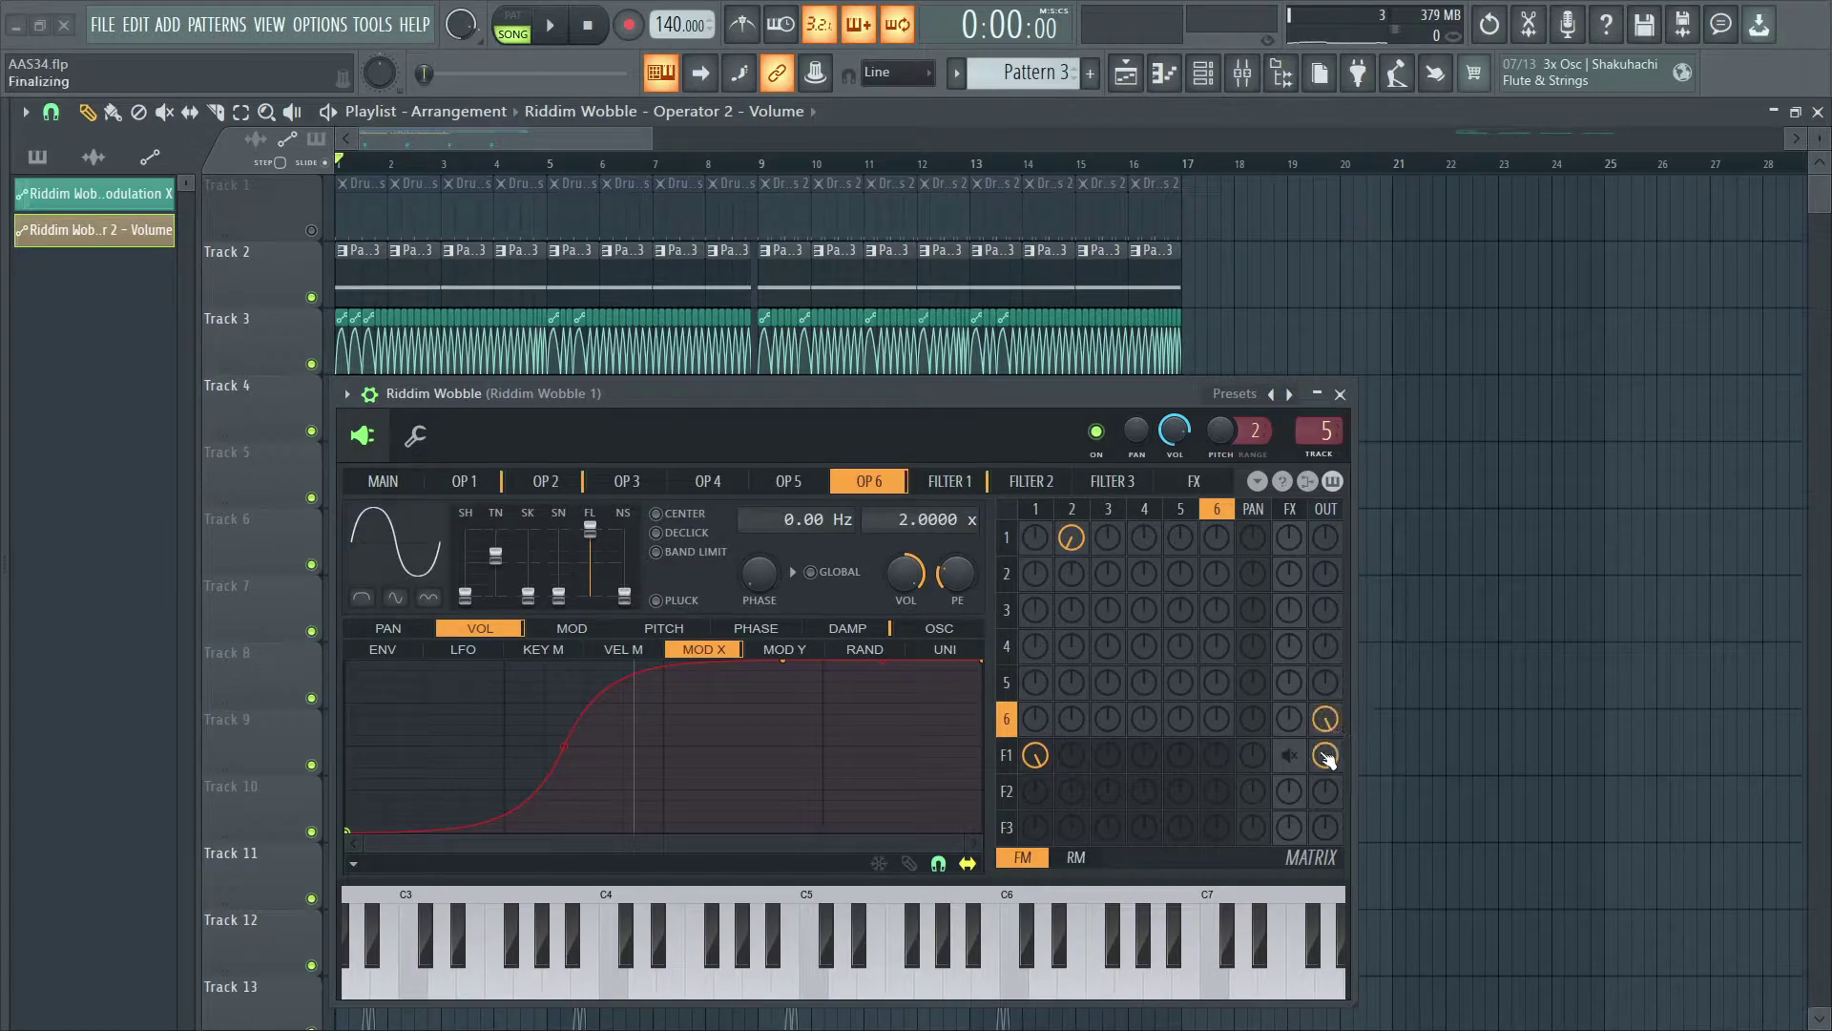
Step: Review Filter 1's waveshaper curve and the third delay and reverb settings in the effects section
{"action": "left_click", "coordinate": [944, 484]}
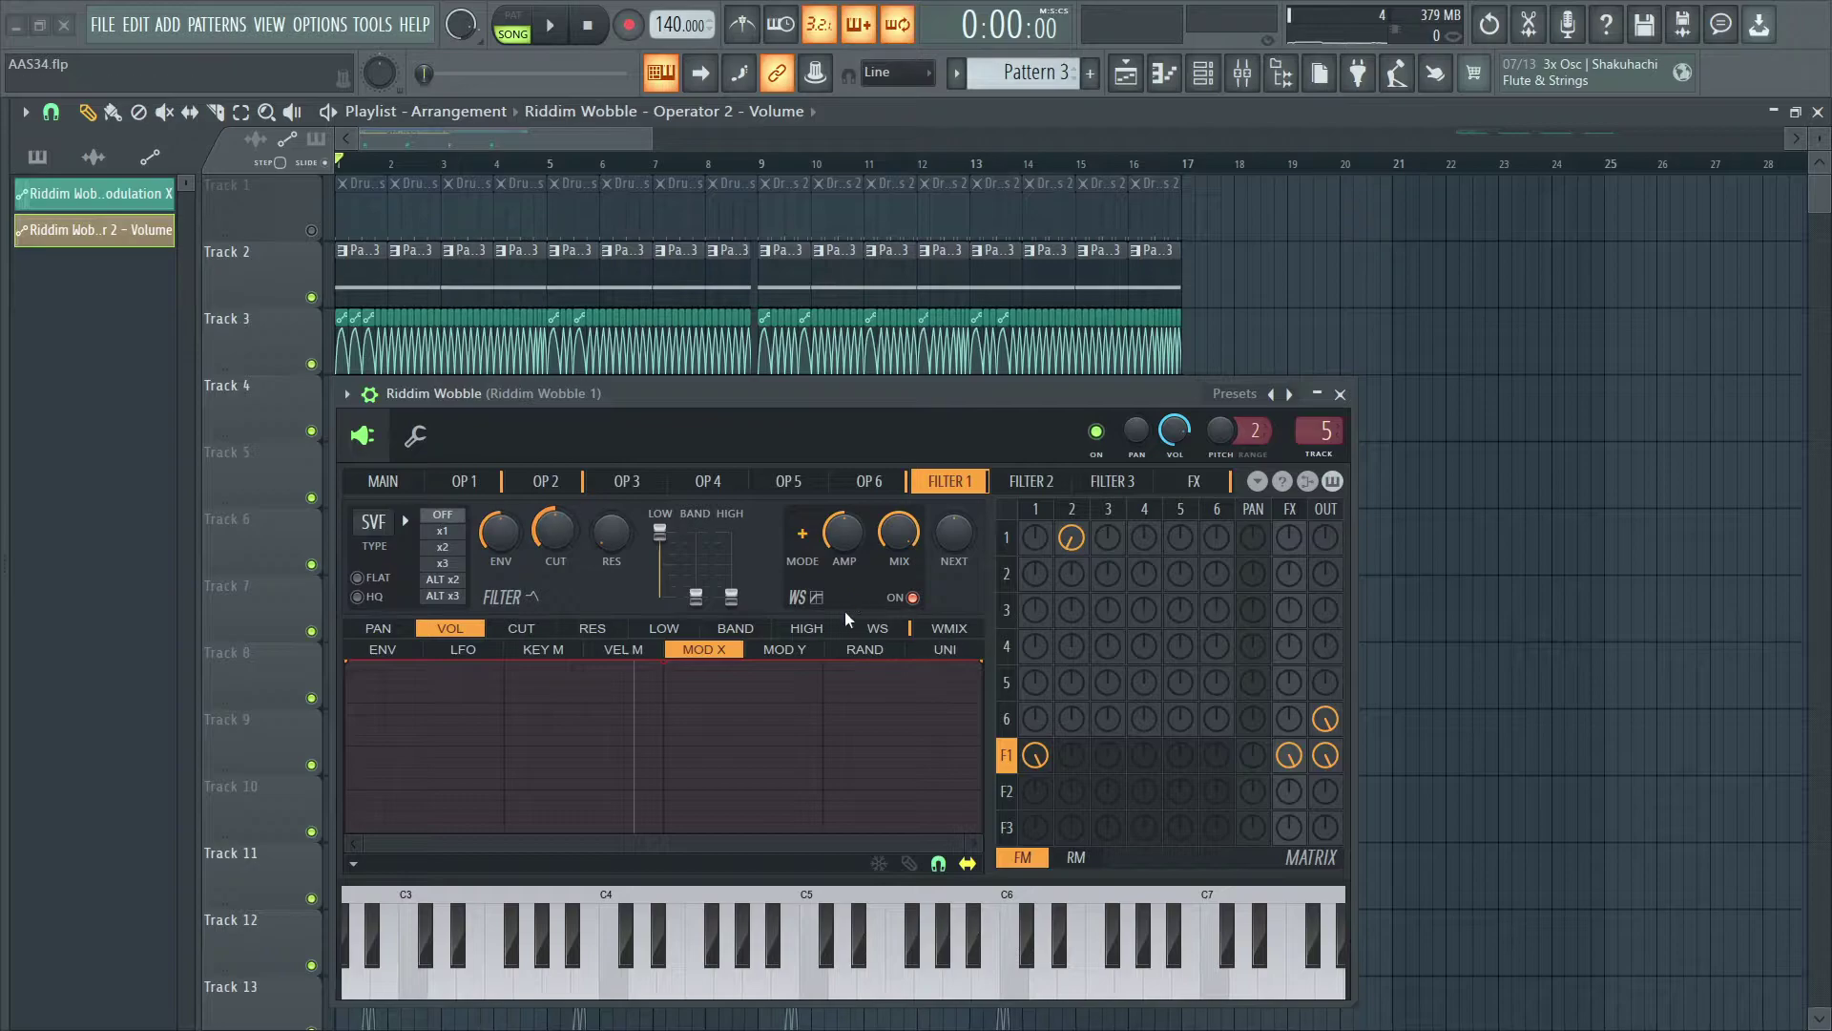
{"action": "left_click", "coordinate": [913, 597]}
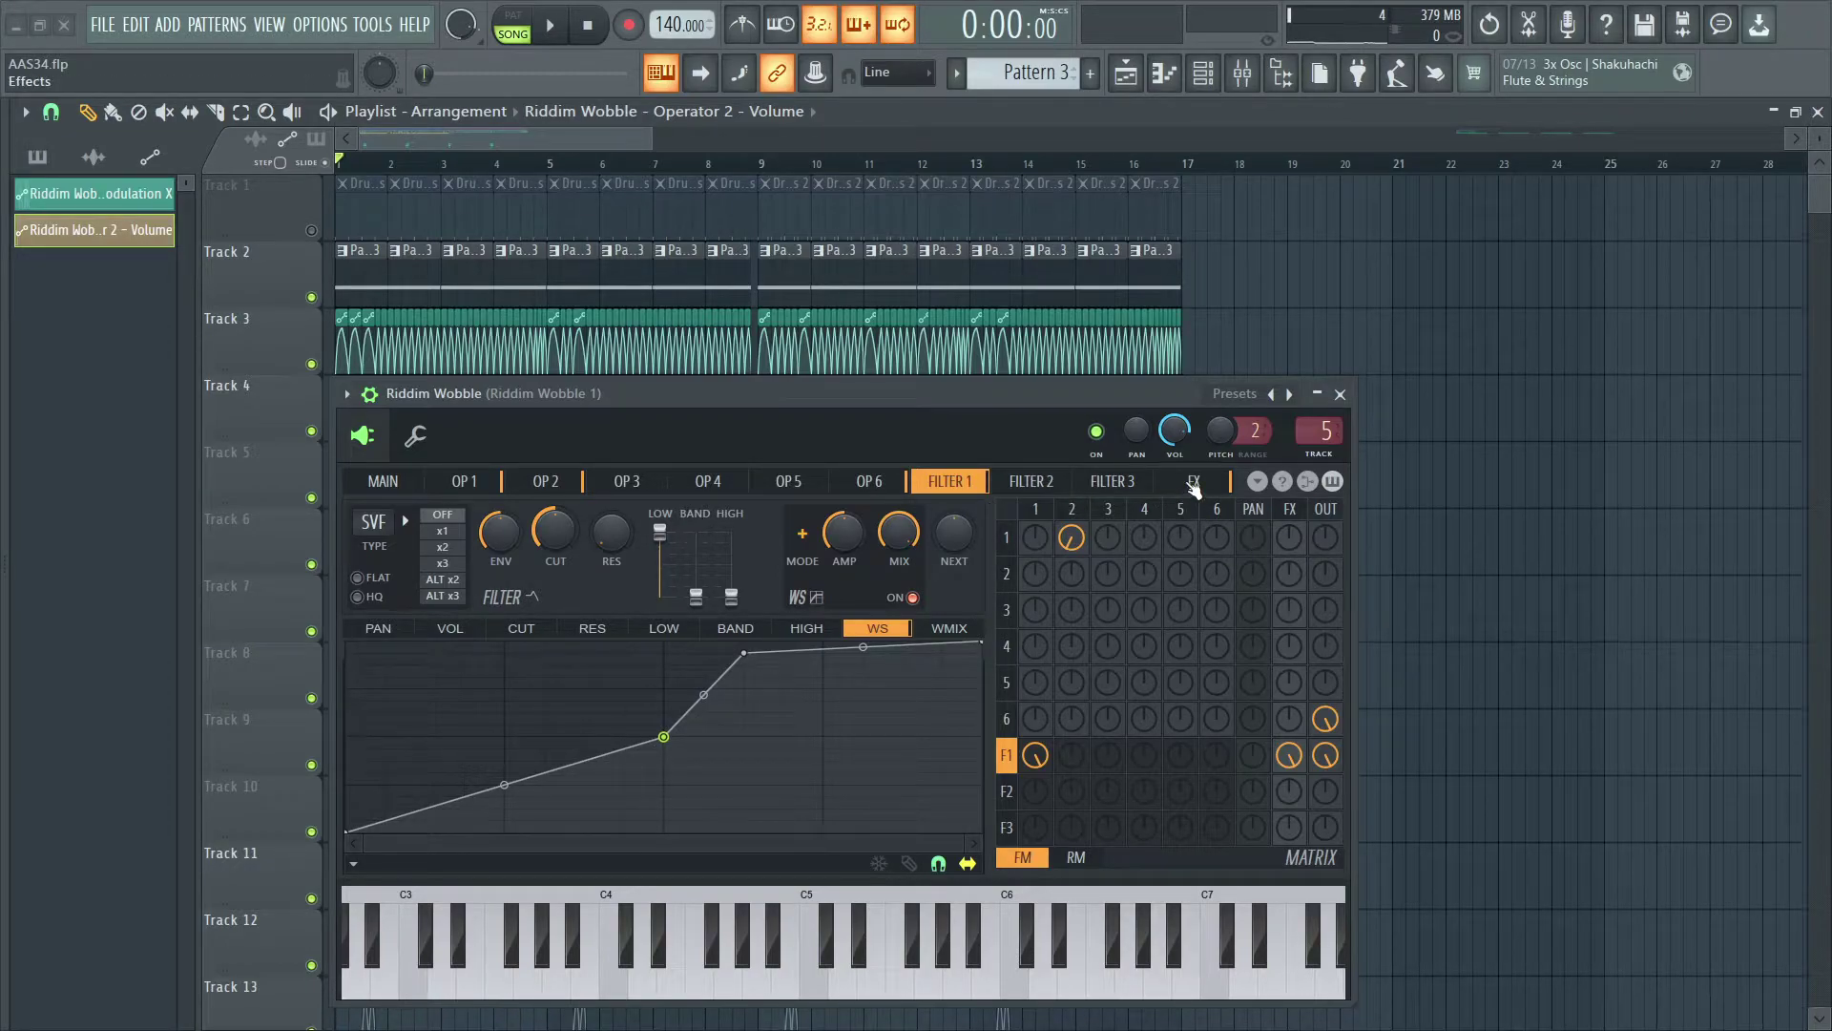
{"action": "left_click", "coordinate": [1193, 483]}
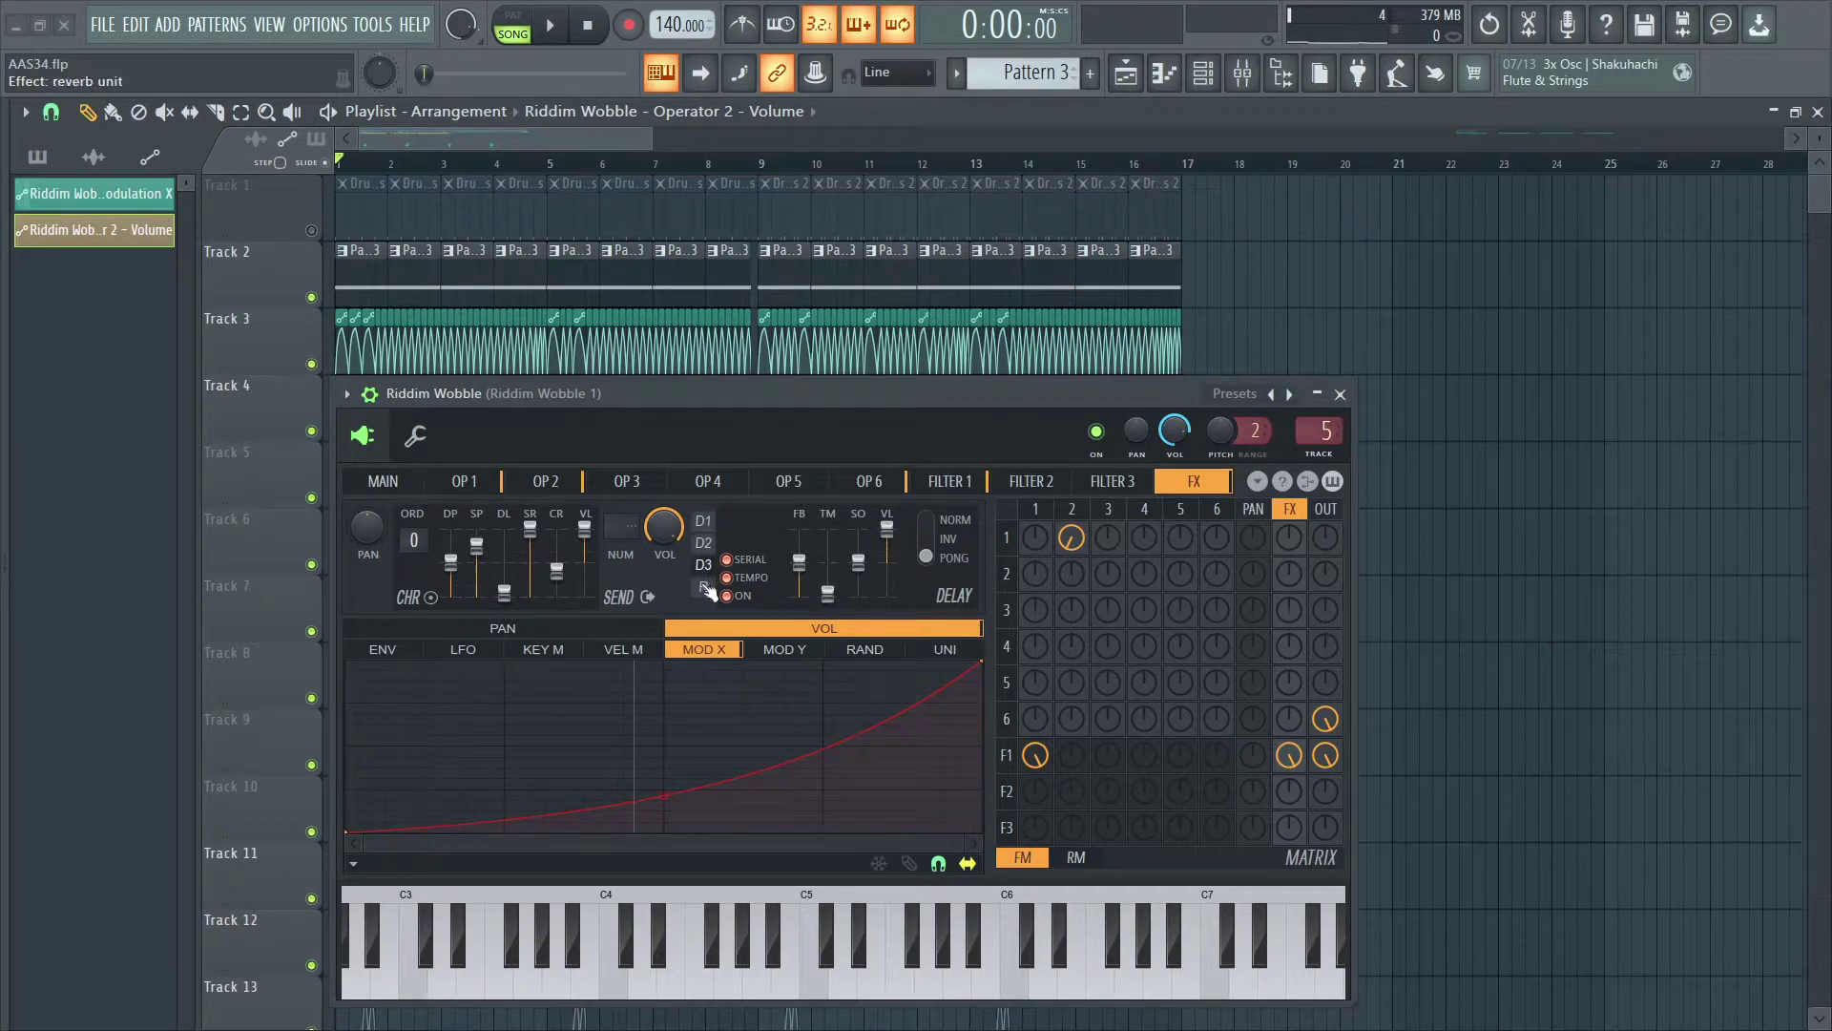
{"action": "left_click", "coordinate": [705, 588]}
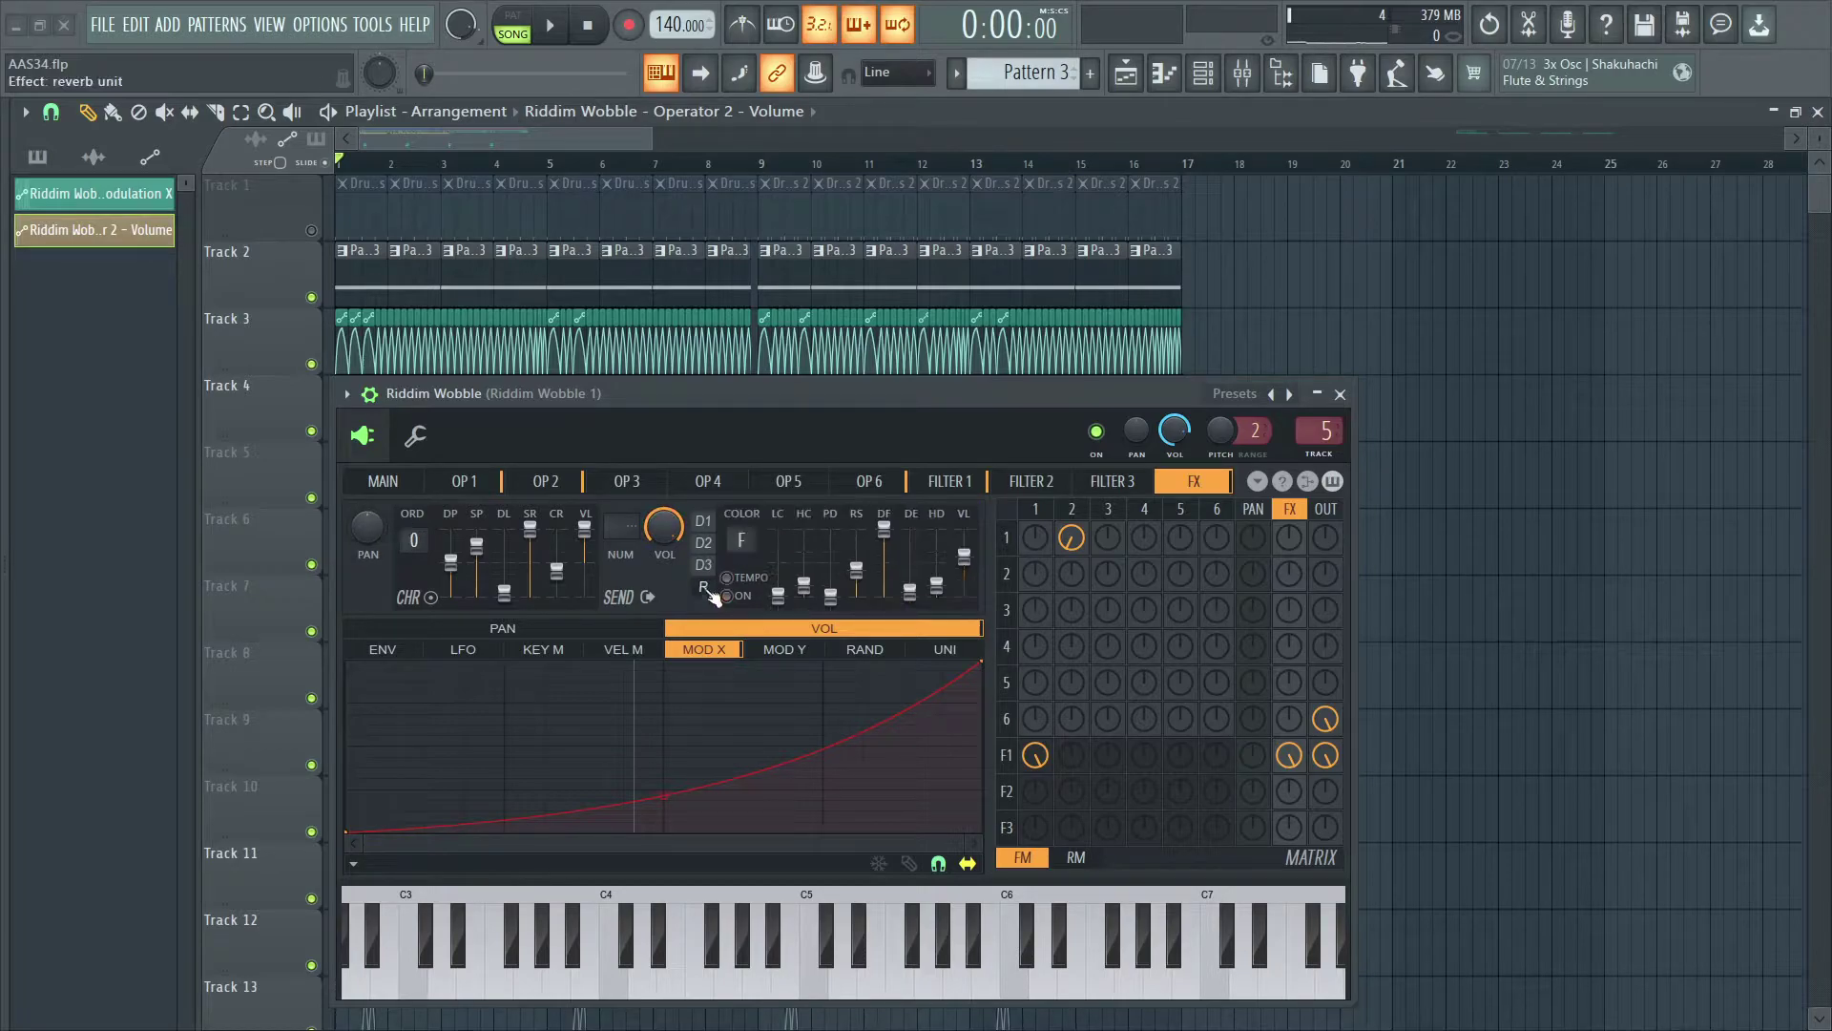
{"action": "left_click", "coordinate": [703, 564]}
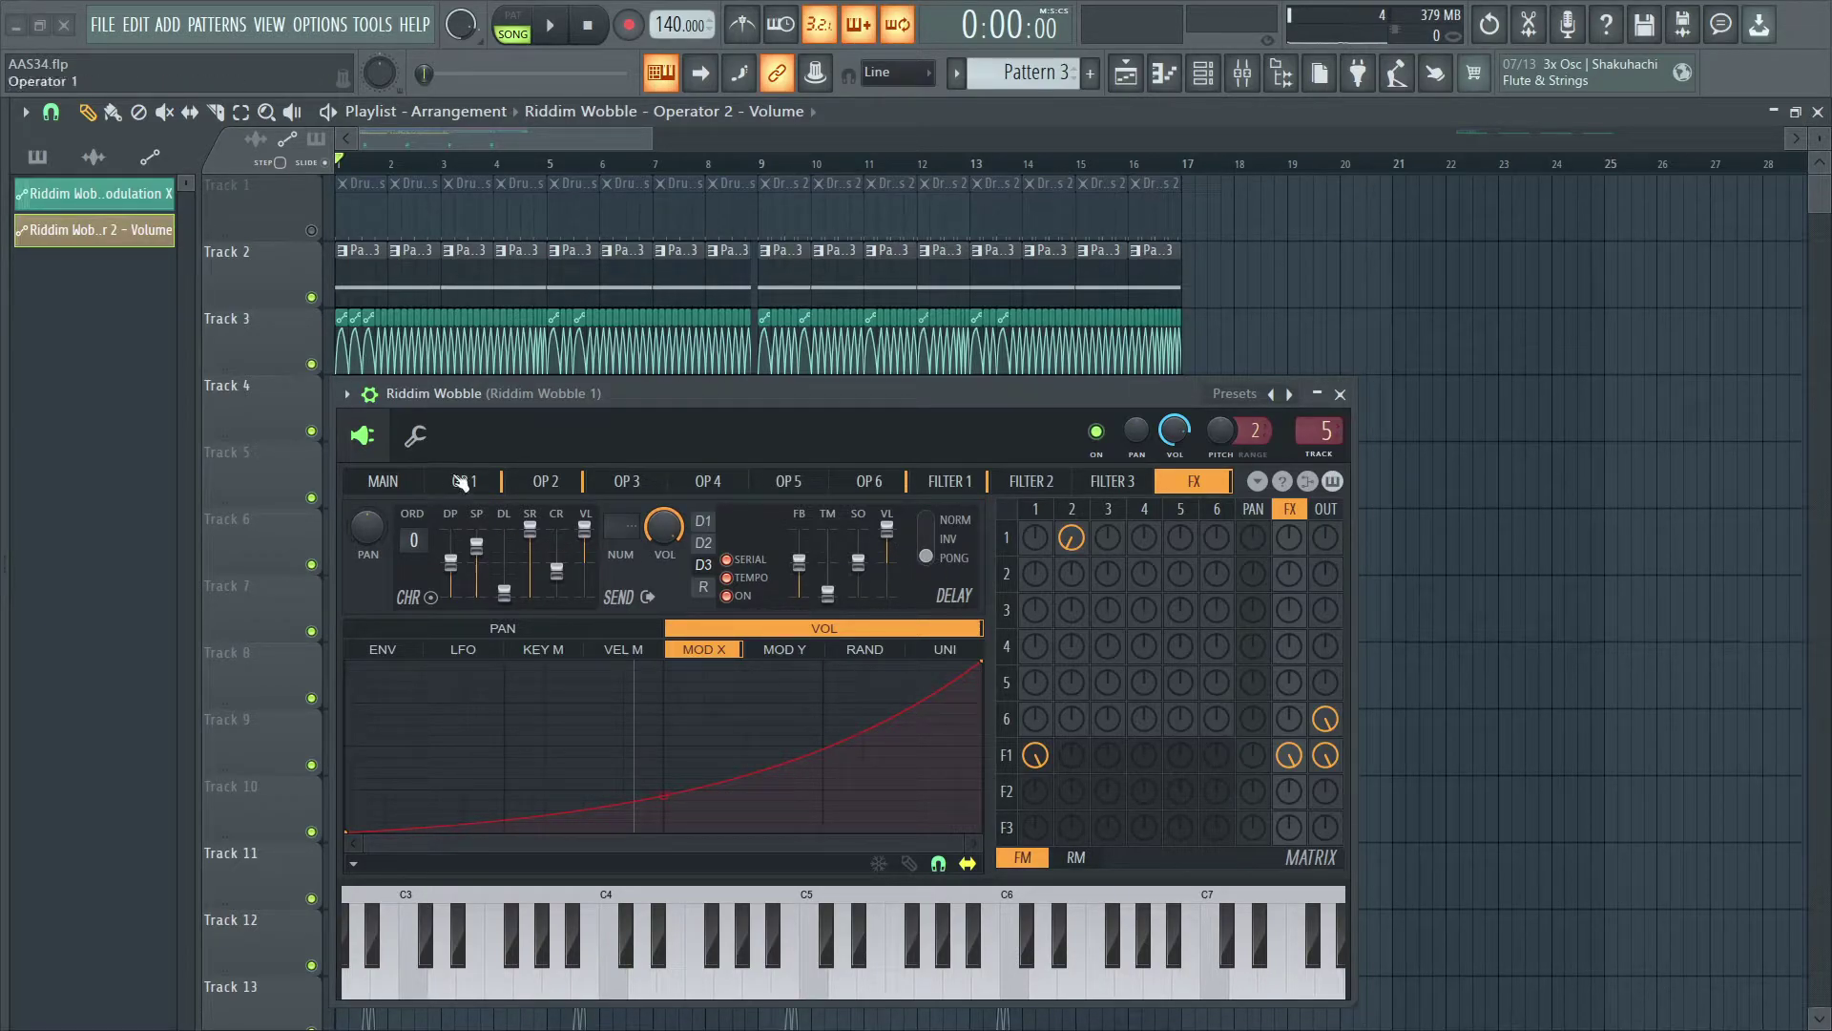
Step: Review operator 2's settings and the amount of its frequency modulation on operator 1
{"action": "left_click", "coordinate": [412, 483]}
{"action": "left_click", "coordinate": [558, 482]}
{"action": "mouse_move", "coordinate": [627, 412]}
{"action": "left_mouse_down"}
{"action": "mouse_move", "coordinate": [668, 475]}
{"action": "mouse_move", "coordinate": [605, 387]}
{"action": "mouse_move", "coordinate": [617, 438]}
{"action": "left_mouse_up"}
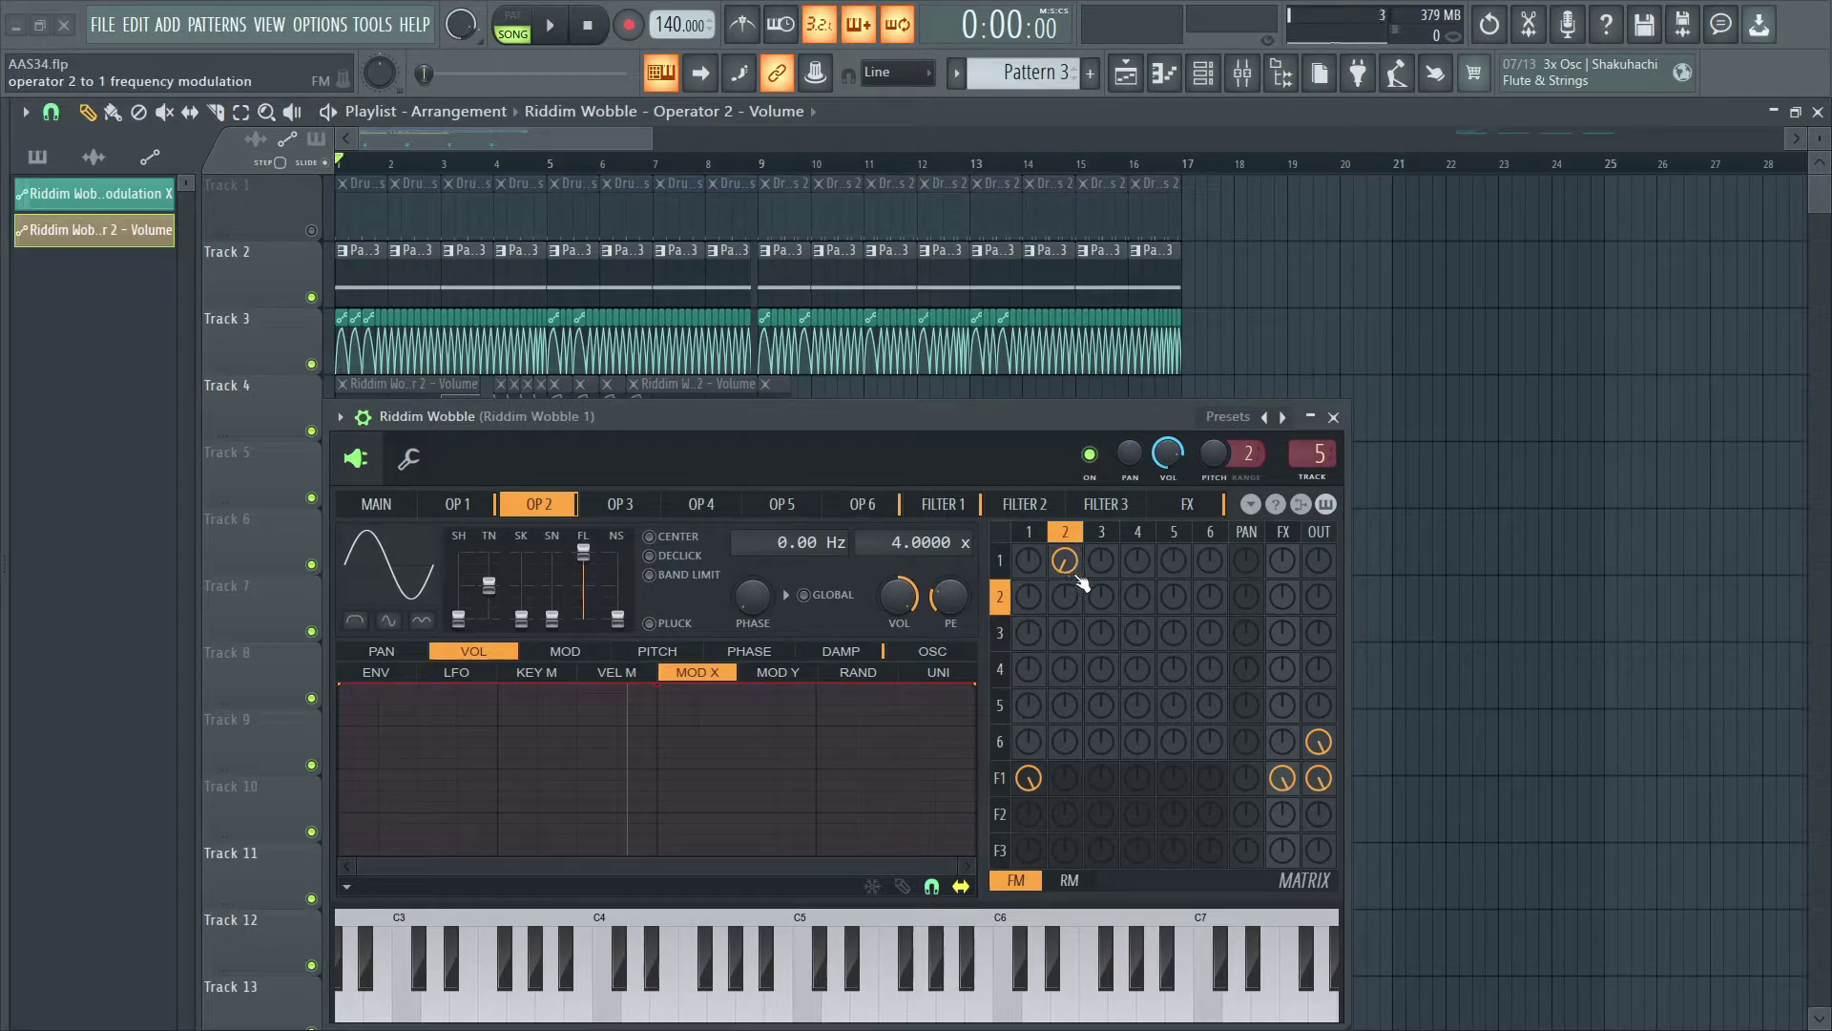
{"action": "left_click_drag", "start_coordinate": [756, 452], "coordinate": [723, 414]}
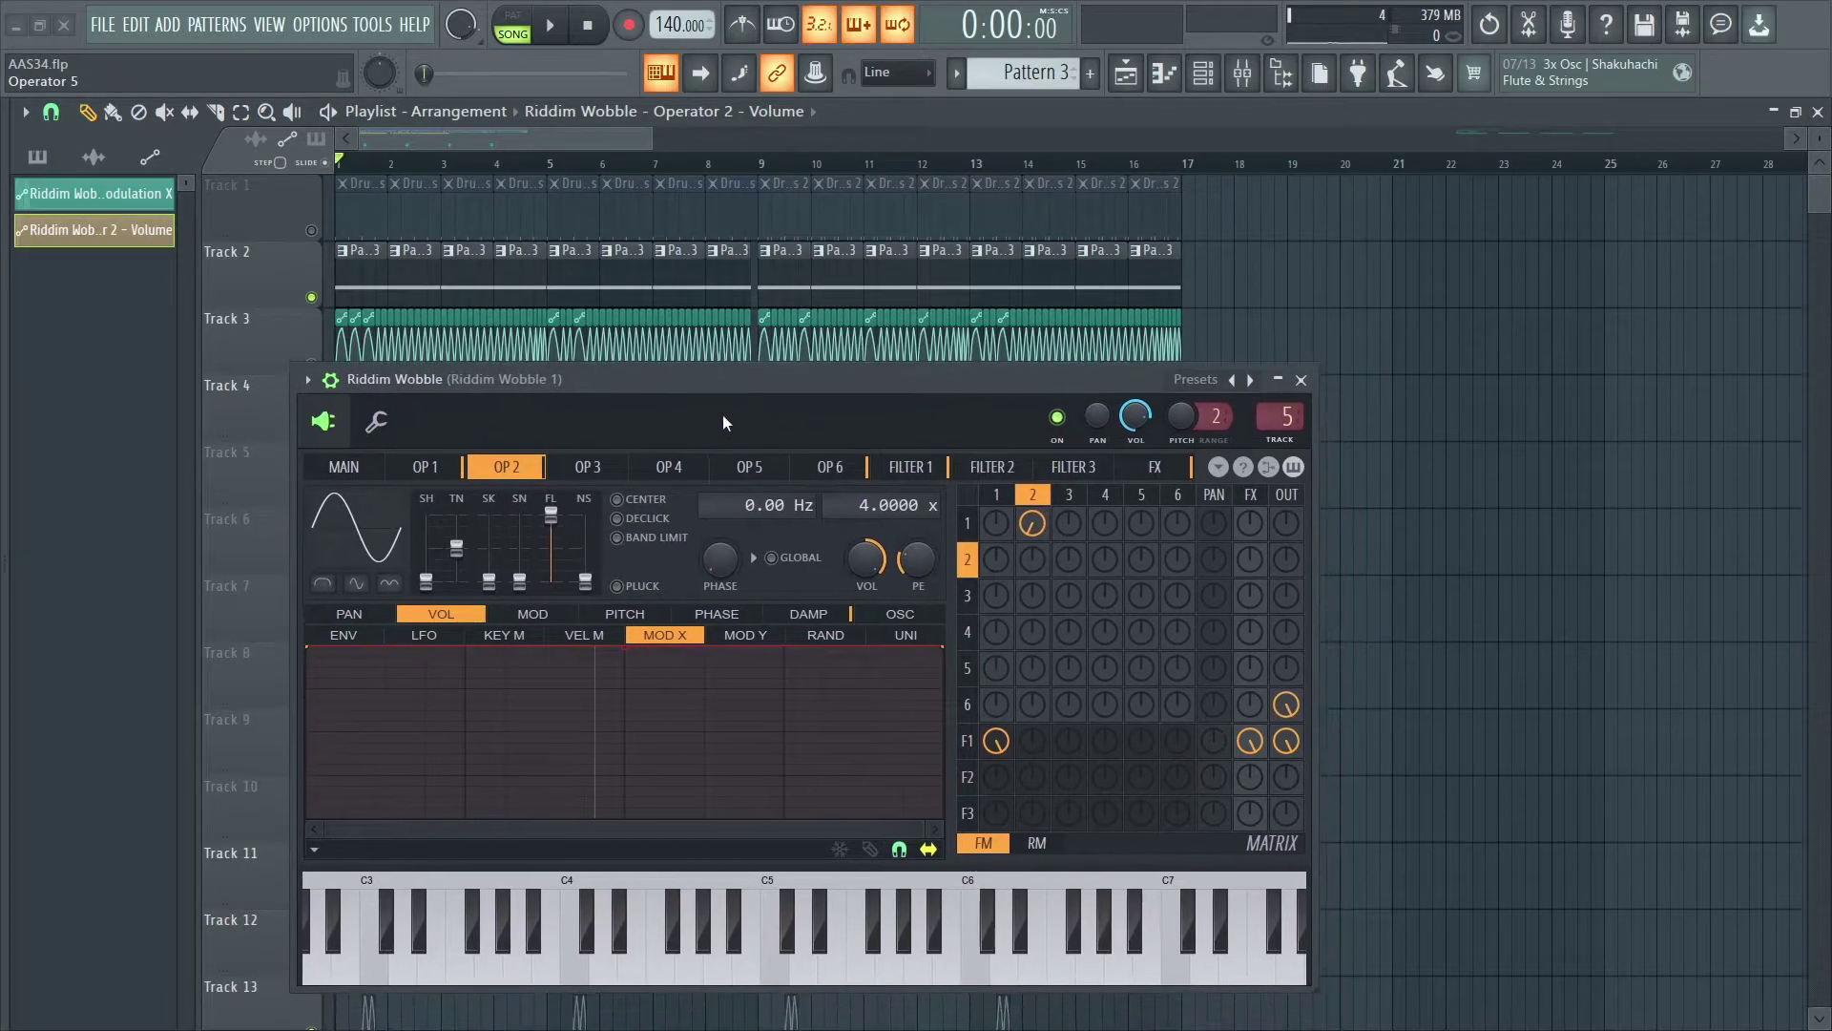
{"action": "left_click_drag", "start_coordinate": [1036, 525], "coordinate": [1036, 530]}
Step: Unmute the drum track and play the song while trying operator 2-to-1 modulation amounts such as 100% and 63%
{"action": "left_click", "coordinate": [312, 231]}
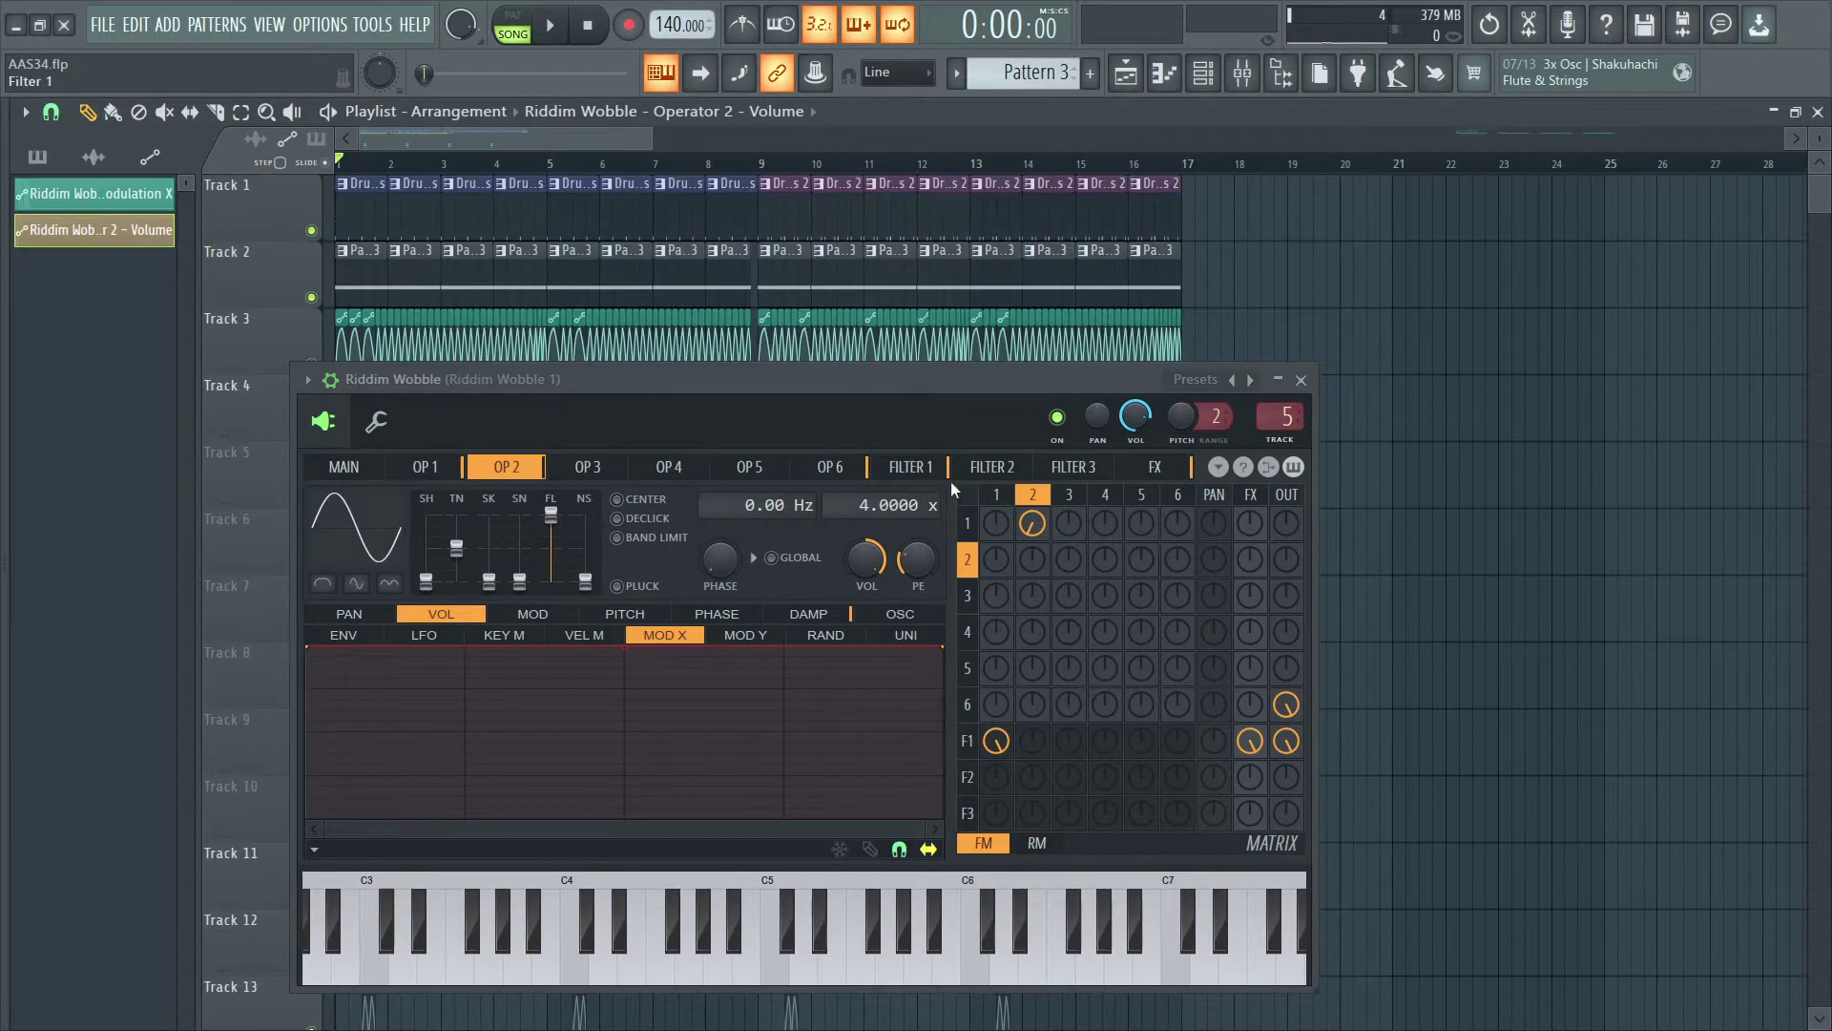
{"action": "key", "text": "space"}
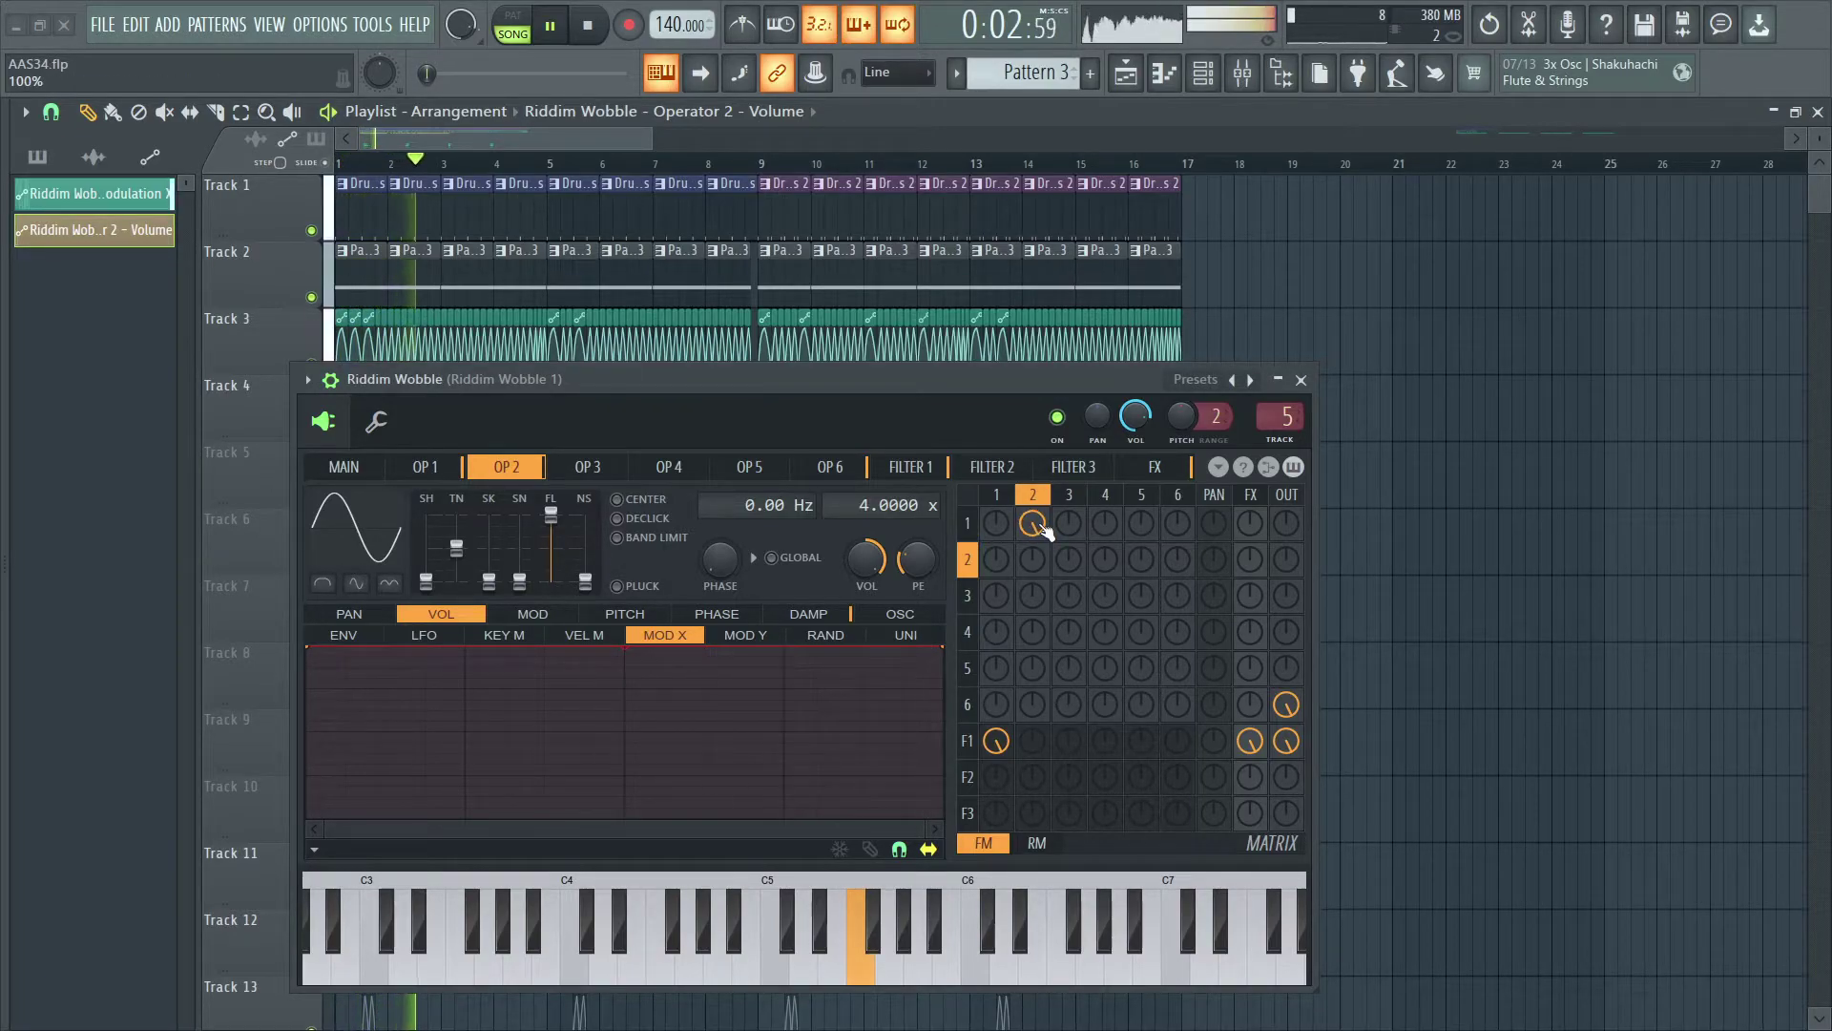
{"action": "left_click_drag", "start_coordinate": [1034, 528], "coordinate": [1032, 523]}
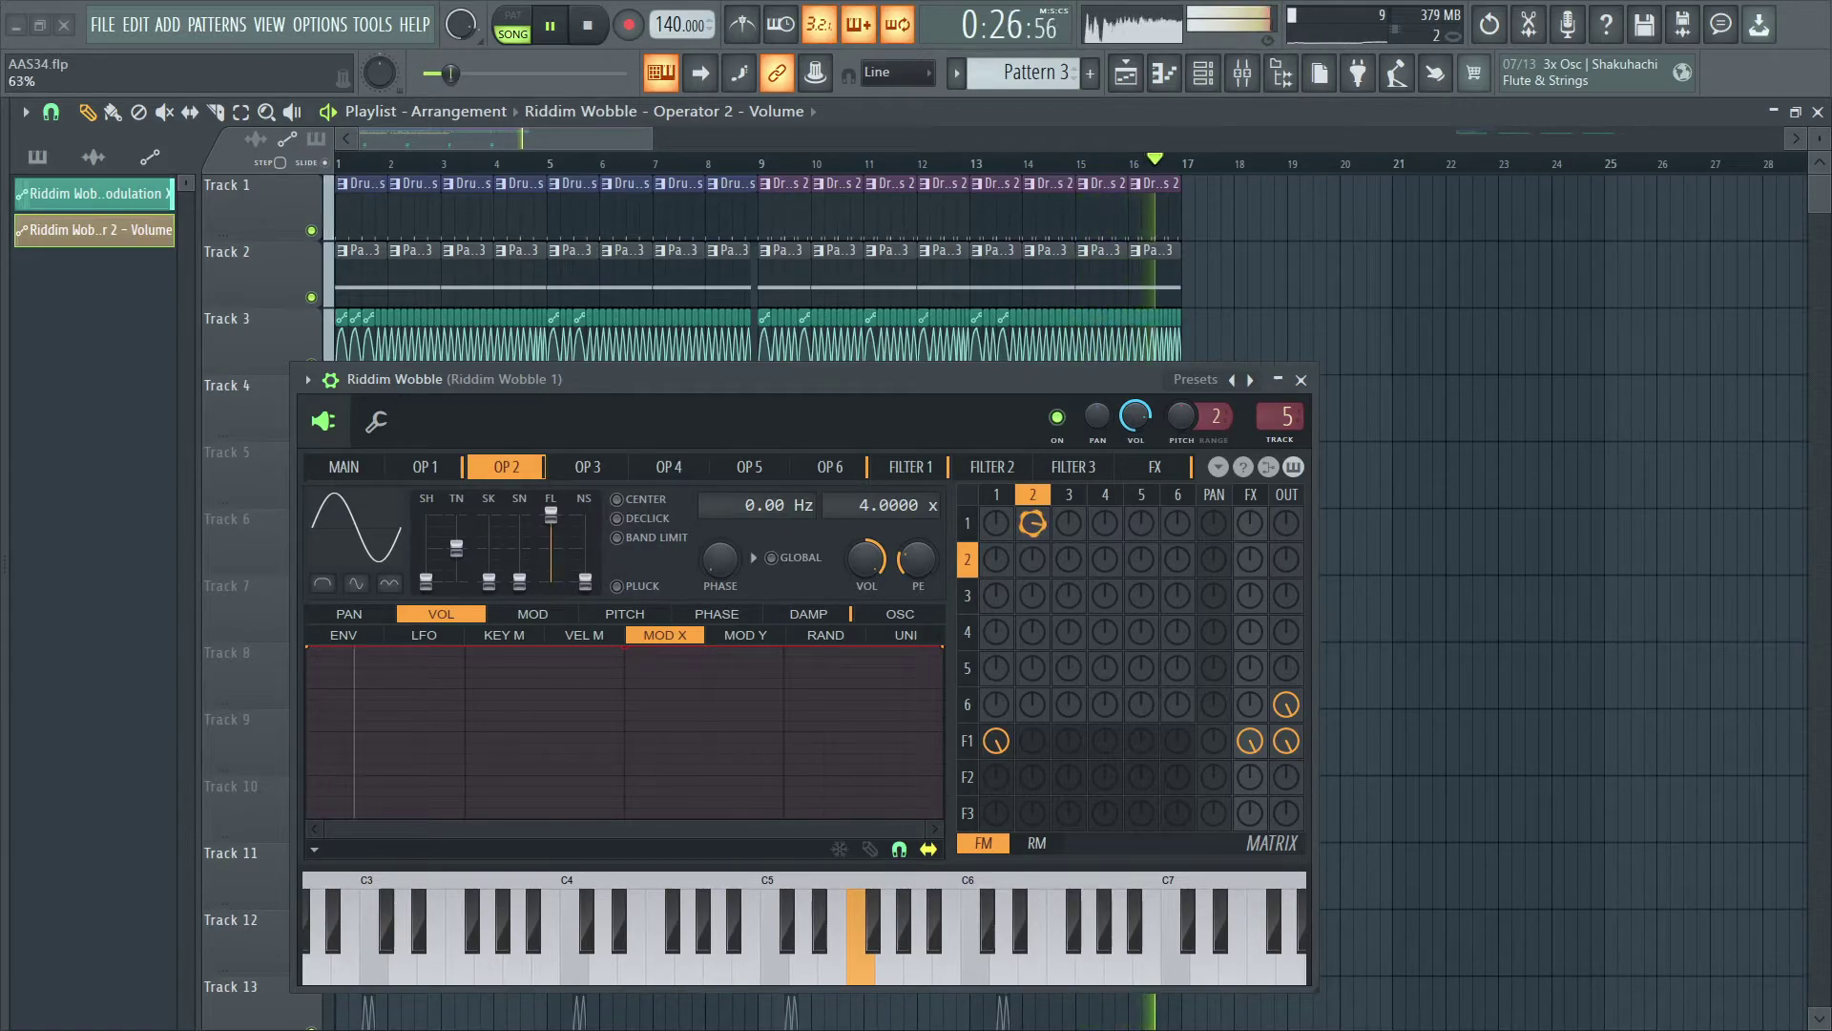
{"action": "key", "text": "space"}
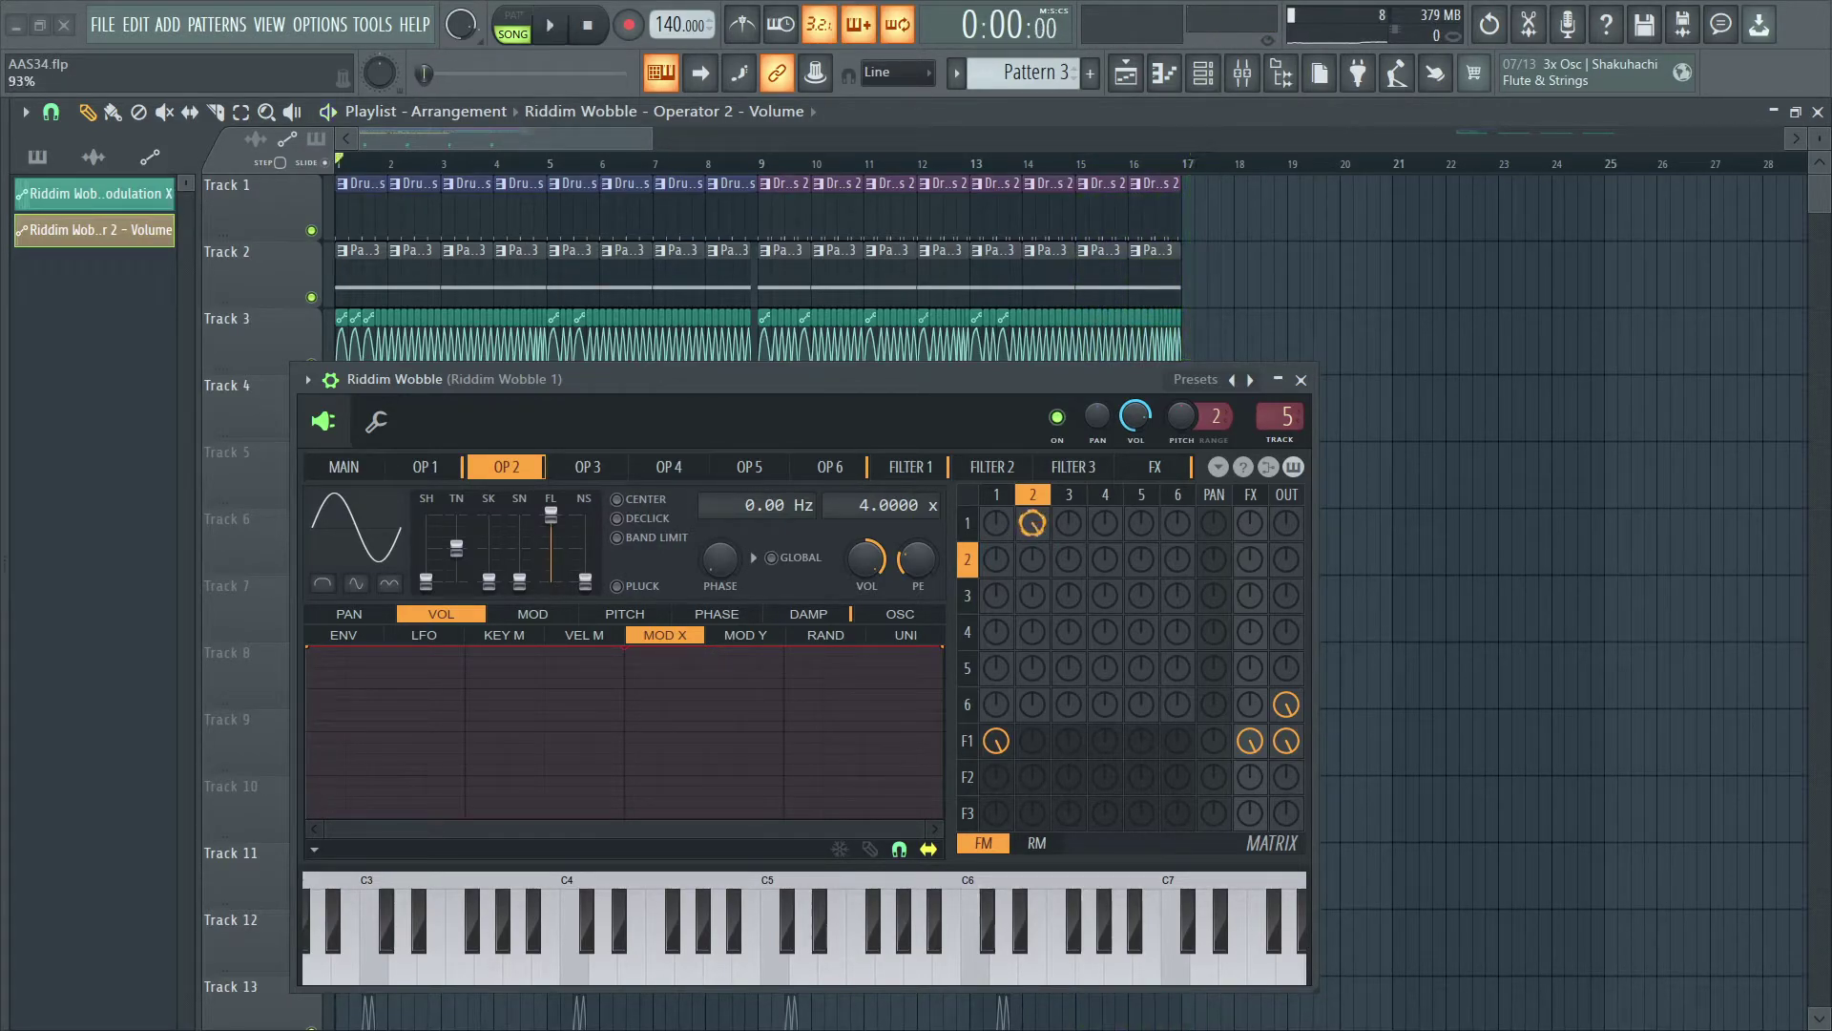
Step: Play the song while trying higher frequency ratios for operator 2, such as 7 and 8, and return it to 4.0000 x
{"action": "left_click_drag", "start_coordinate": [827, 422], "coordinate": [878, 422]}
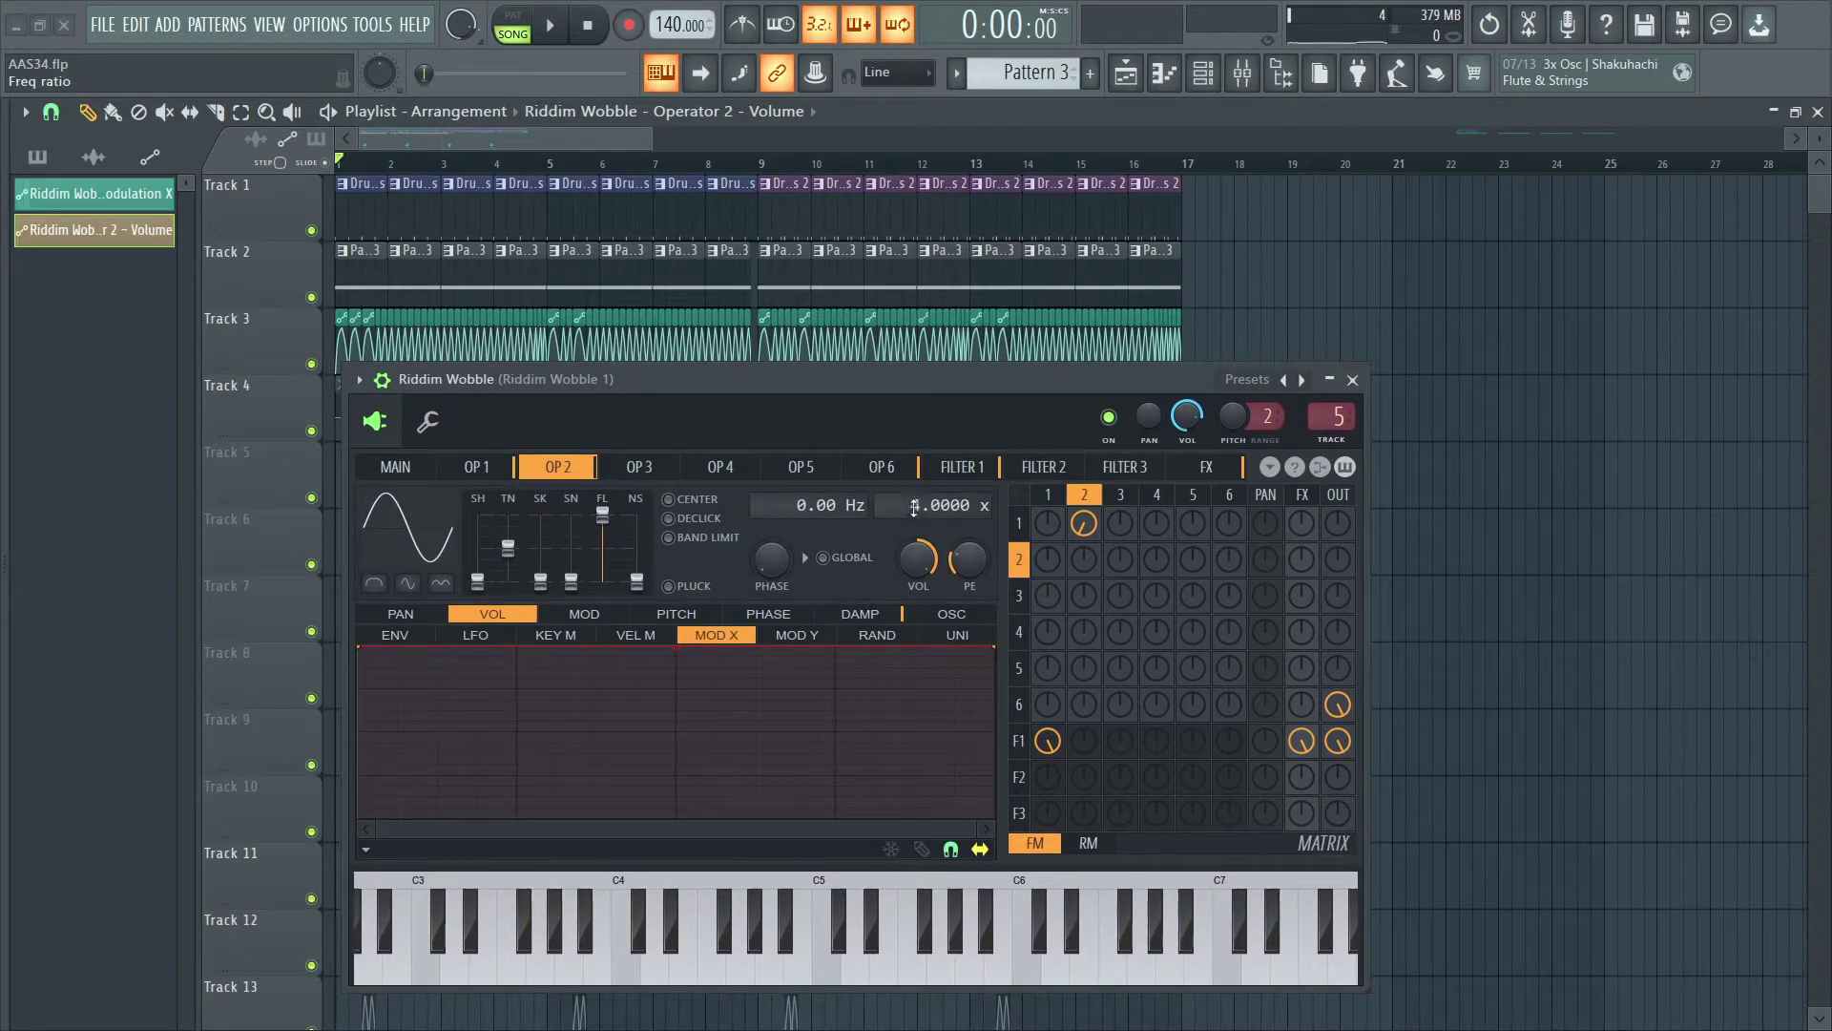
{"action": "left_click_drag", "start_coordinate": [914, 506], "coordinate": [914, 513]}
{"action": "key", "text": "space"}
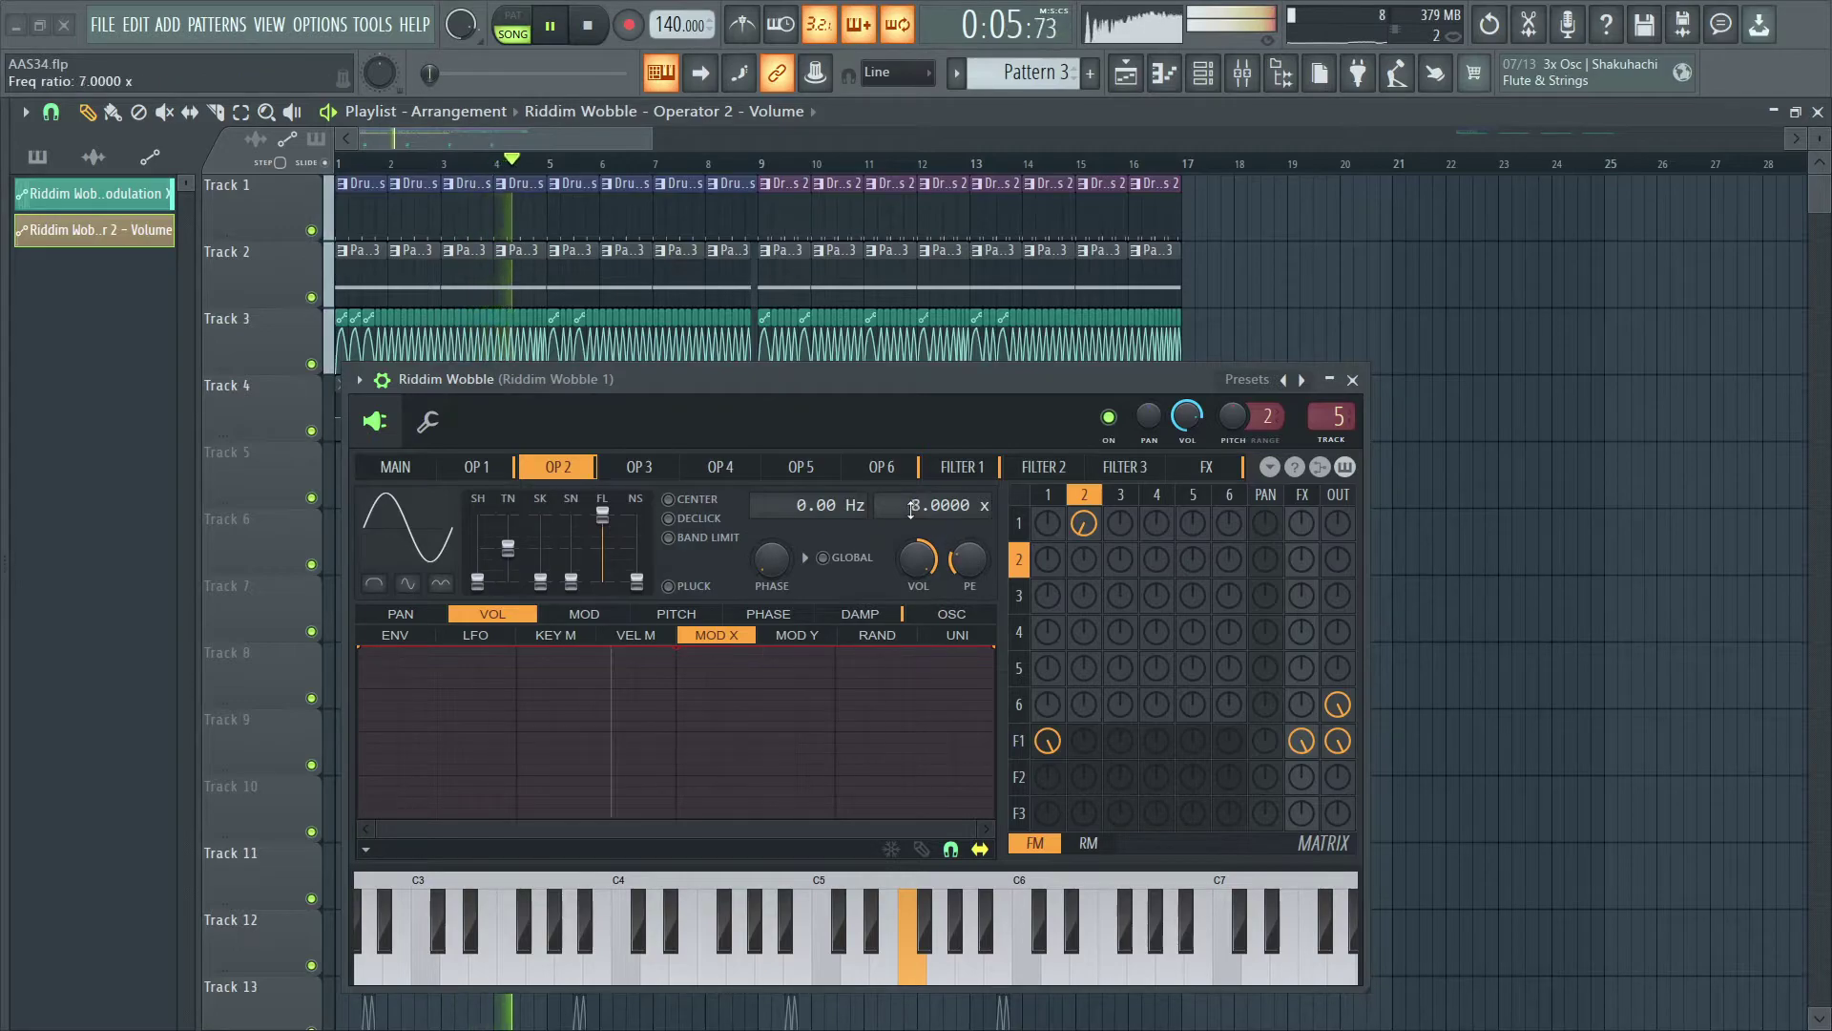
{"action": "scroll", "coordinate": [913, 501], "scroll_direction": "down", "scroll_amount": 5}
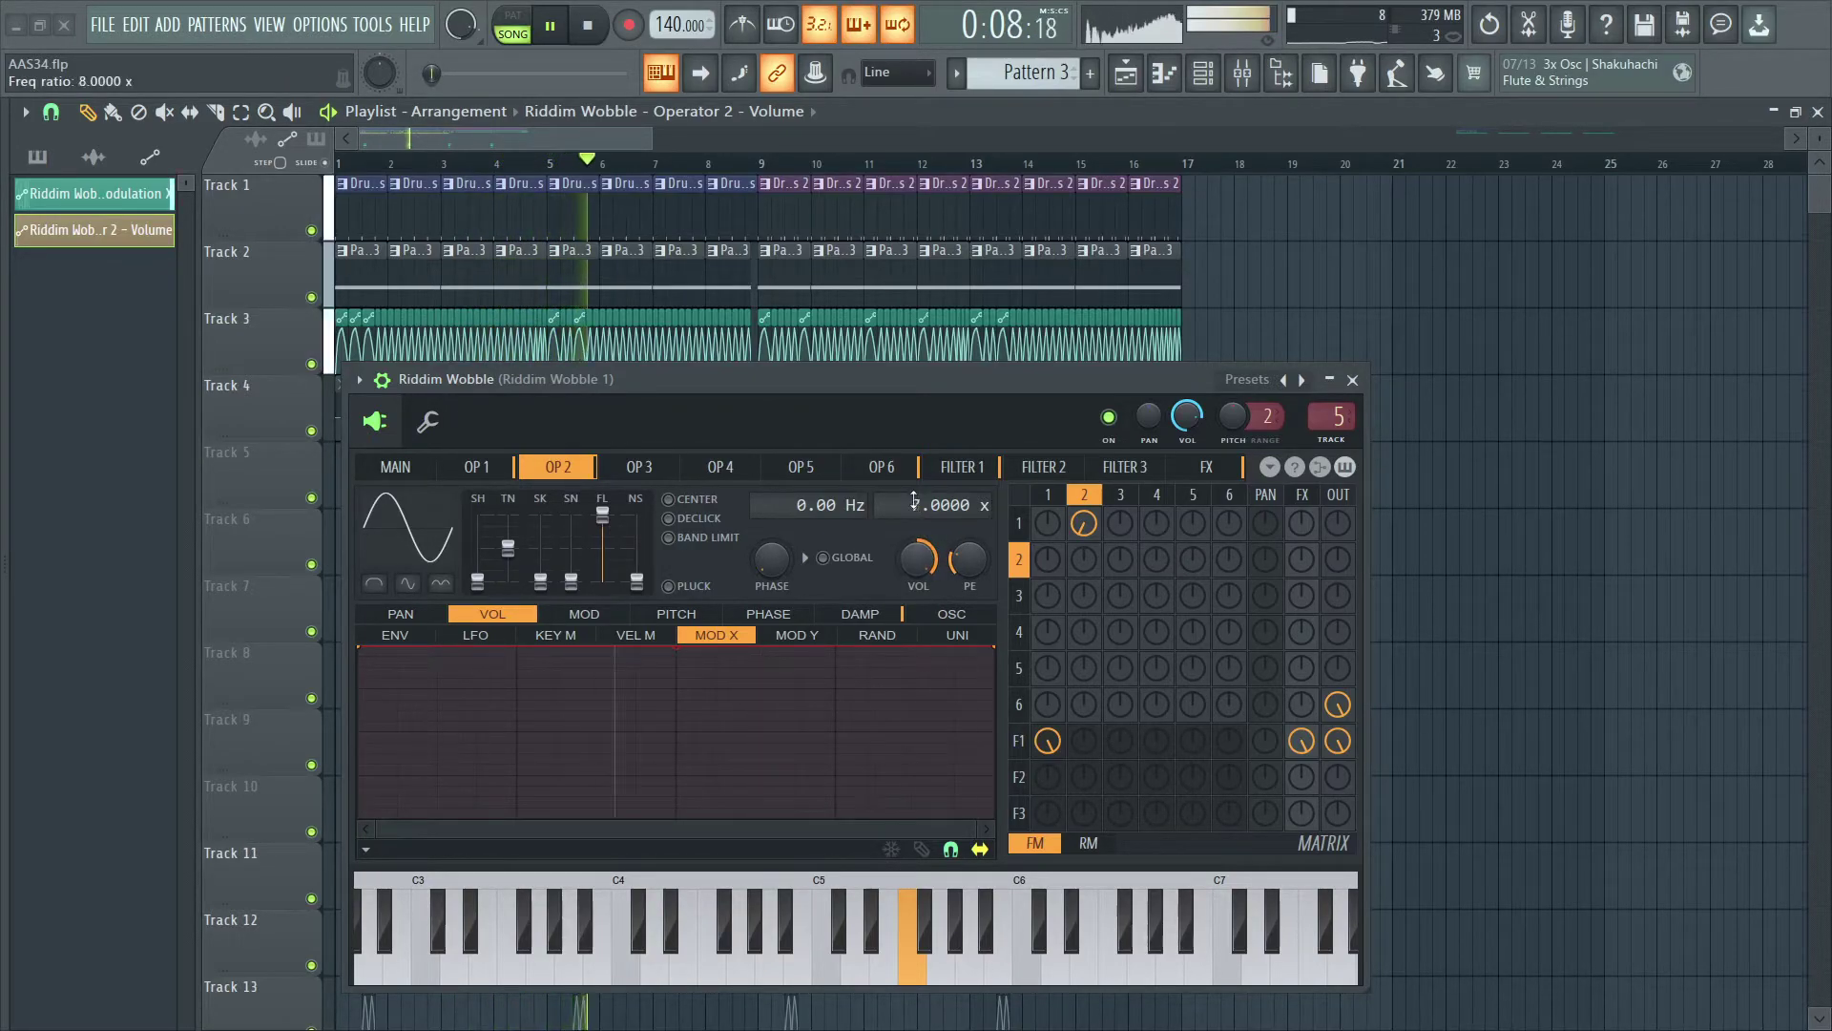
{"action": "key", "text": "space"}
Step: Add harmonics 4, 8, 11 and 16 to operator 2's oscillator waveform while the song plays
{"action": "left_click", "coordinate": [945, 612]}
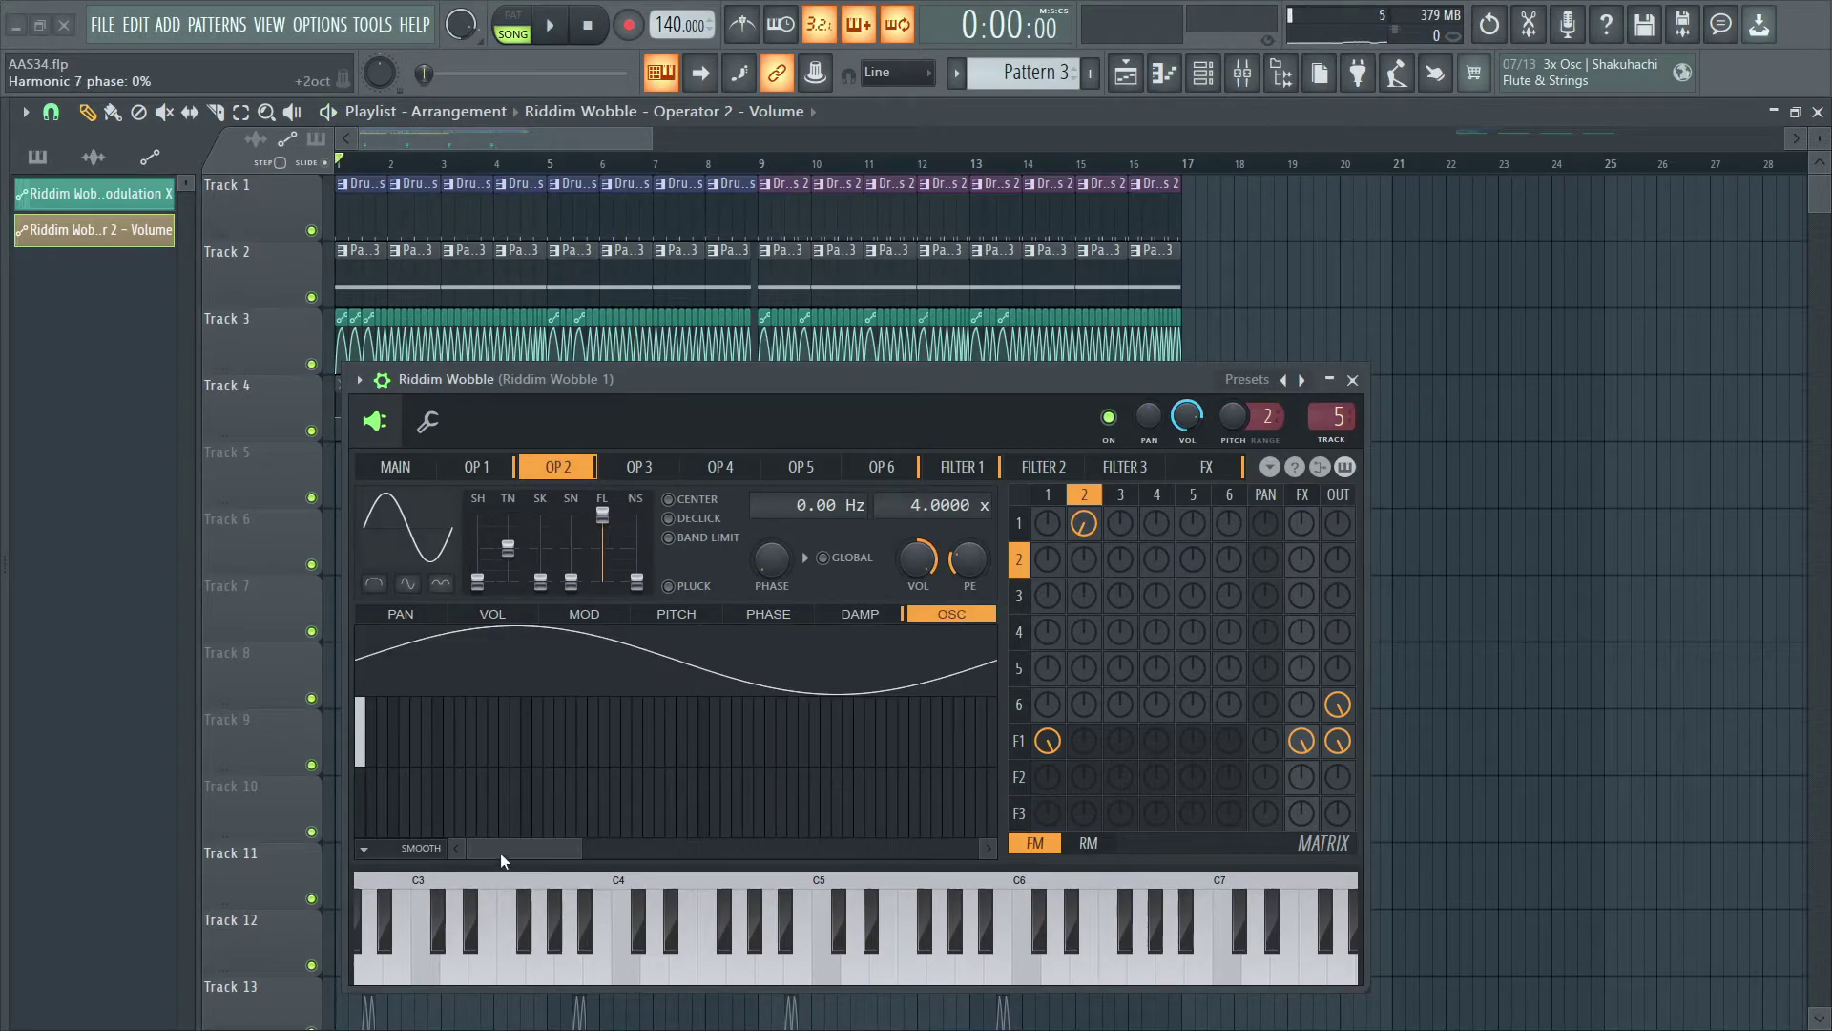
{"action": "scroll", "coordinate": [500, 851], "scroll_direction": "up", "scroll_amount": 3}
{"action": "left_click", "coordinate": [420, 723]}
{"action": "key", "text": "space"}
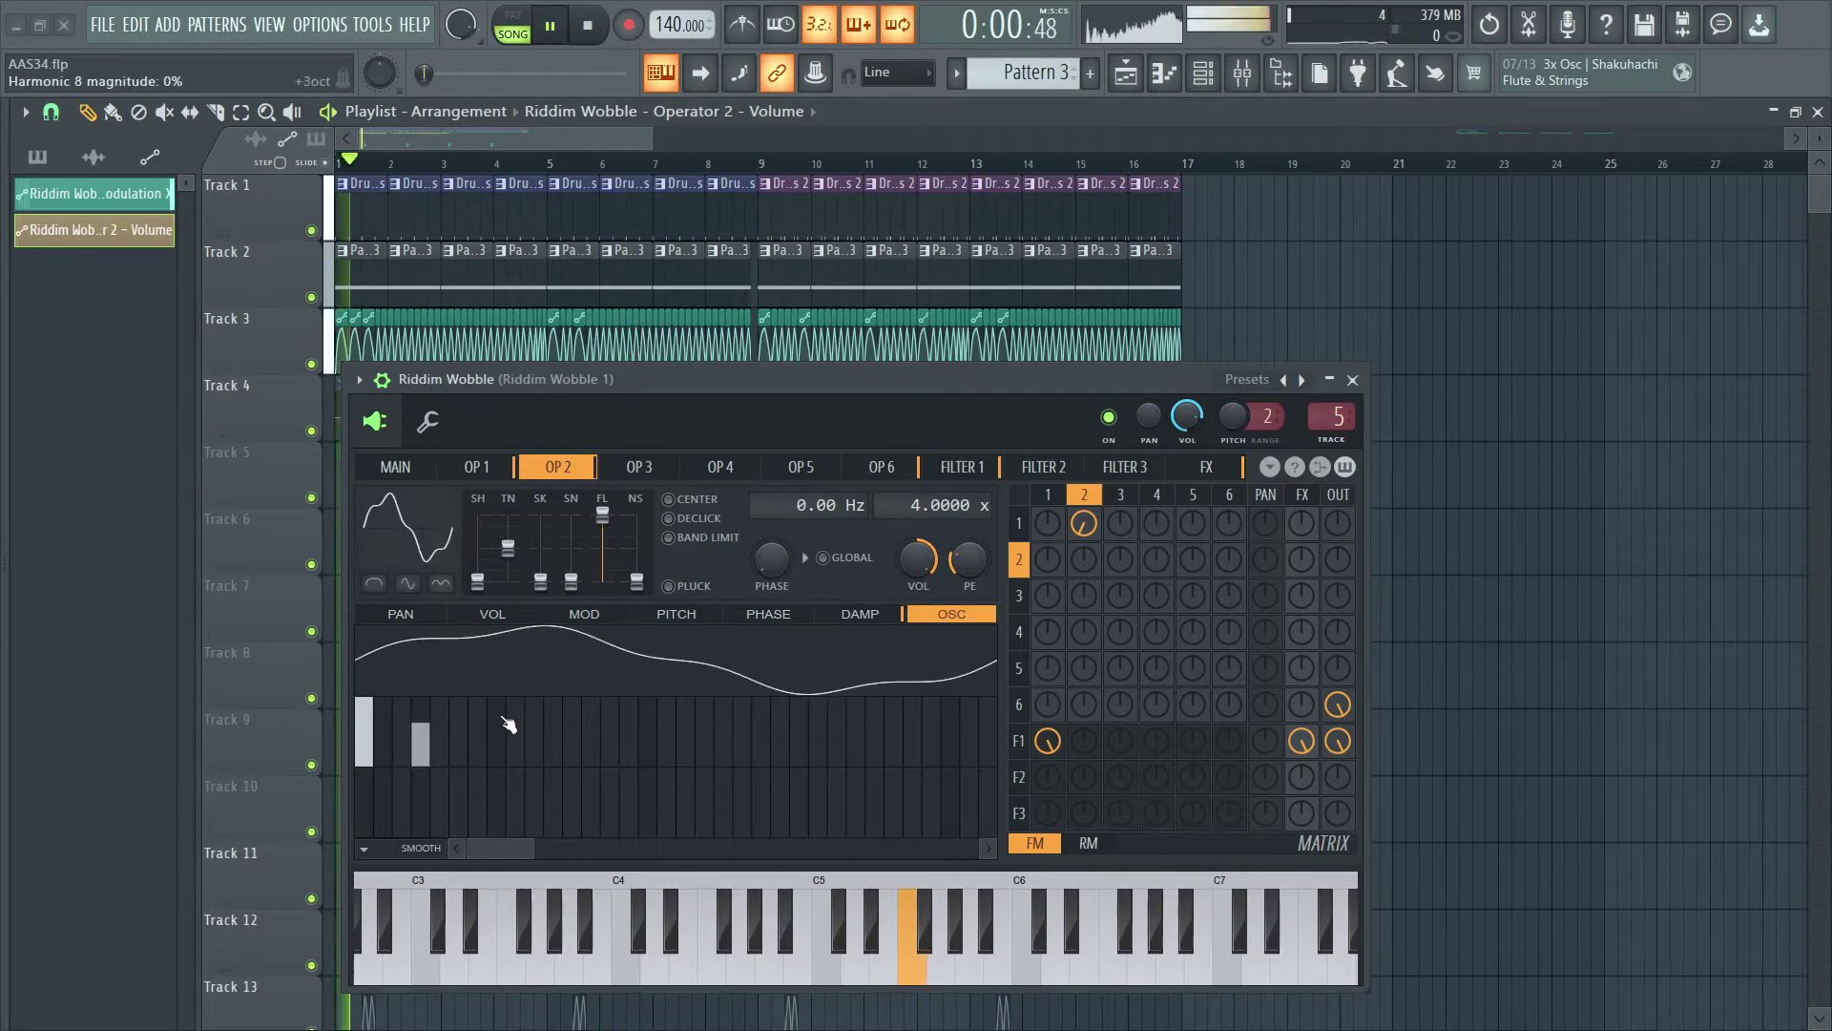
{"action": "left_click", "coordinate": [497, 717]}
{"action": "left_click", "coordinate": [647, 729]}
{"action": "left_click", "coordinate": [554, 732]}
Step: Try shifted phases for harmonics 1, 4 and 8 during playback, and reset operator 2's waveform to a plain sine
{"action": "mouse_move", "coordinate": [511, 802]}
{"action": "left_mouse_down"}
{"action": "mouse_move", "coordinate": [419, 826]}
{"action": "mouse_move", "coordinate": [361, 813]}
{"action": "left_mouse_up"}
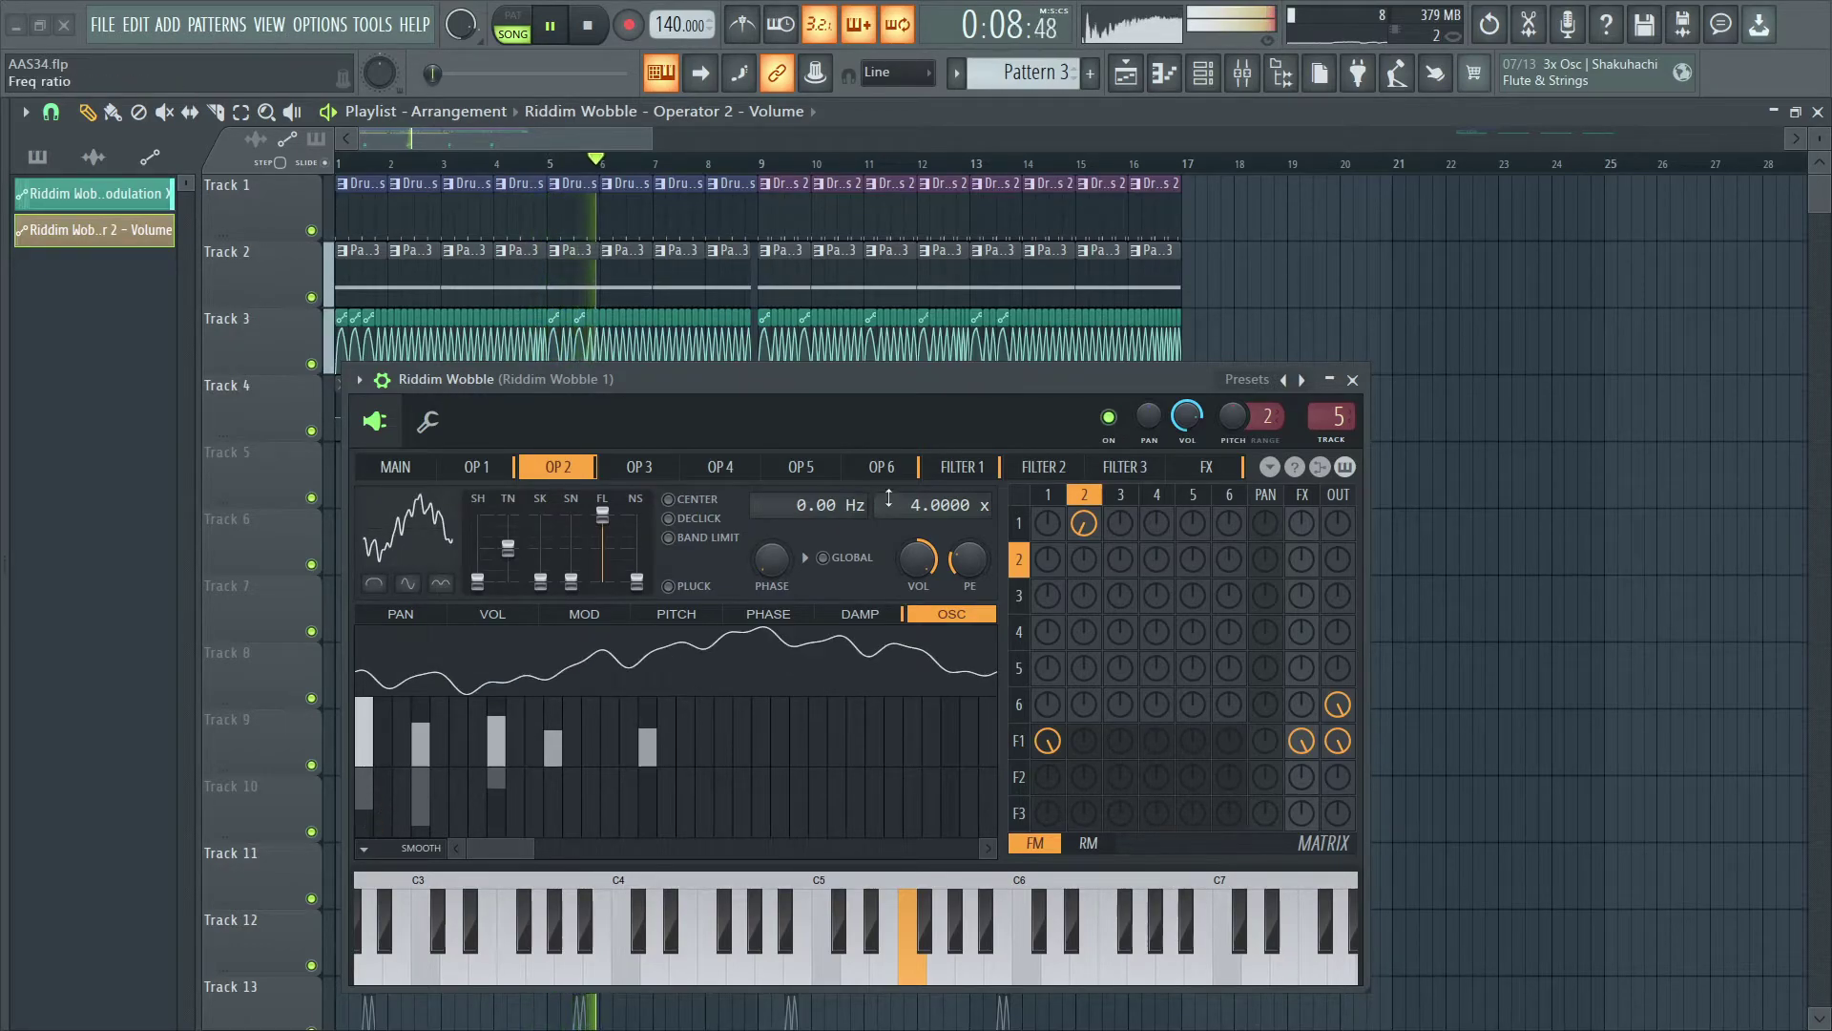
{"action": "left_click_drag", "start_coordinate": [921, 559], "coordinate": [922, 618]}
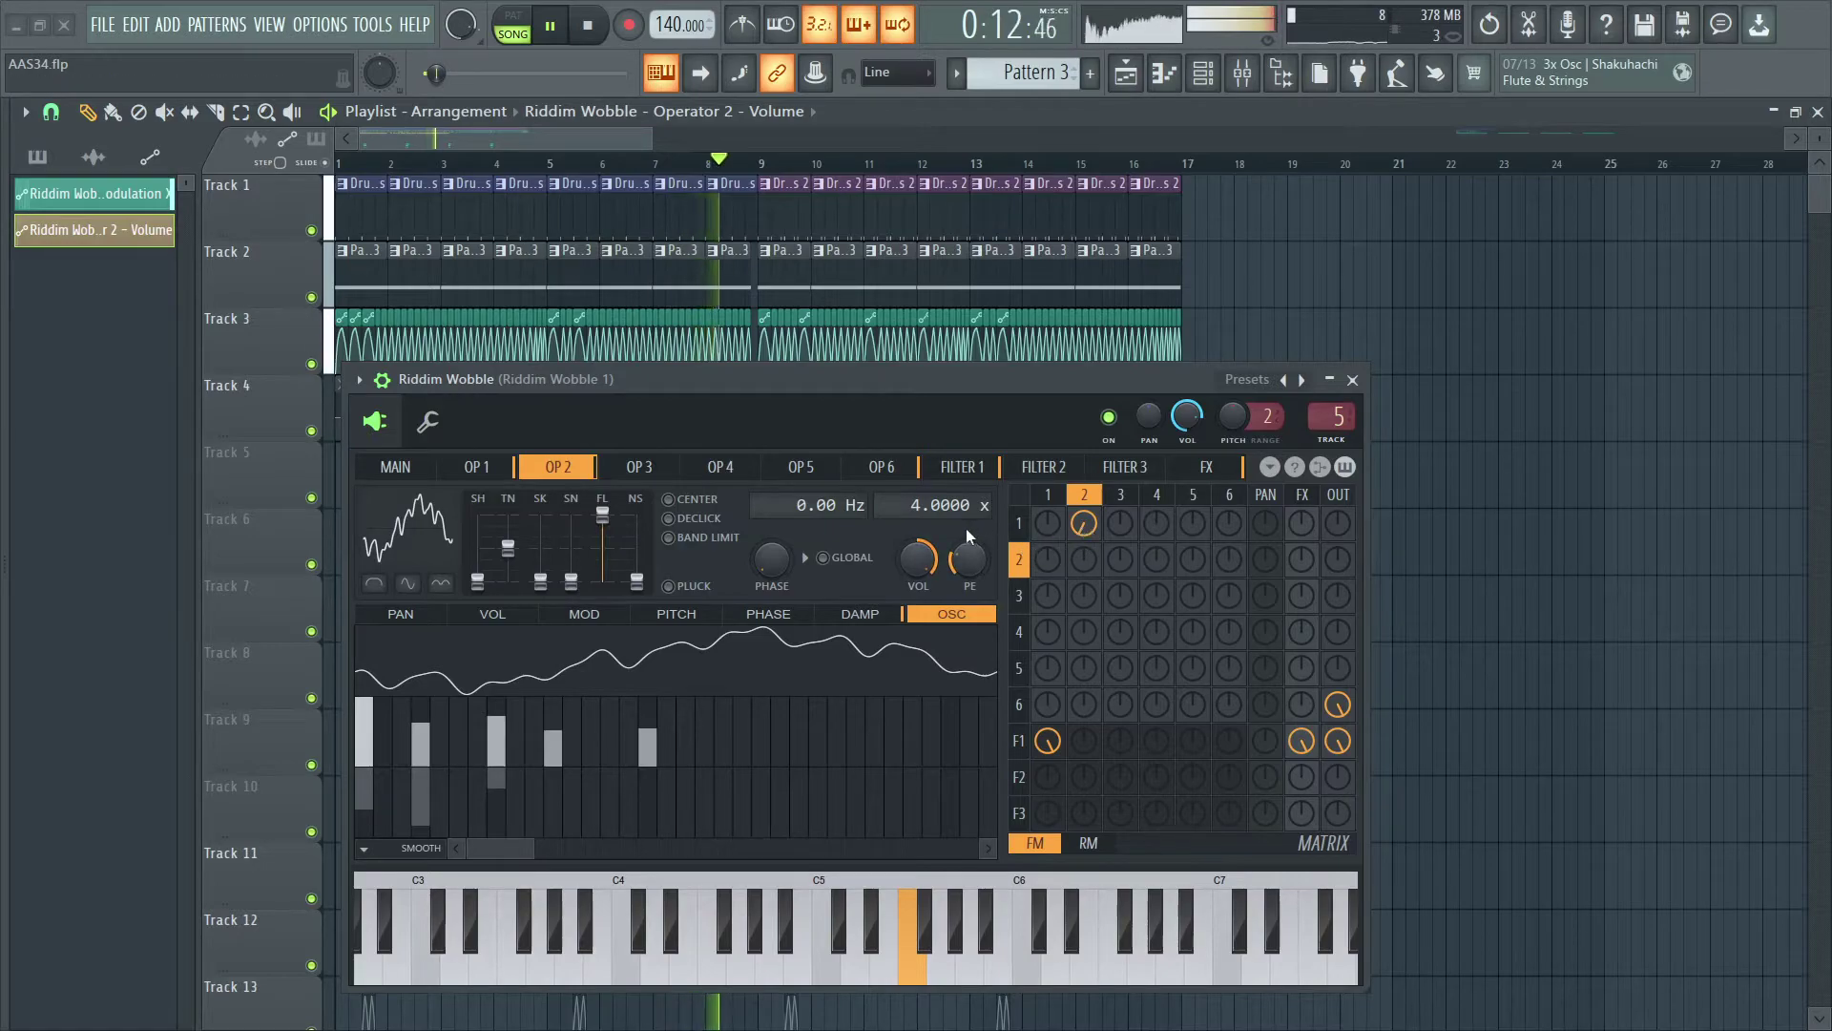
{"action": "key", "text": "space"}
{"action": "left_click_drag", "start_coordinate": [358, 751], "coordinate": [629, 826]}
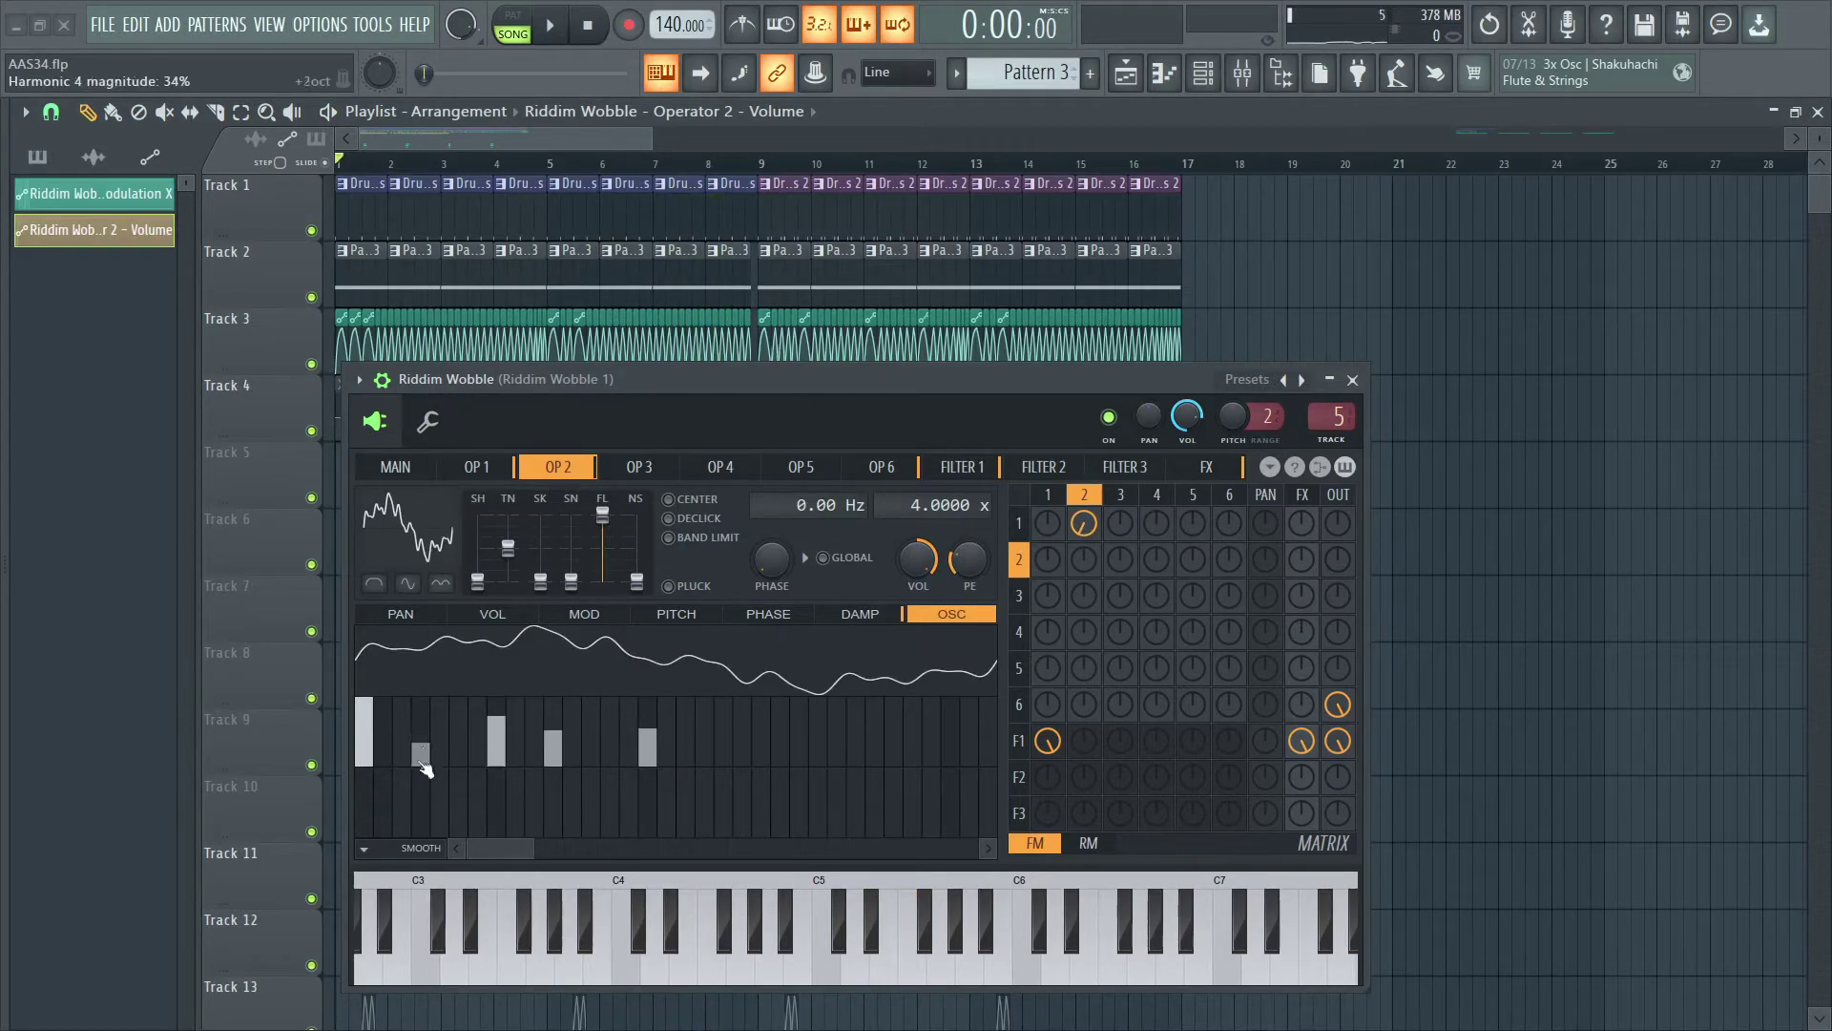
{"action": "left_click_drag", "start_coordinate": [427, 753], "coordinate": [1038, 960]}
Step: Check the automation options available for operator 2's volume knob
{"action": "left_click_drag", "start_coordinate": [691, 381], "coordinate": [734, 394]}
{"action": "right_click", "coordinate": [964, 575]}
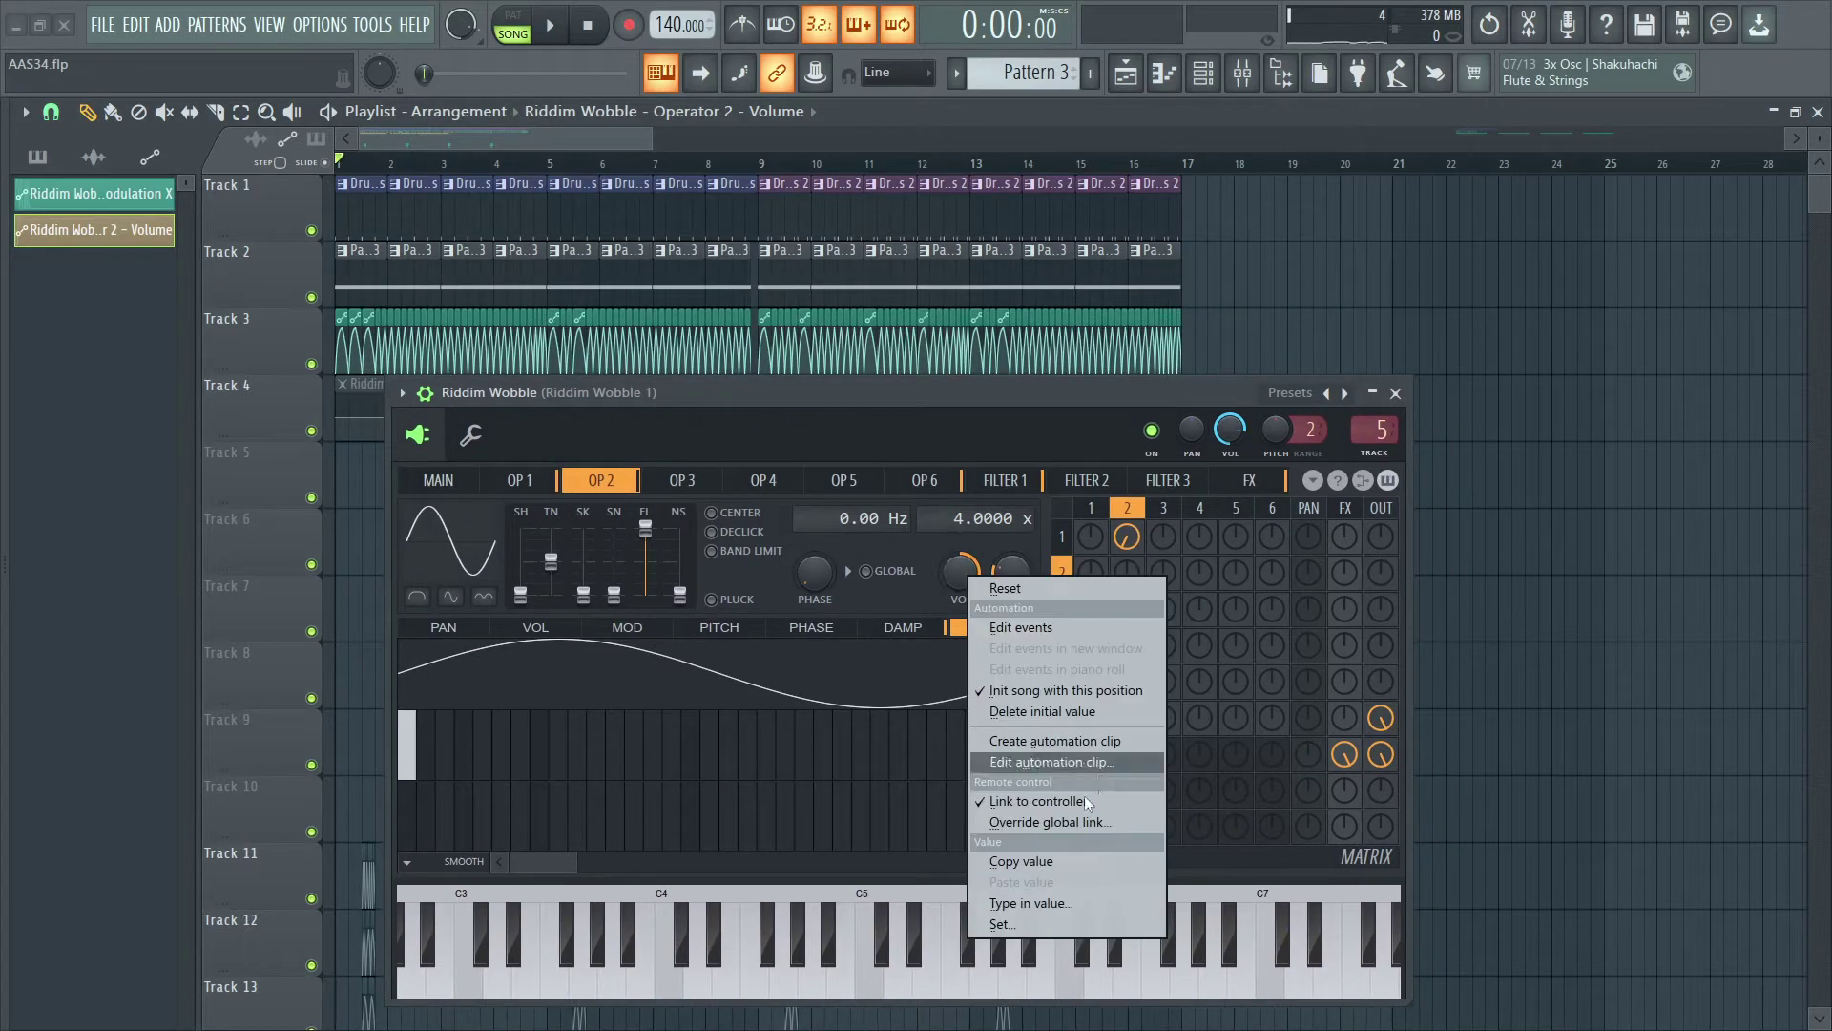
{"action": "left_click", "coordinate": [921, 585]}
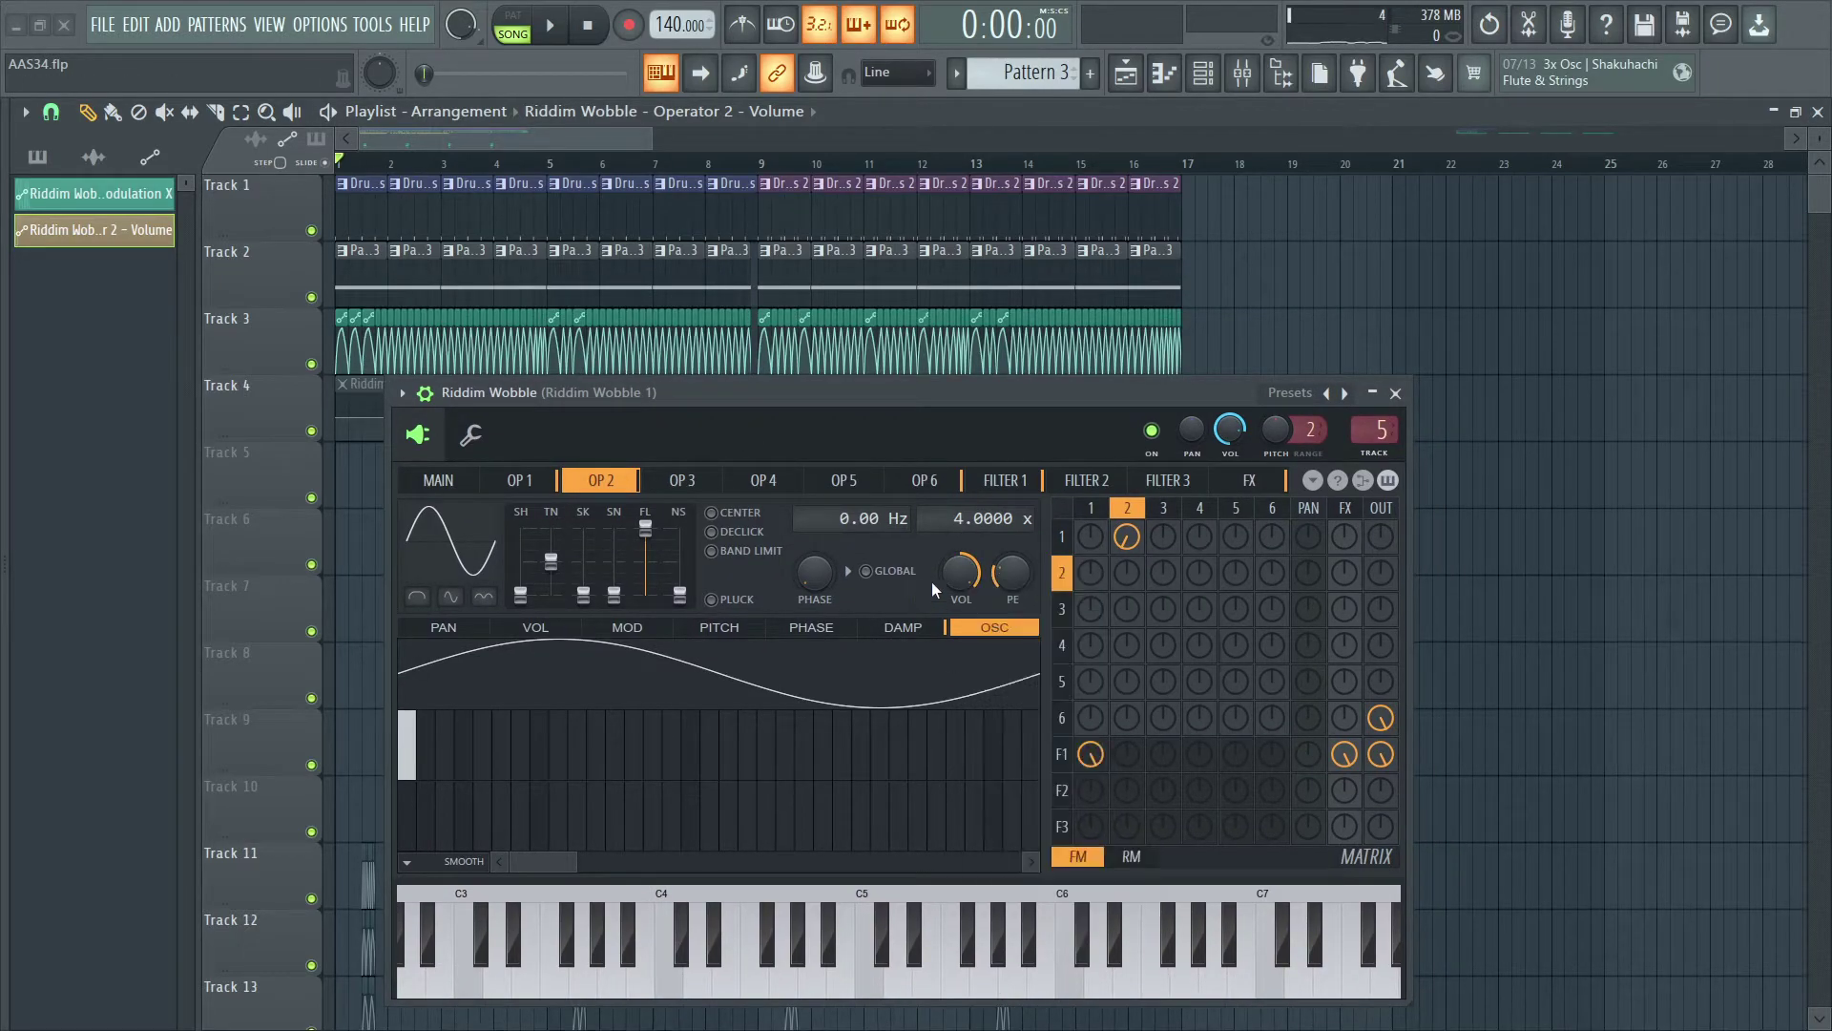
Step: Unmute all operator 2 volume automation clips on Track 4 of the playlist
{"action": "left_click_drag", "start_coordinate": [611, 392], "coordinate": [498, 482]}
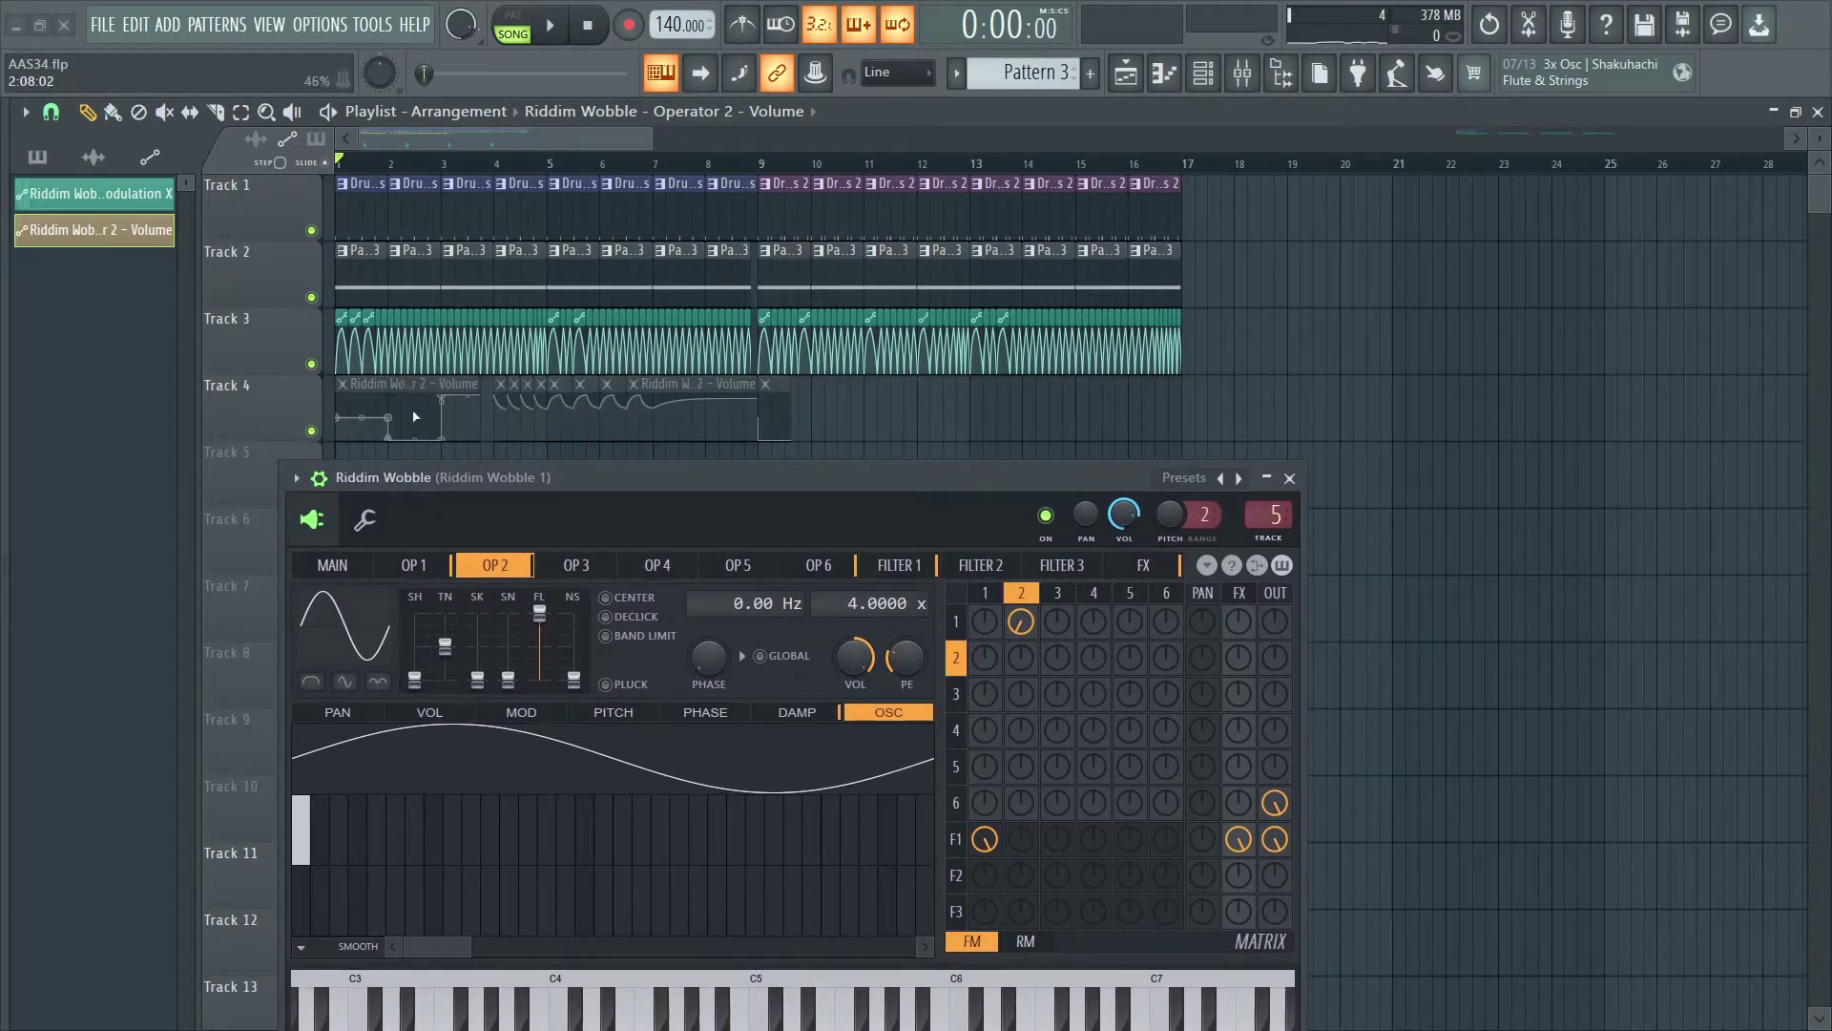
{"action": "left_click_drag", "start_coordinate": [426, 385], "coordinate": [785, 388]}
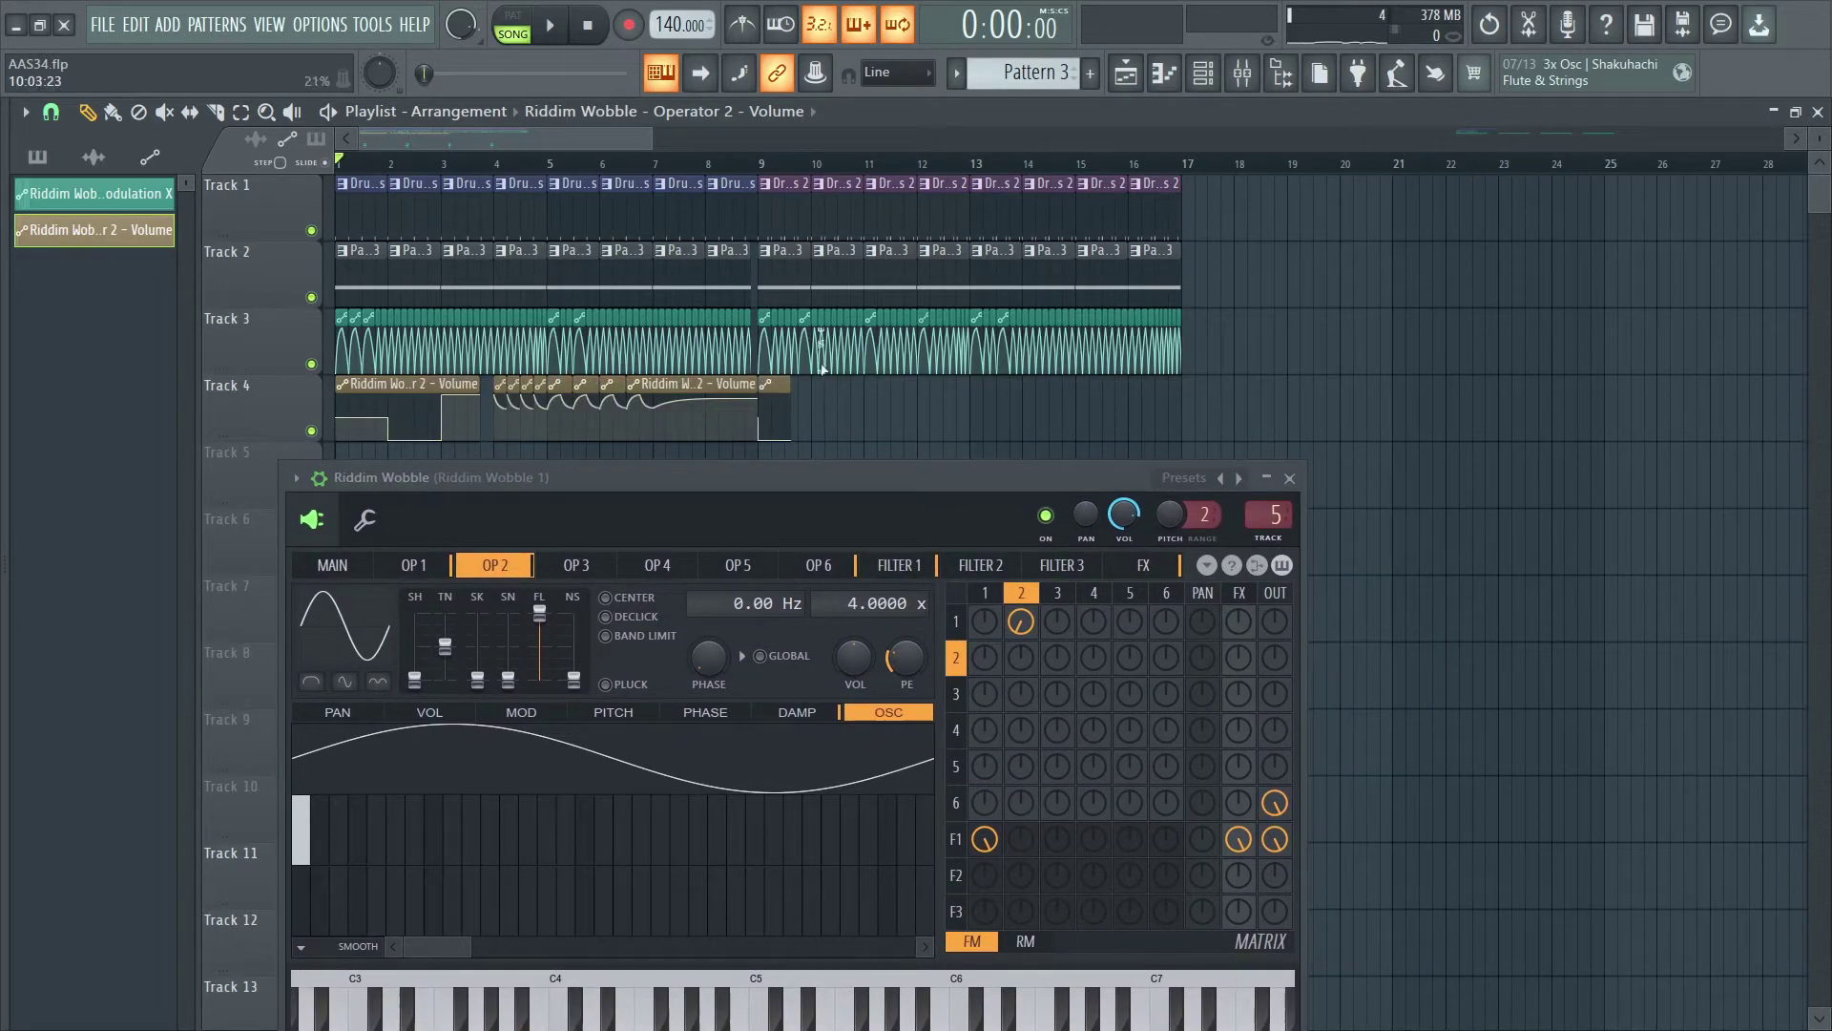
{"action": "scroll", "coordinate": [750, 139], "scroll_direction": "up", "scroll_amount": 2}
{"action": "left_click_drag", "start_coordinate": [477, 486], "coordinate": [529, 465]}
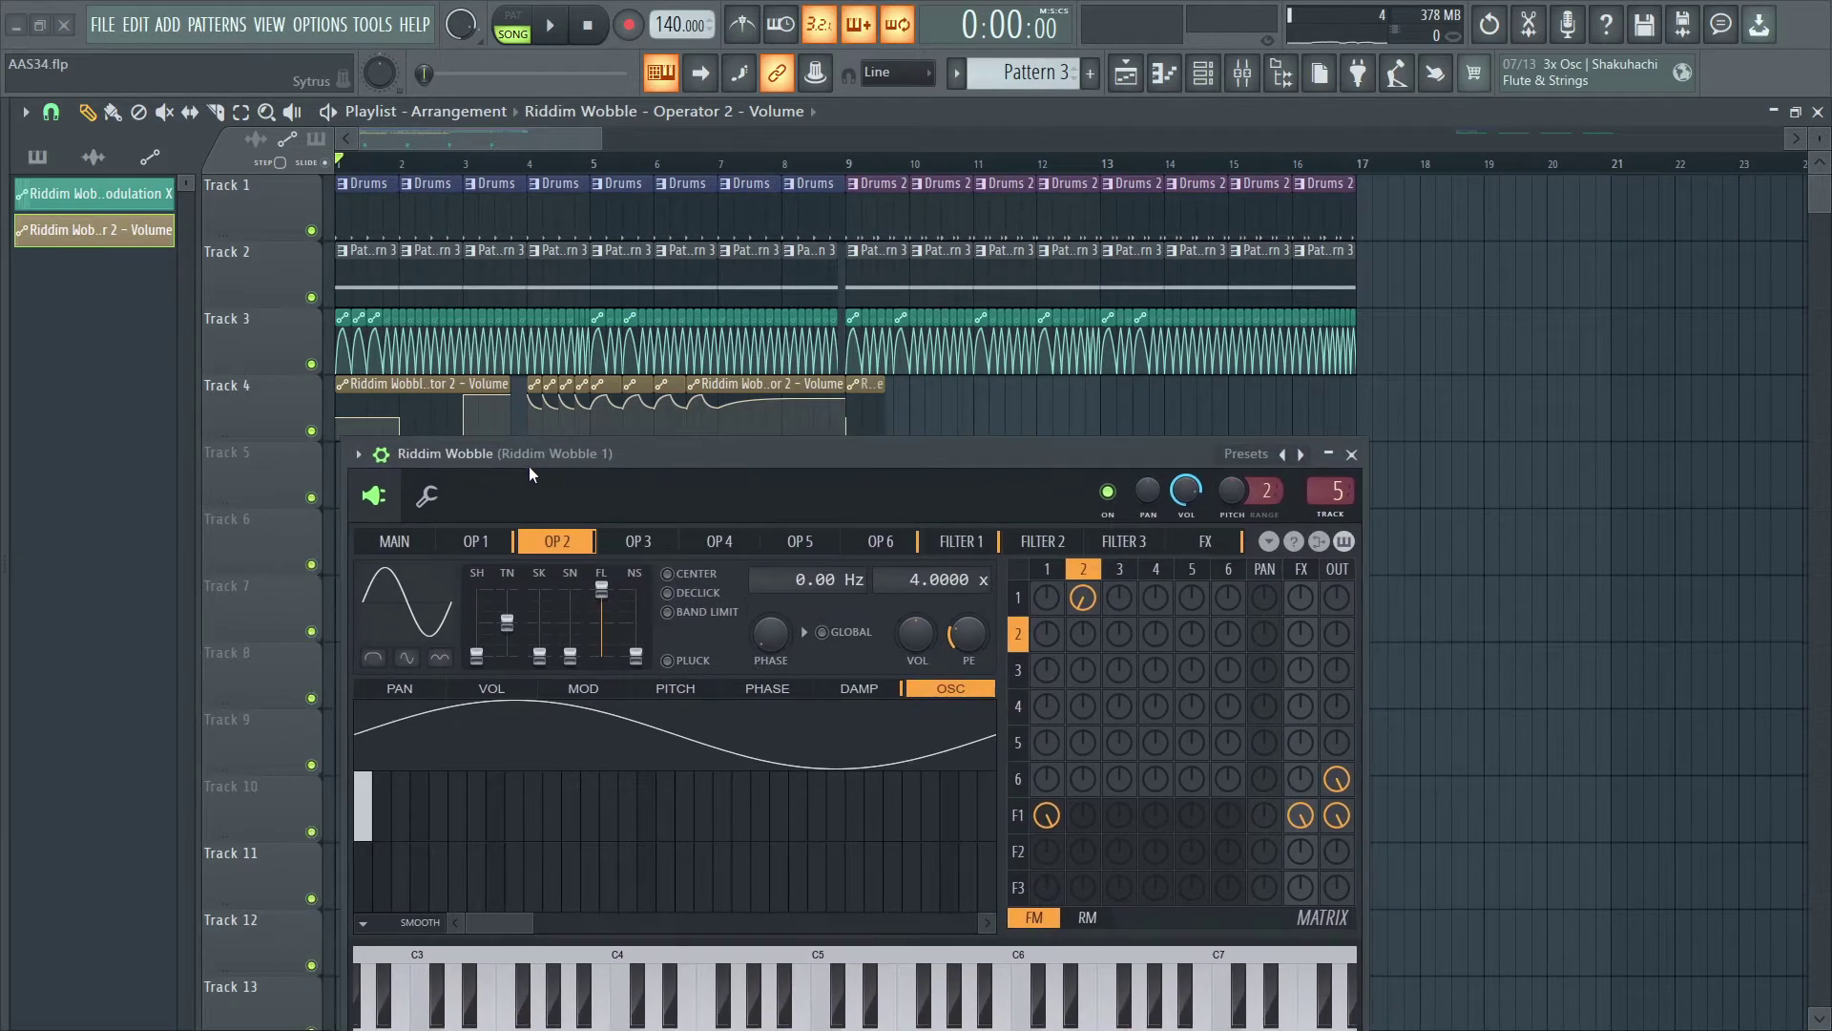
Step: Check the plugin options for Riddim Wobble and move its window slightly down, clear of Track 4
{"action": "left_click", "coordinate": [358, 456]}
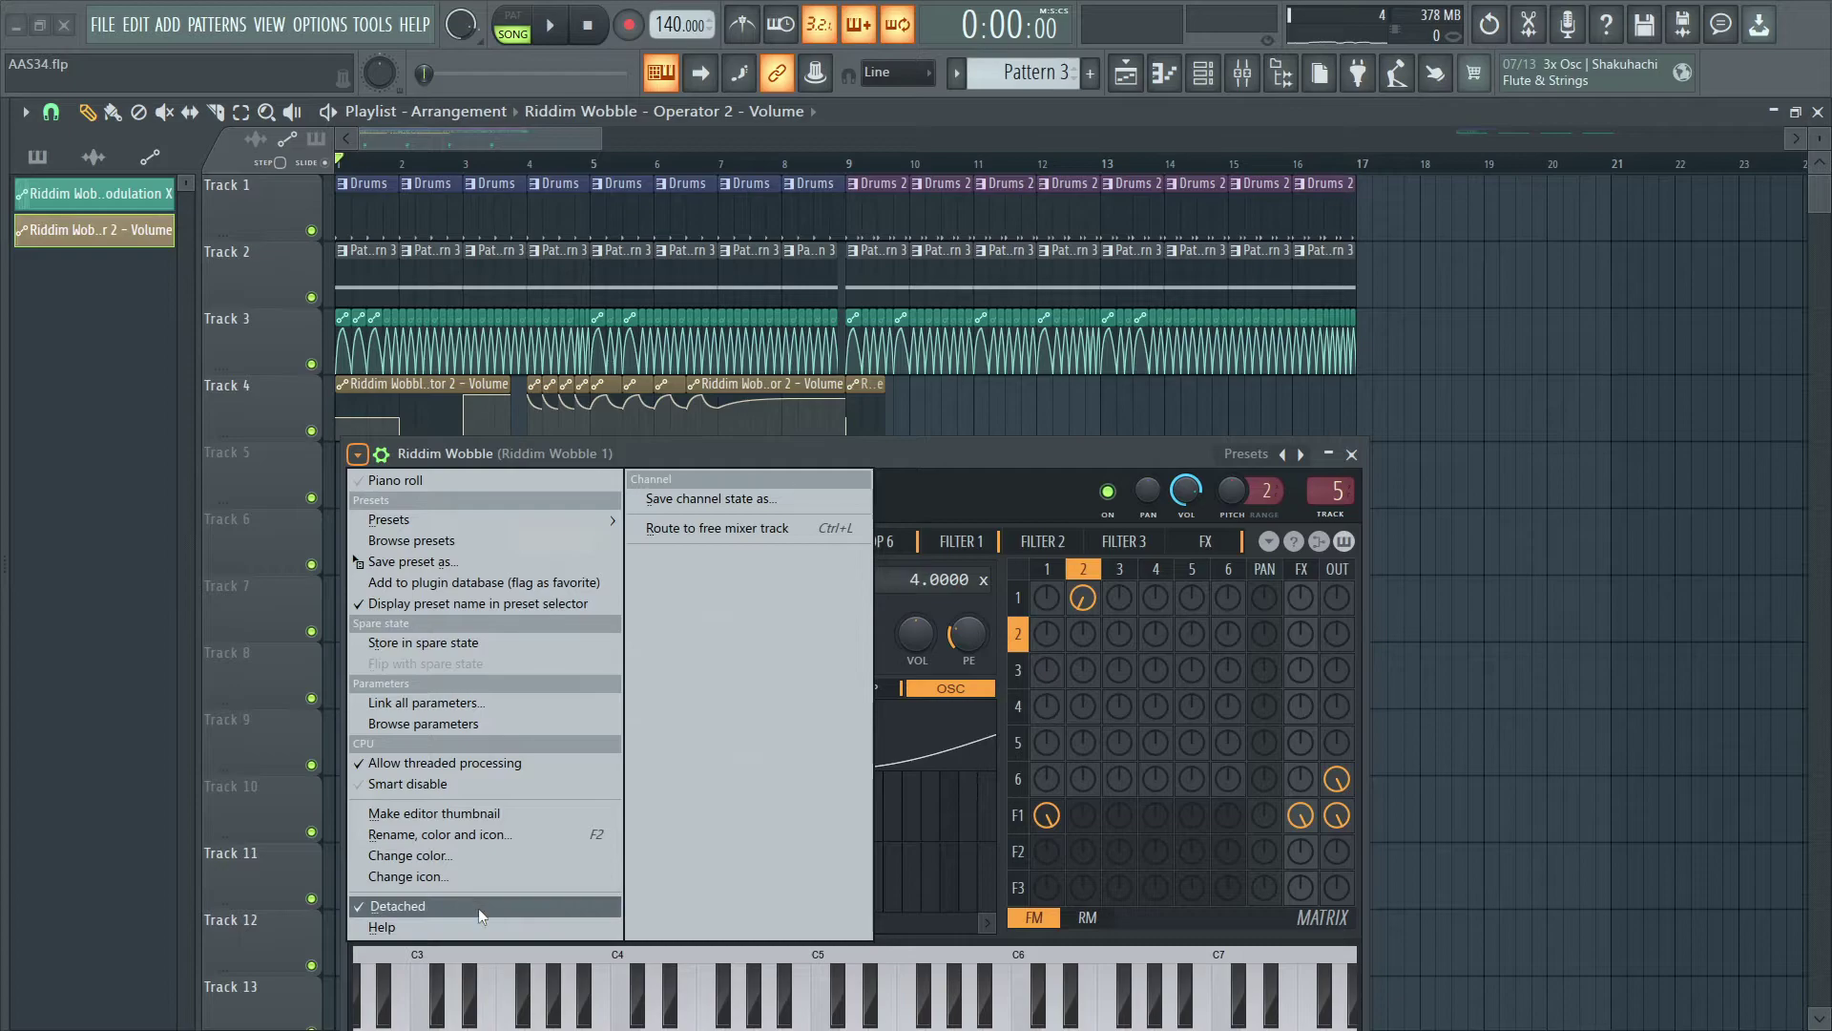
{"action": "left_click", "coordinate": [1049, 464]}
{"action": "left_click_drag", "start_coordinate": [984, 445], "coordinate": [988, 484]}
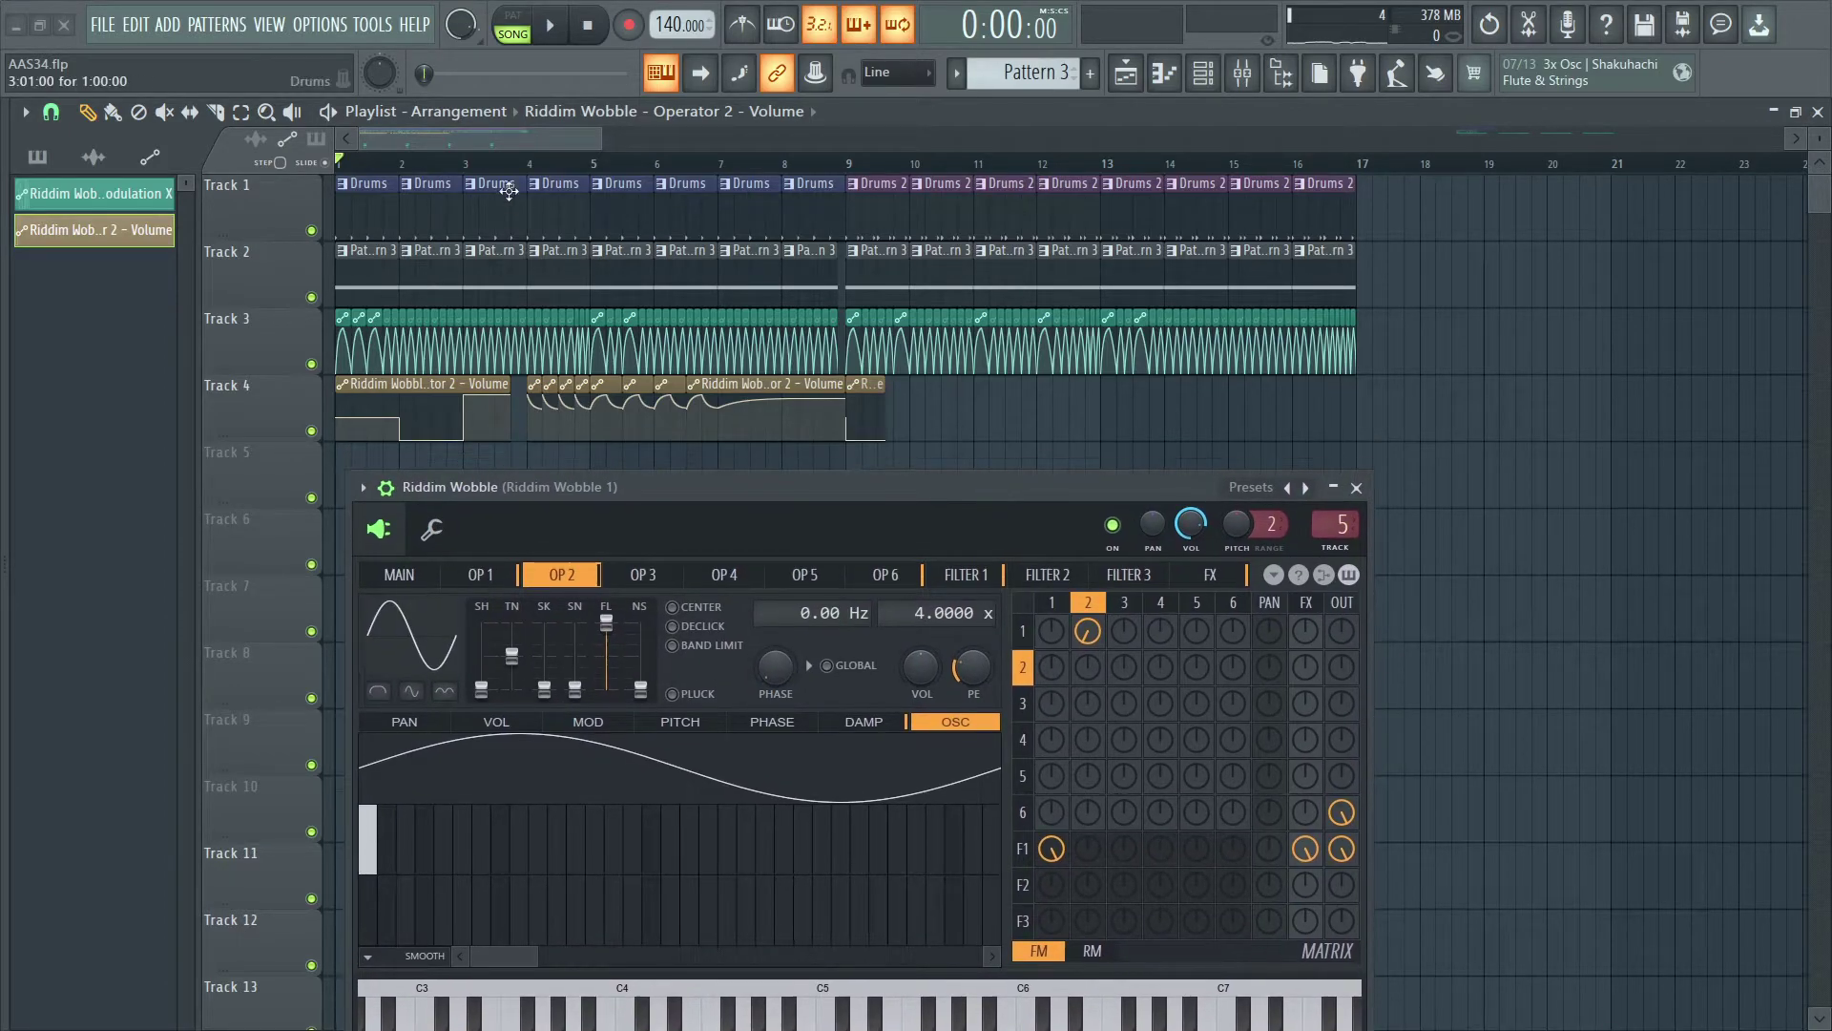
Step: Mute the Drums on Track 1 and compare operator 2's volume setting at bars 3, 2 and 1
{"action": "scroll", "coordinate": [571, 146], "scroll_direction": "up", "scroll_amount": 2}
{"action": "left_click", "coordinate": [311, 231]}
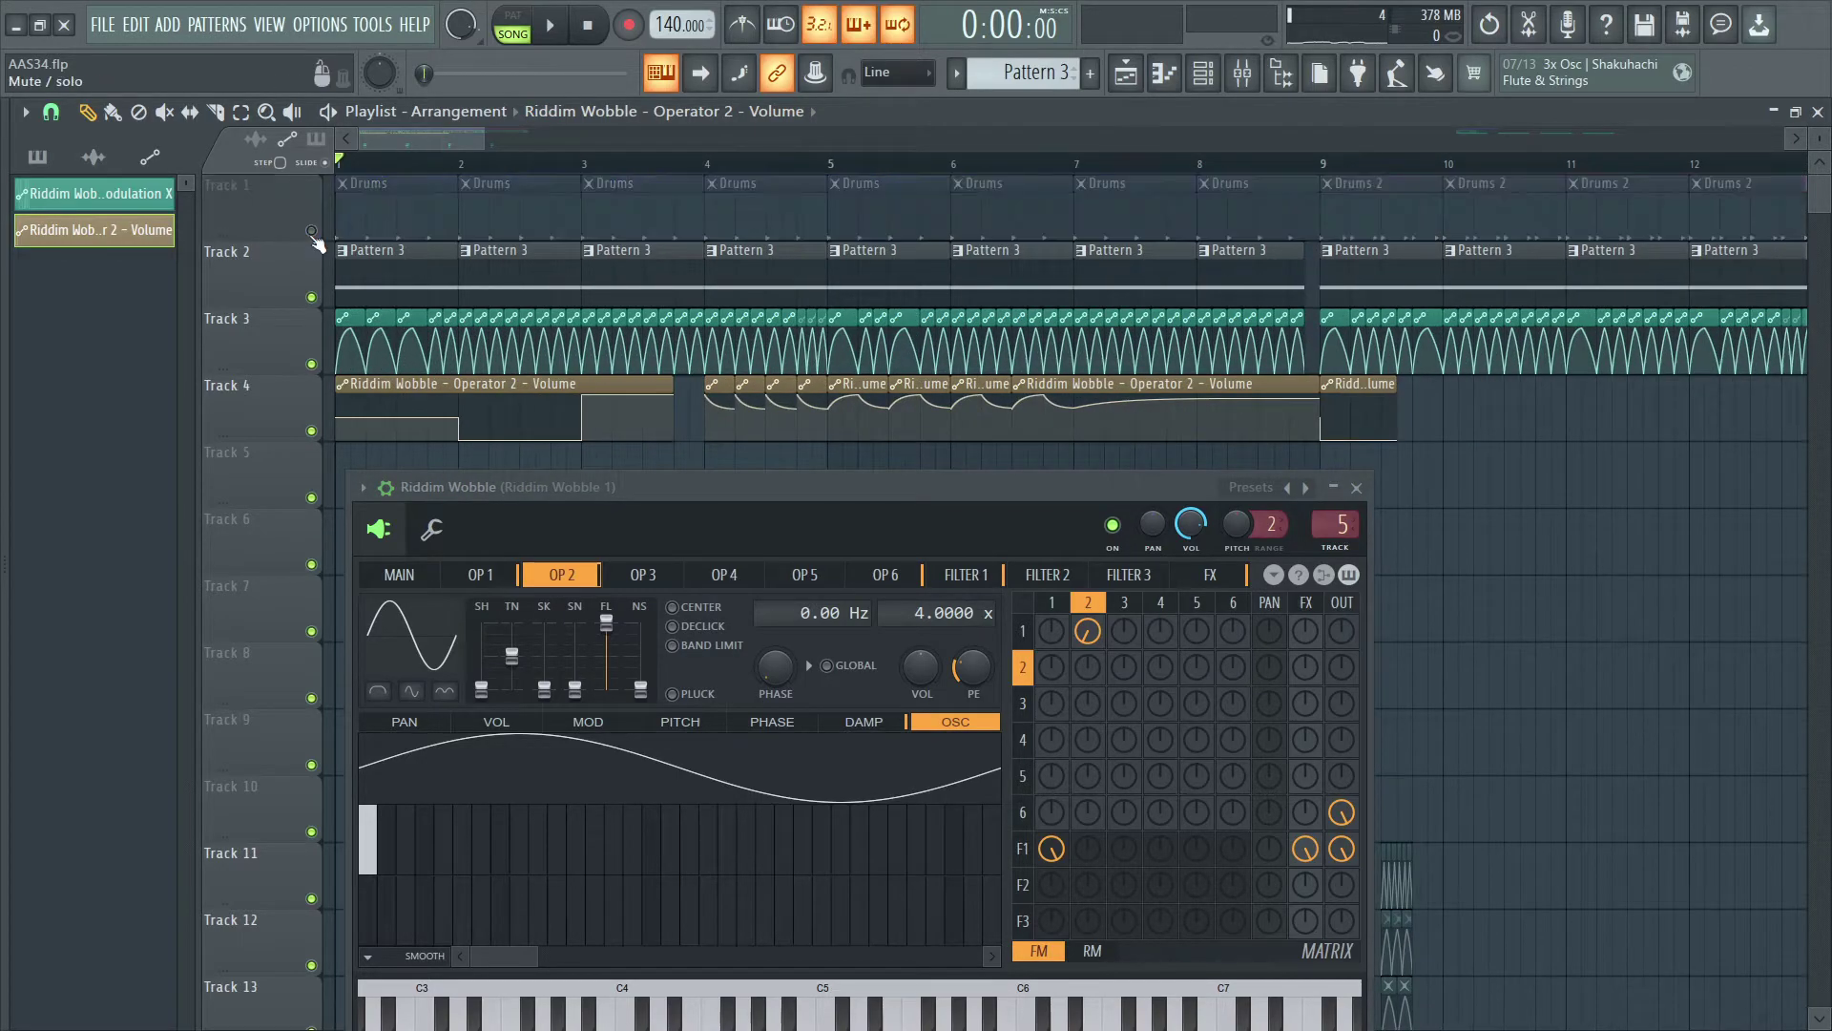
{"action": "scroll", "coordinate": [724, 141], "scroll_direction": "up", "scroll_amount": 2}
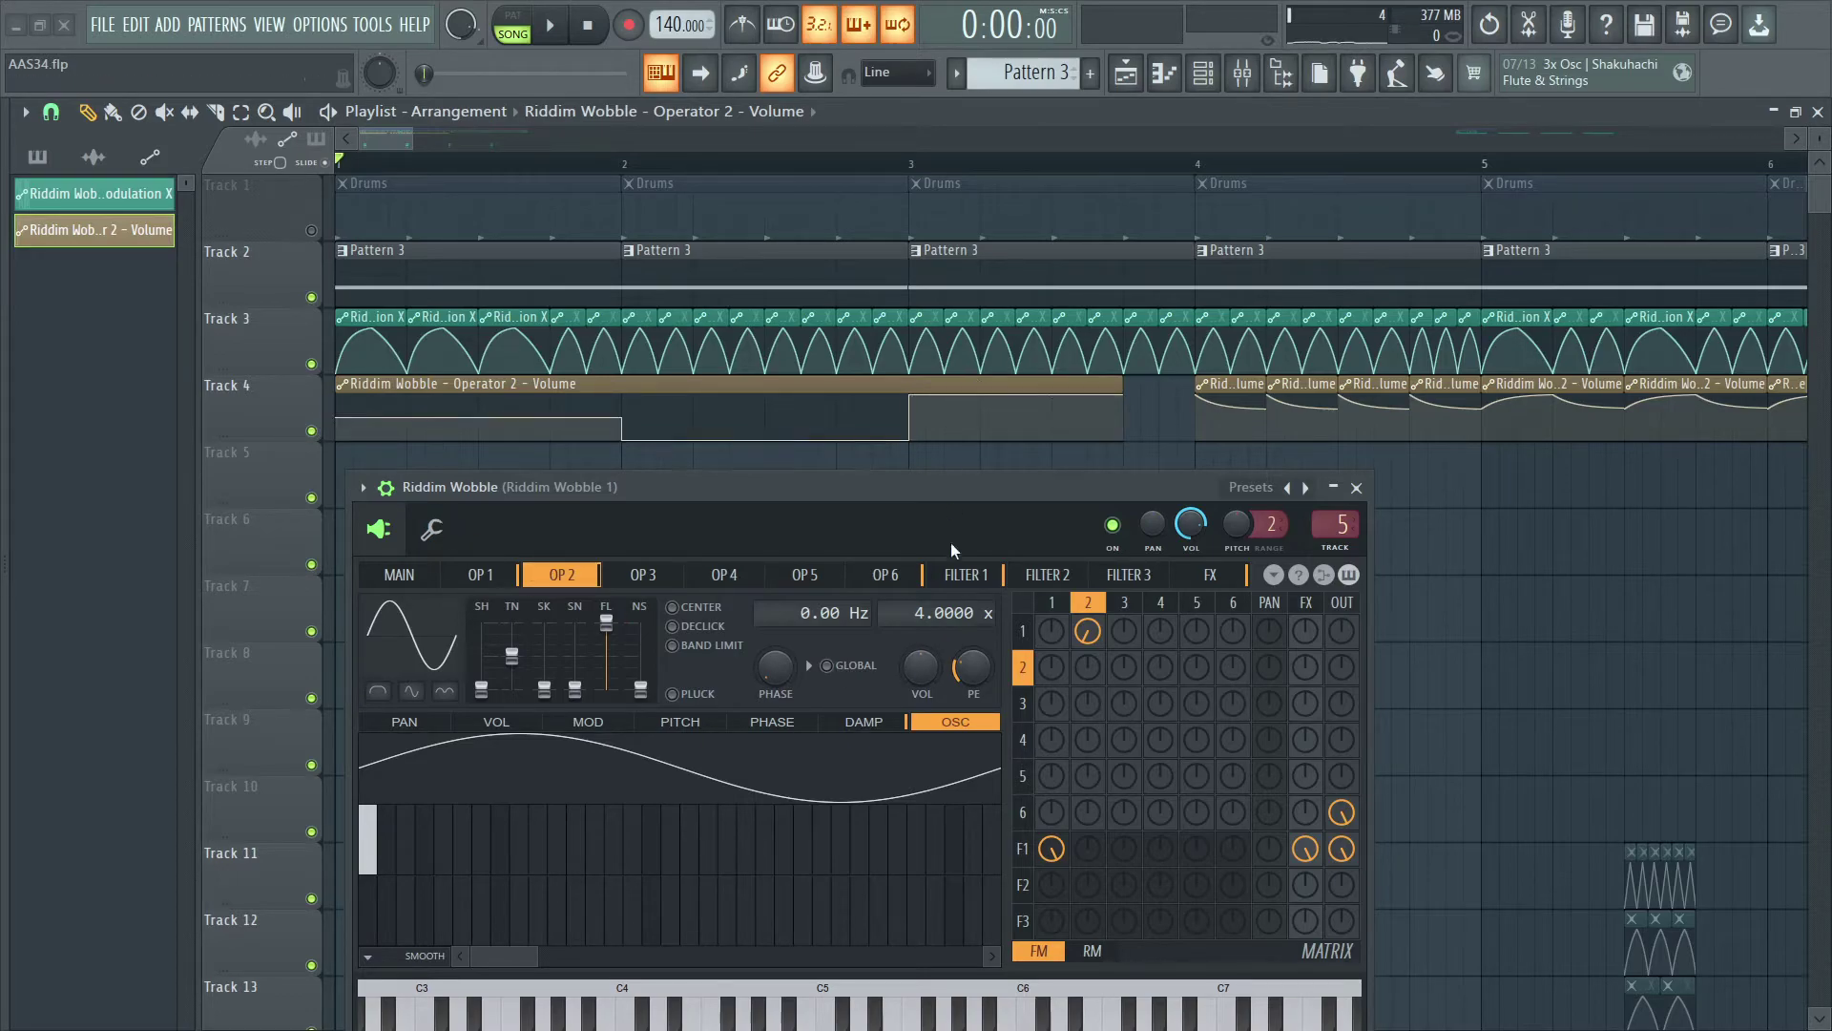
{"action": "left_click", "coordinate": [925, 167]}
{"action": "left_click", "coordinate": [933, 669]}
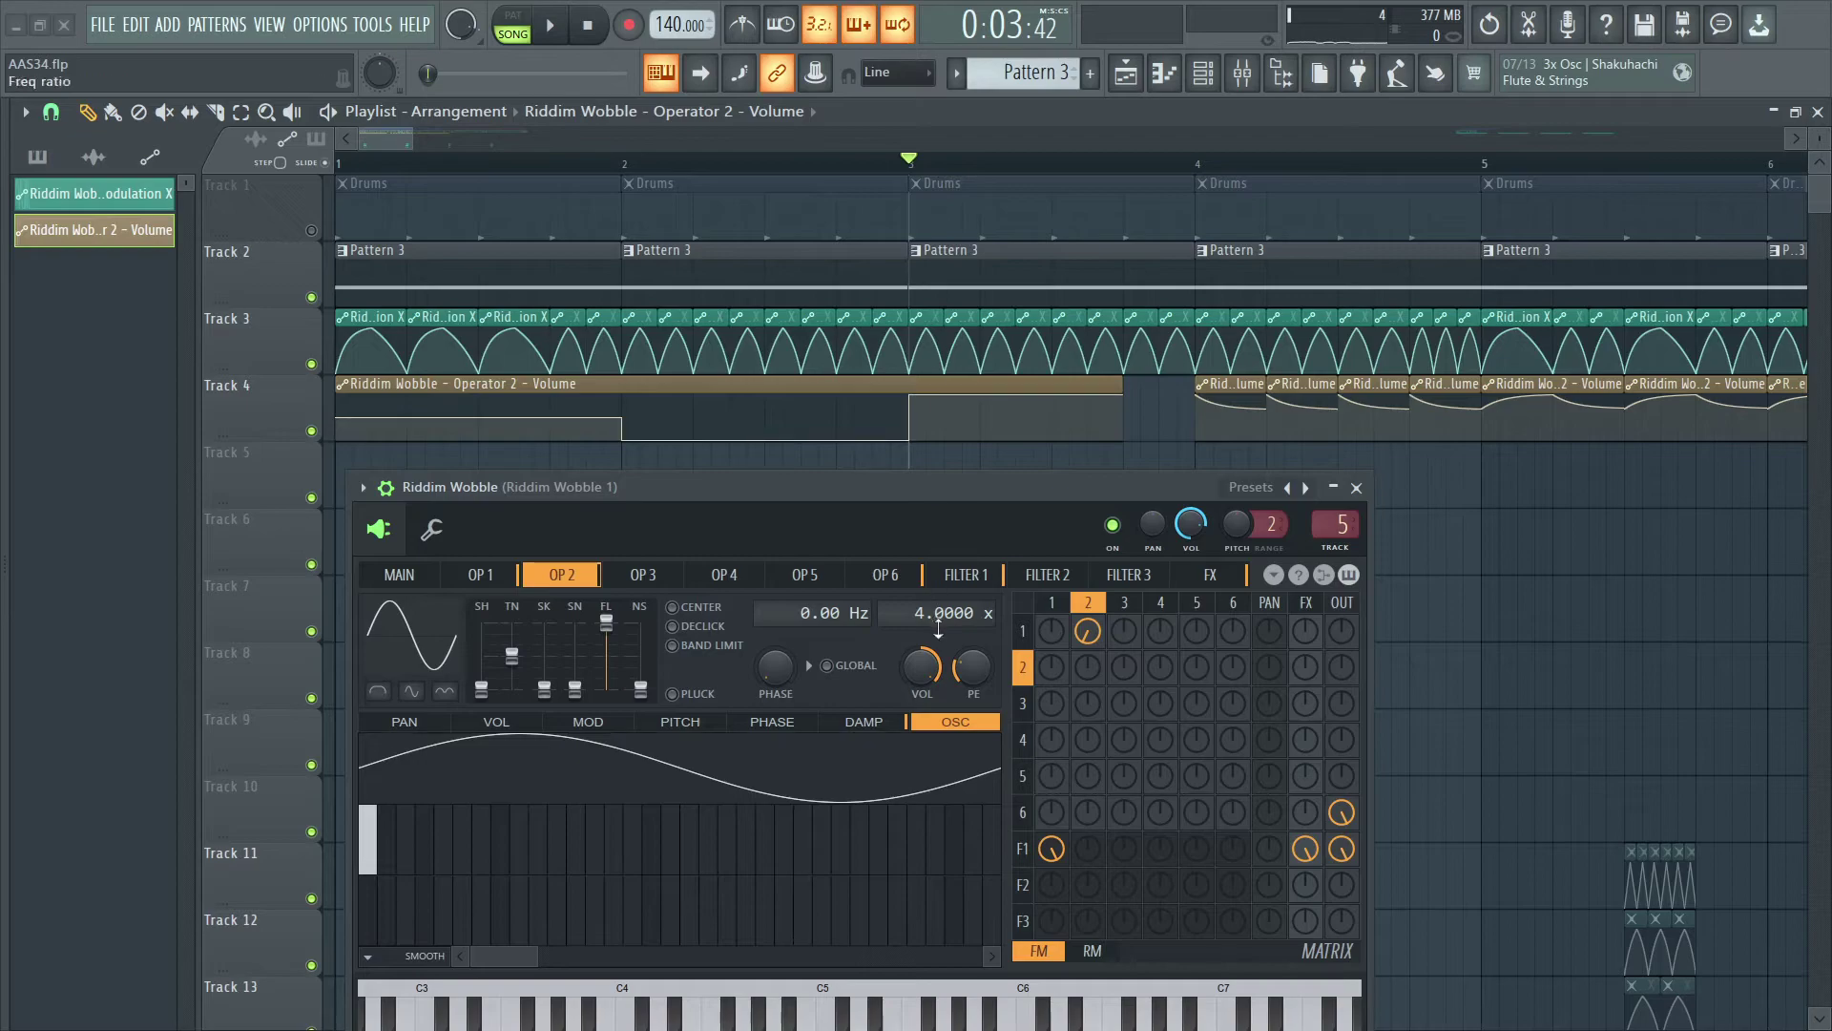
{"action": "left_click", "coordinate": [637, 169]}
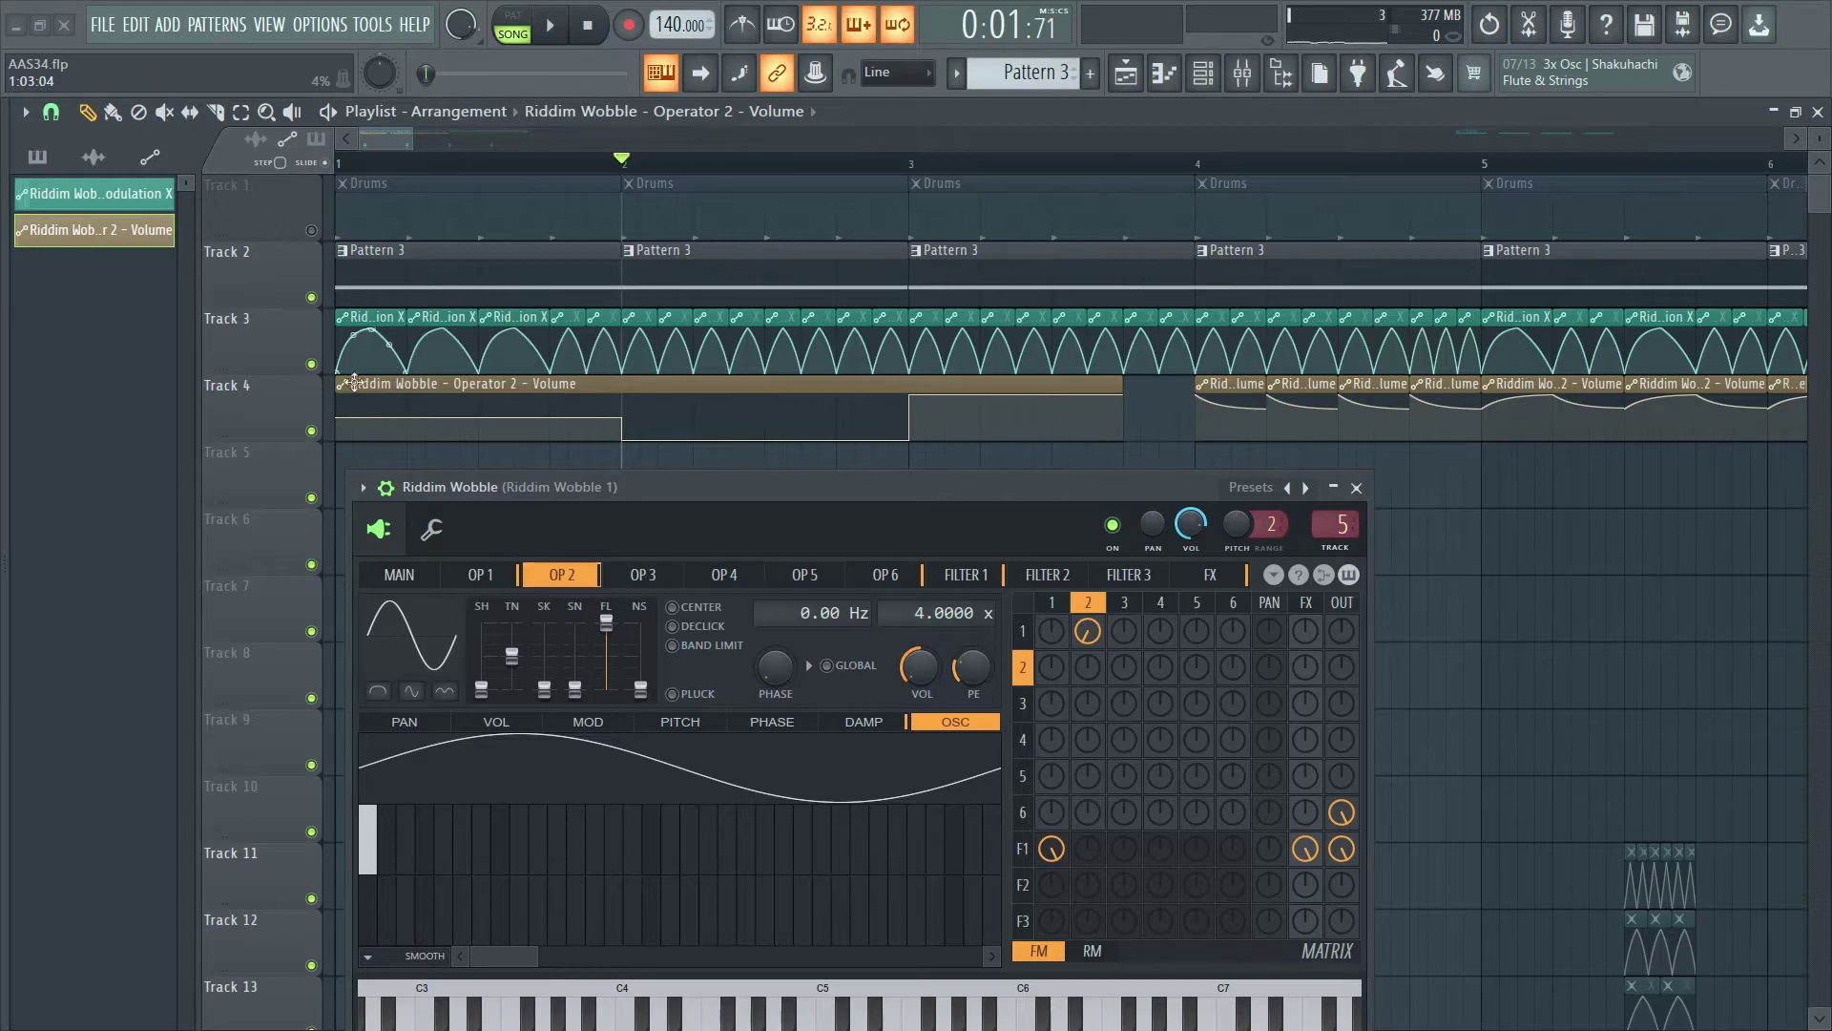
{"action": "left_click", "coordinate": [341, 167]}
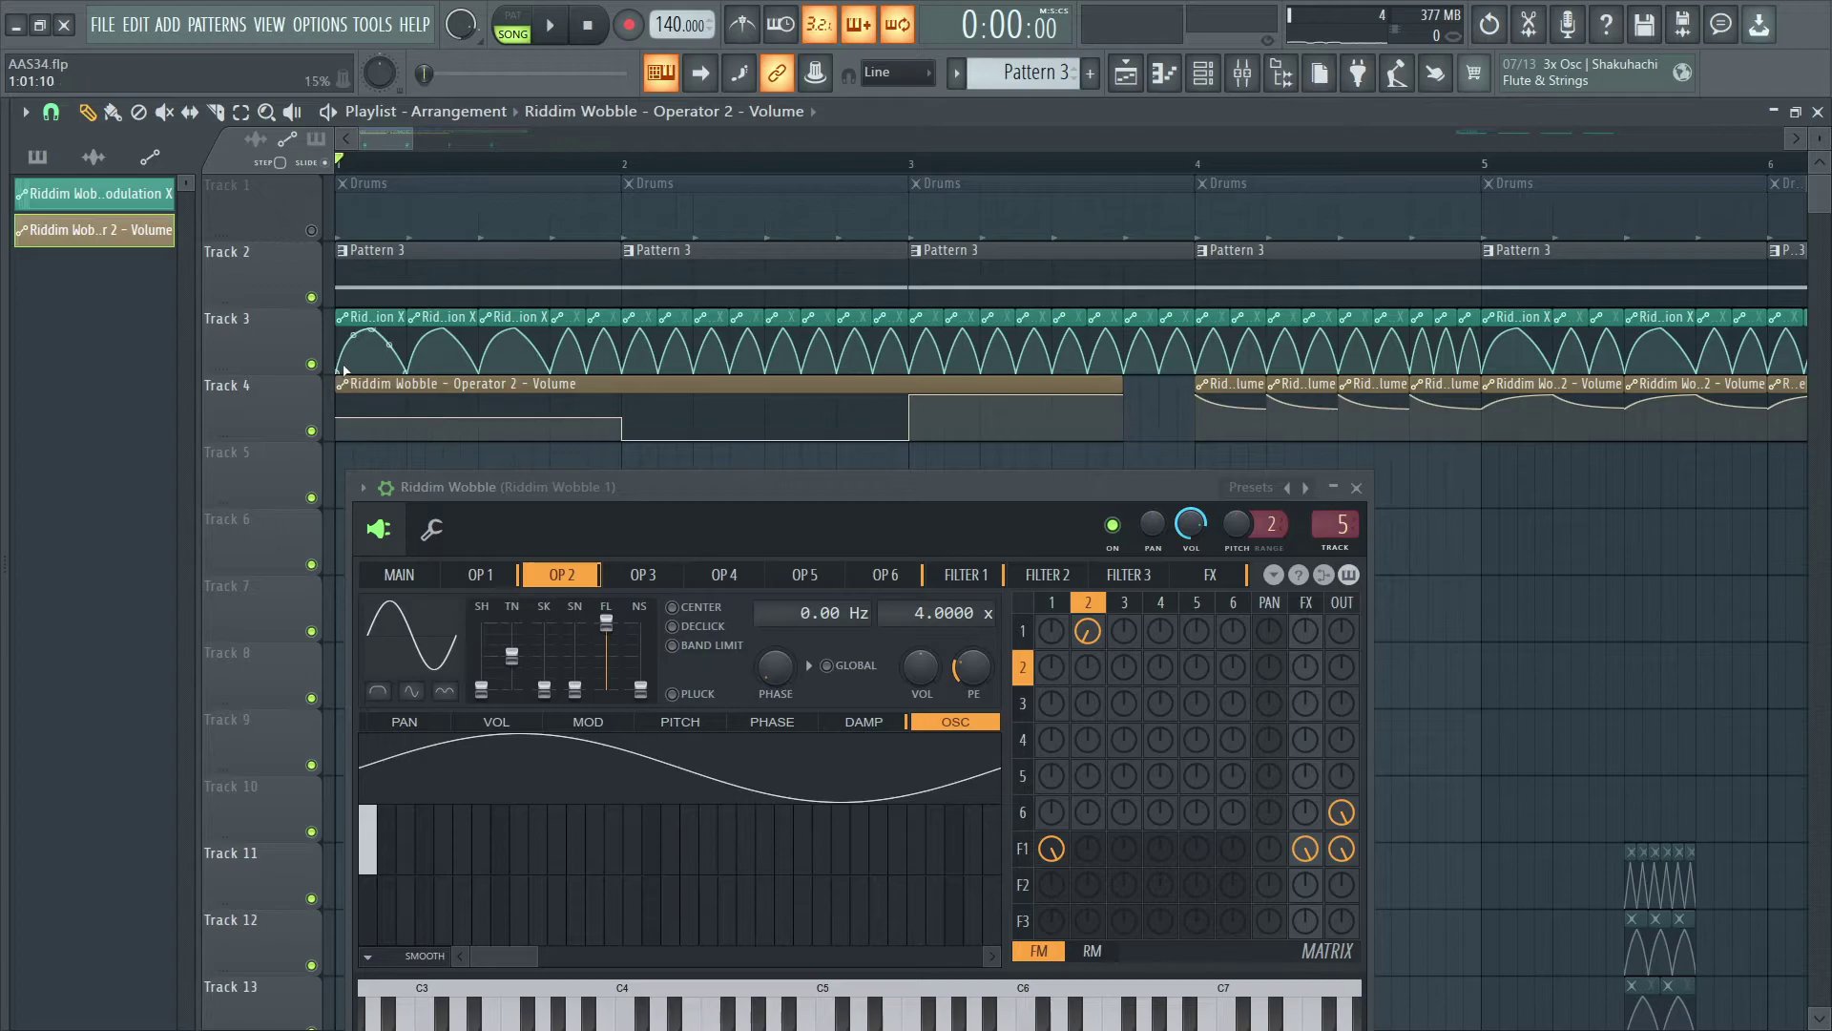
Step: Listen to bars 1 and 2 with the Drums track muted to hear operator 2's volume change
{"action": "right_click", "coordinate": [312, 367]}
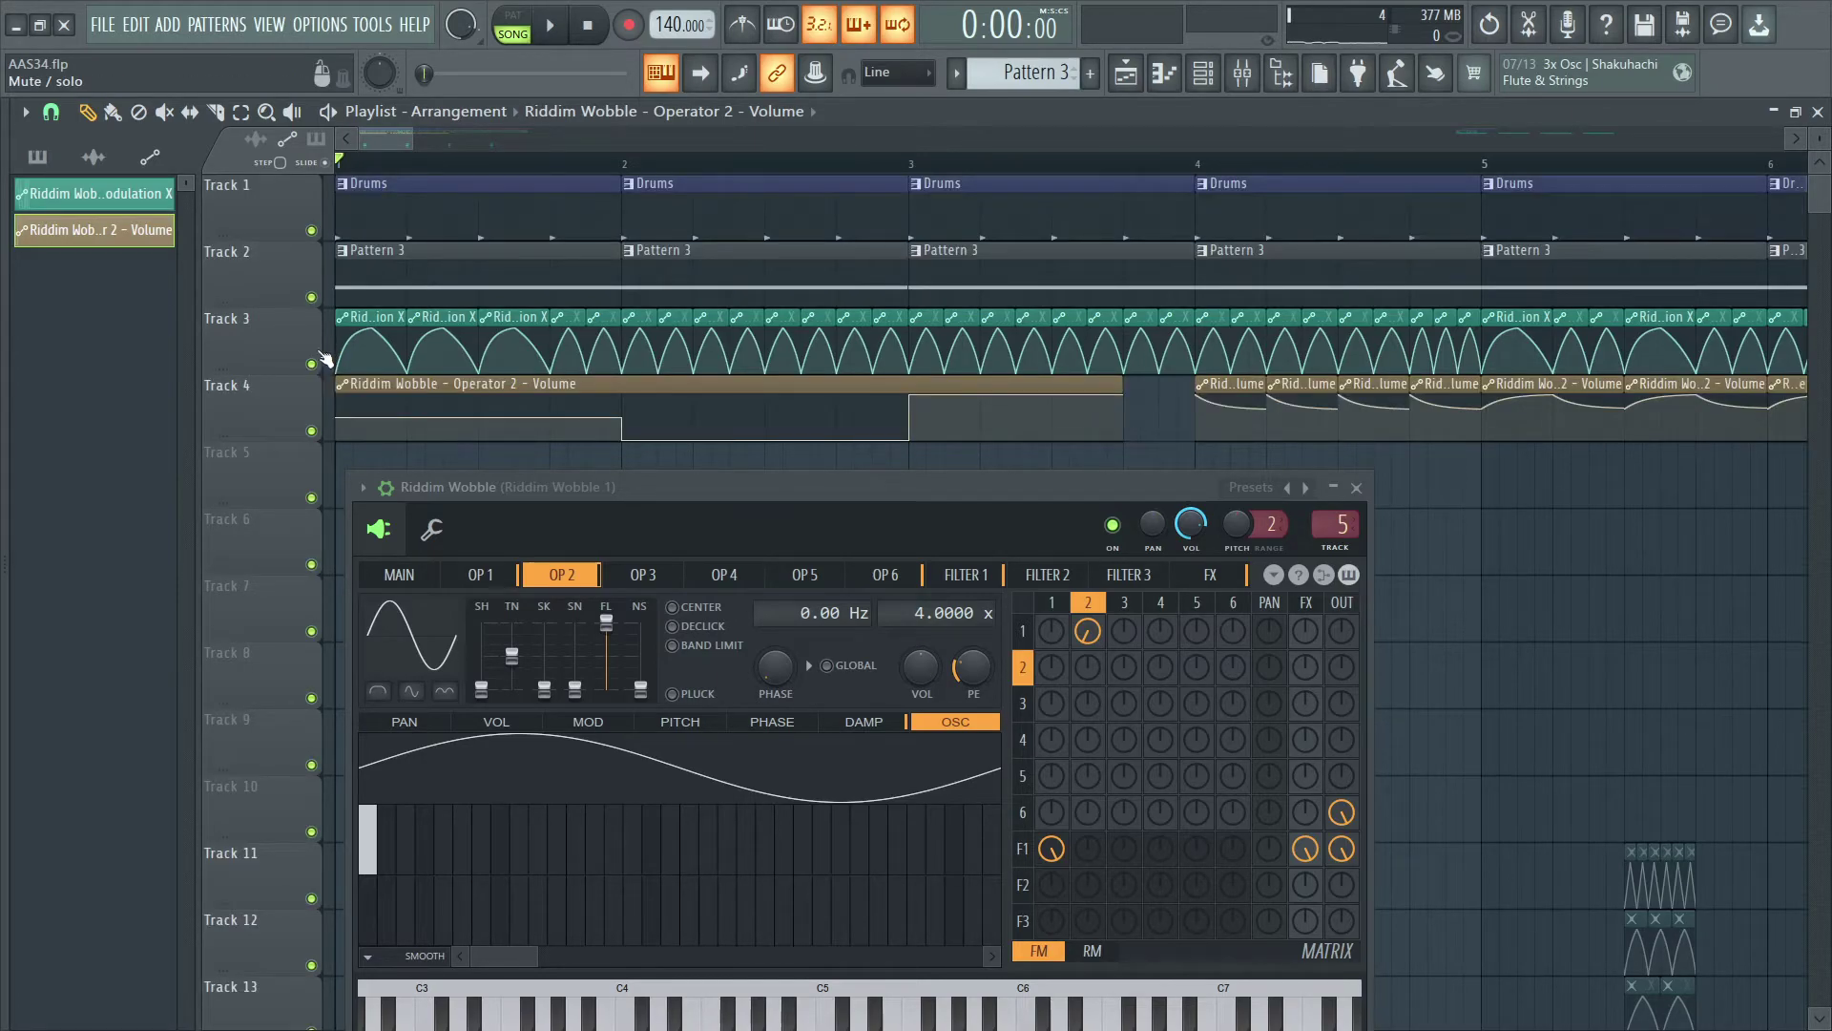
{"action": "left_click", "coordinate": [312, 231]}
{"action": "key", "text": "space"}
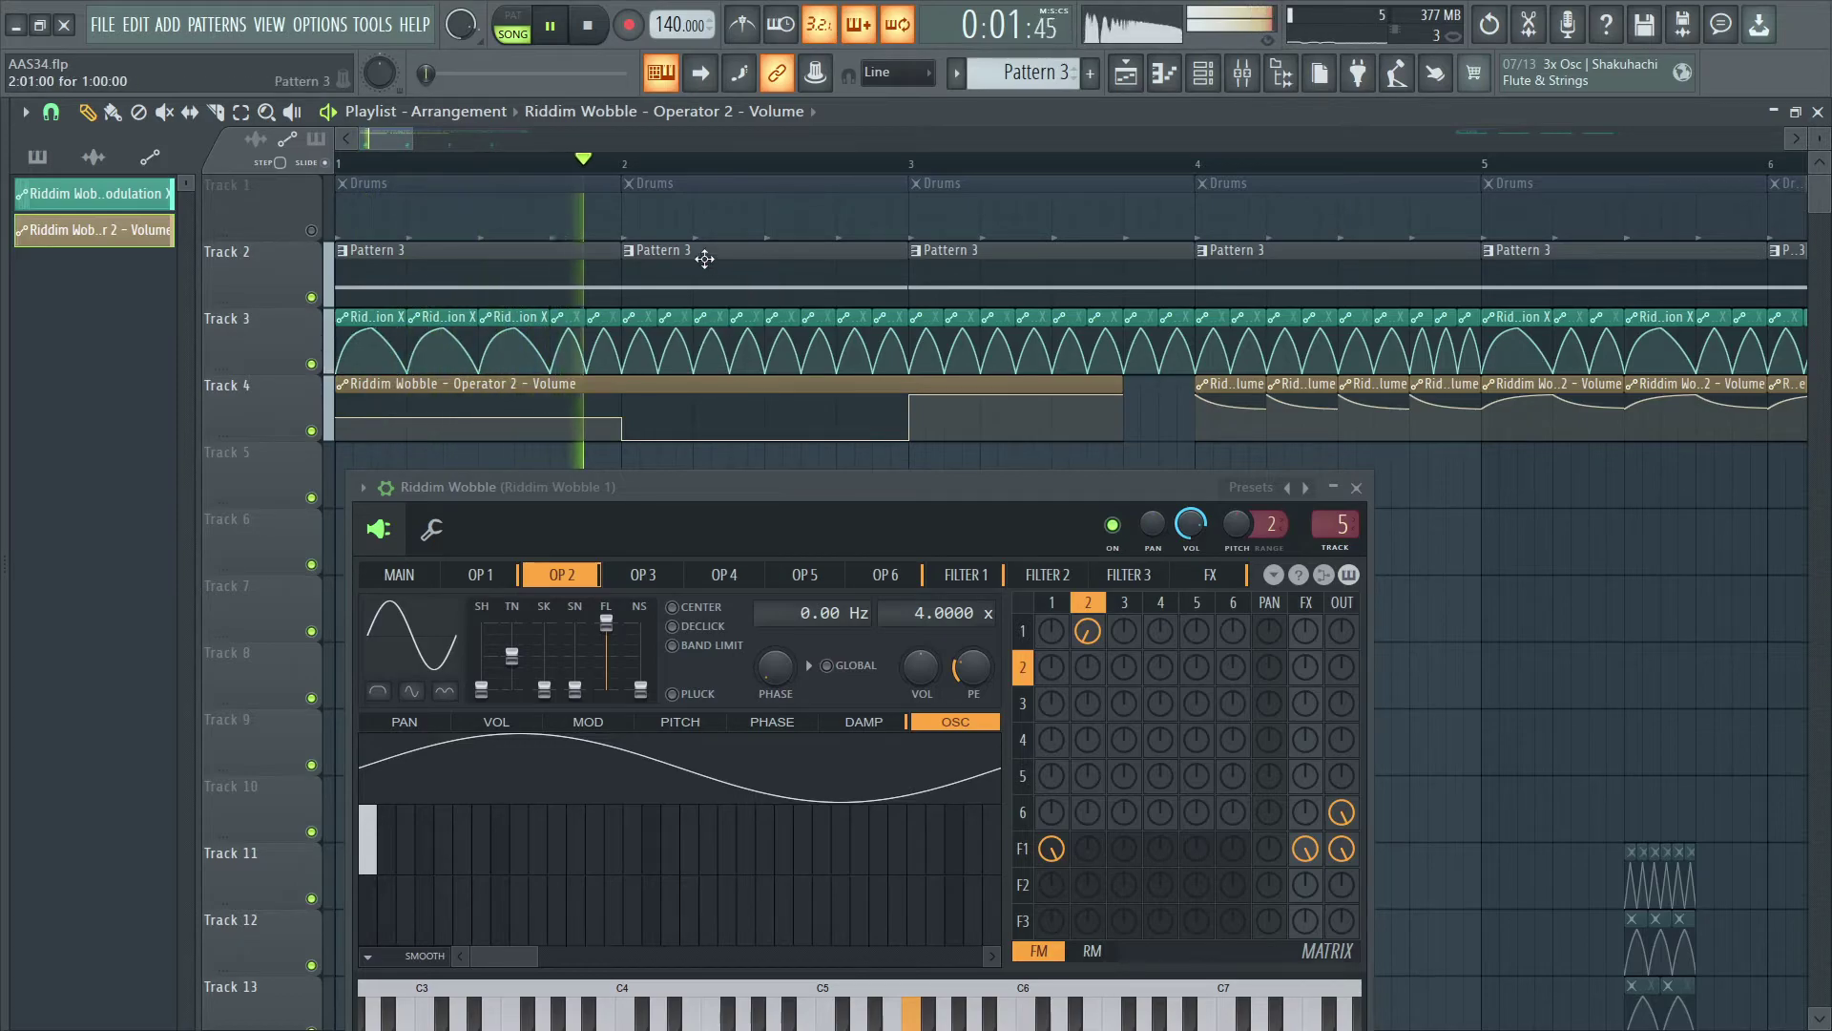
{"action": "key", "text": "space"}
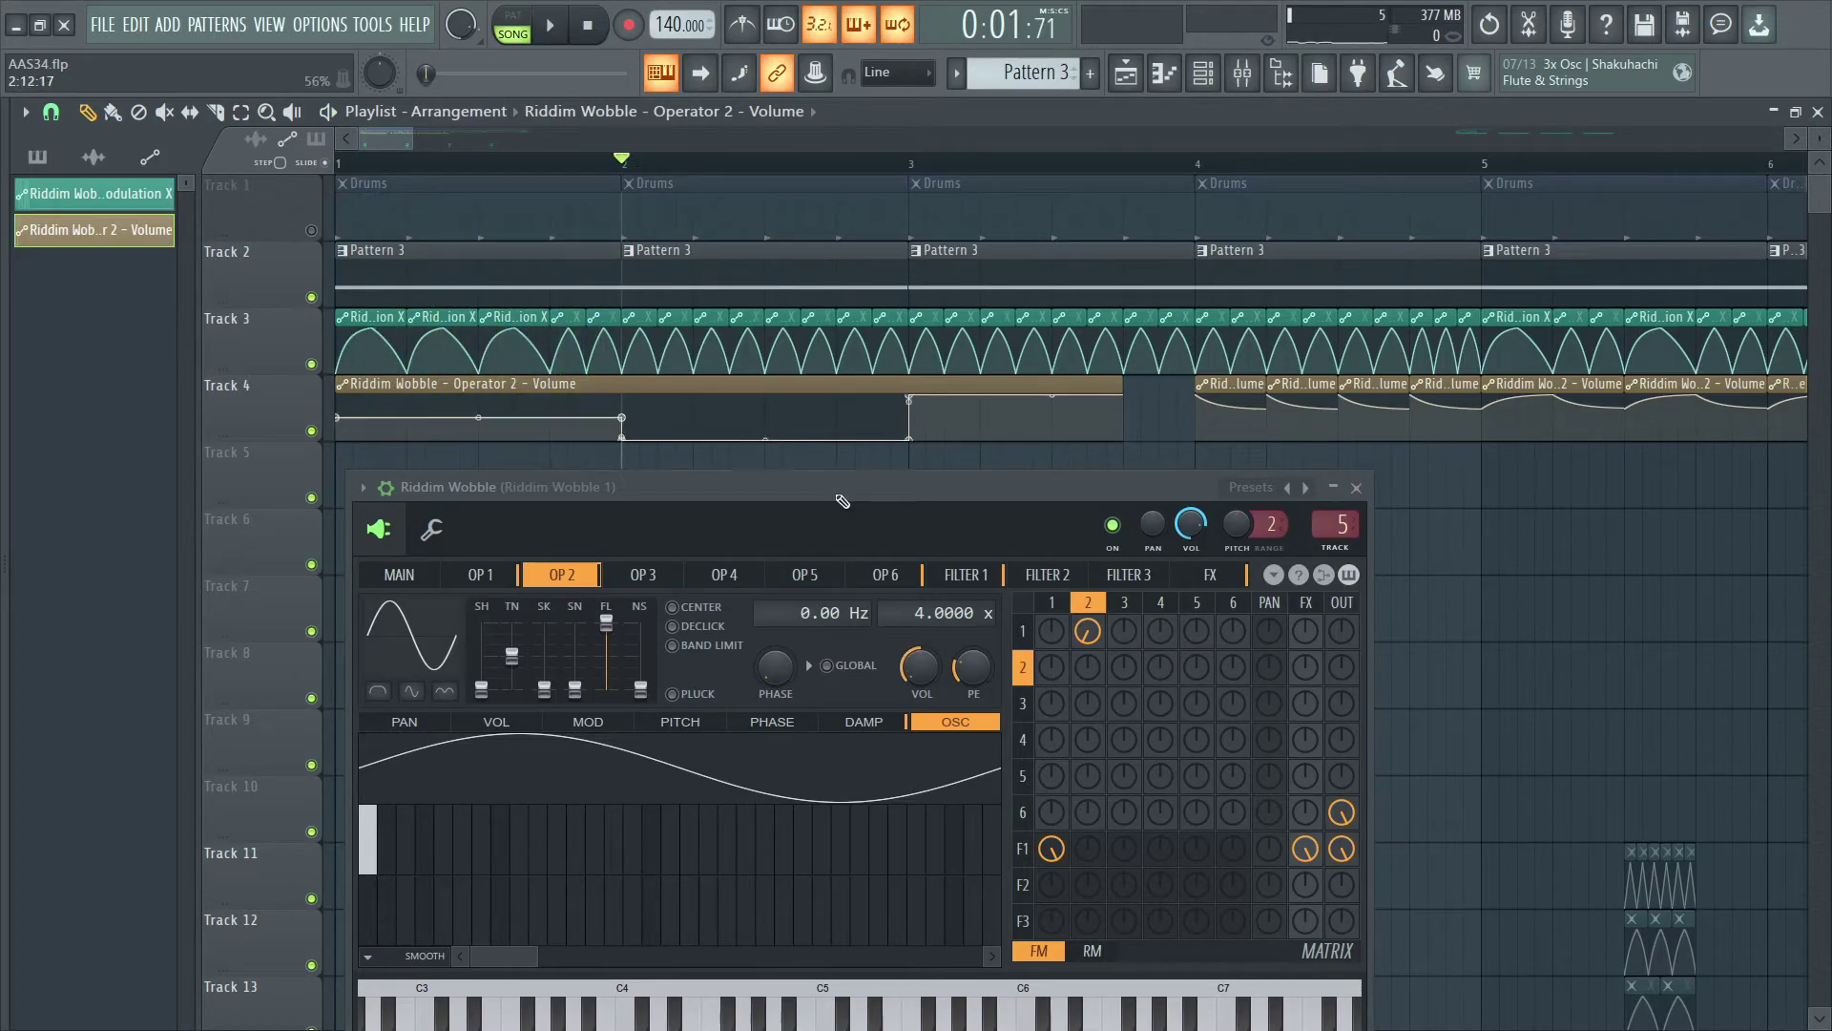
{"action": "key", "text": "space"}
Step: Listen to the wobble without drums from bar 3, and again from bar 4 through the curved volume clips
{"action": "key", "text": "space"}
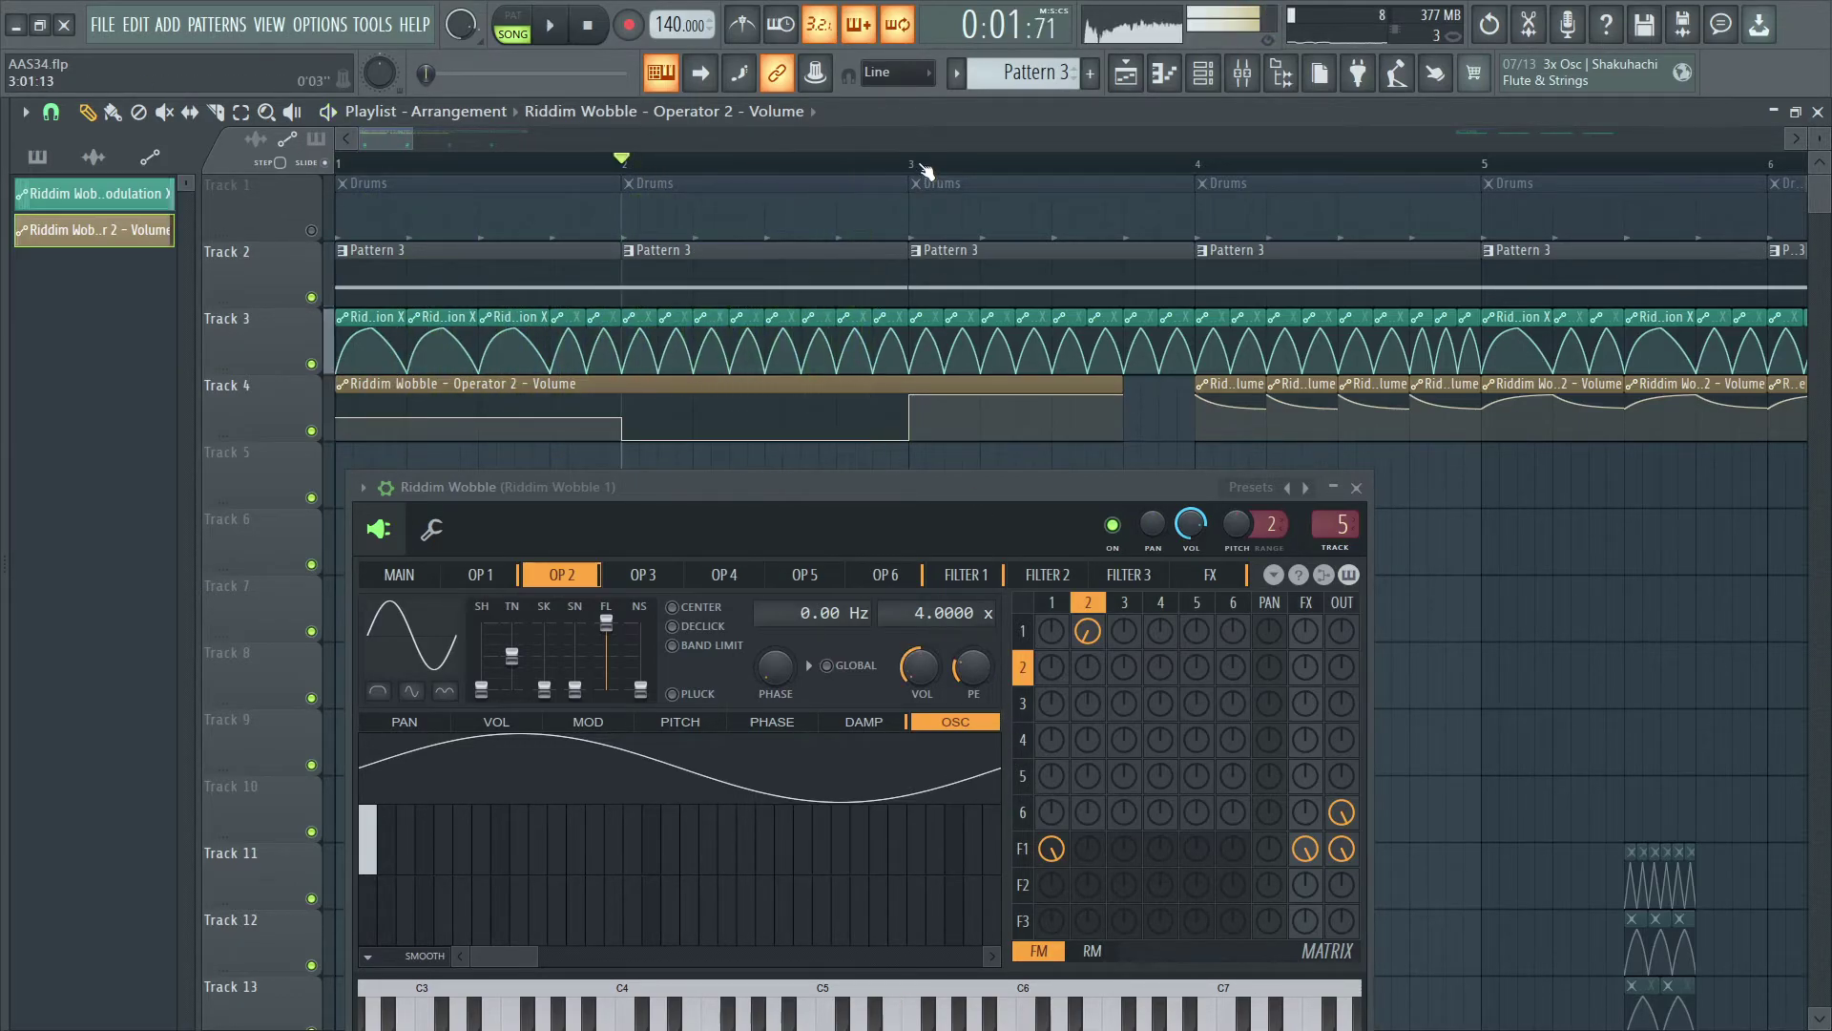
{"action": "left_click", "coordinate": [922, 165]}
{"action": "scroll", "coordinate": [929, 138], "scroll_direction": "down", "scroll_amount": 3}
{"action": "scroll", "coordinate": [929, 138], "scroll_direction": "up", "scroll_amount": 3}
{"action": "key", "text": "space"}
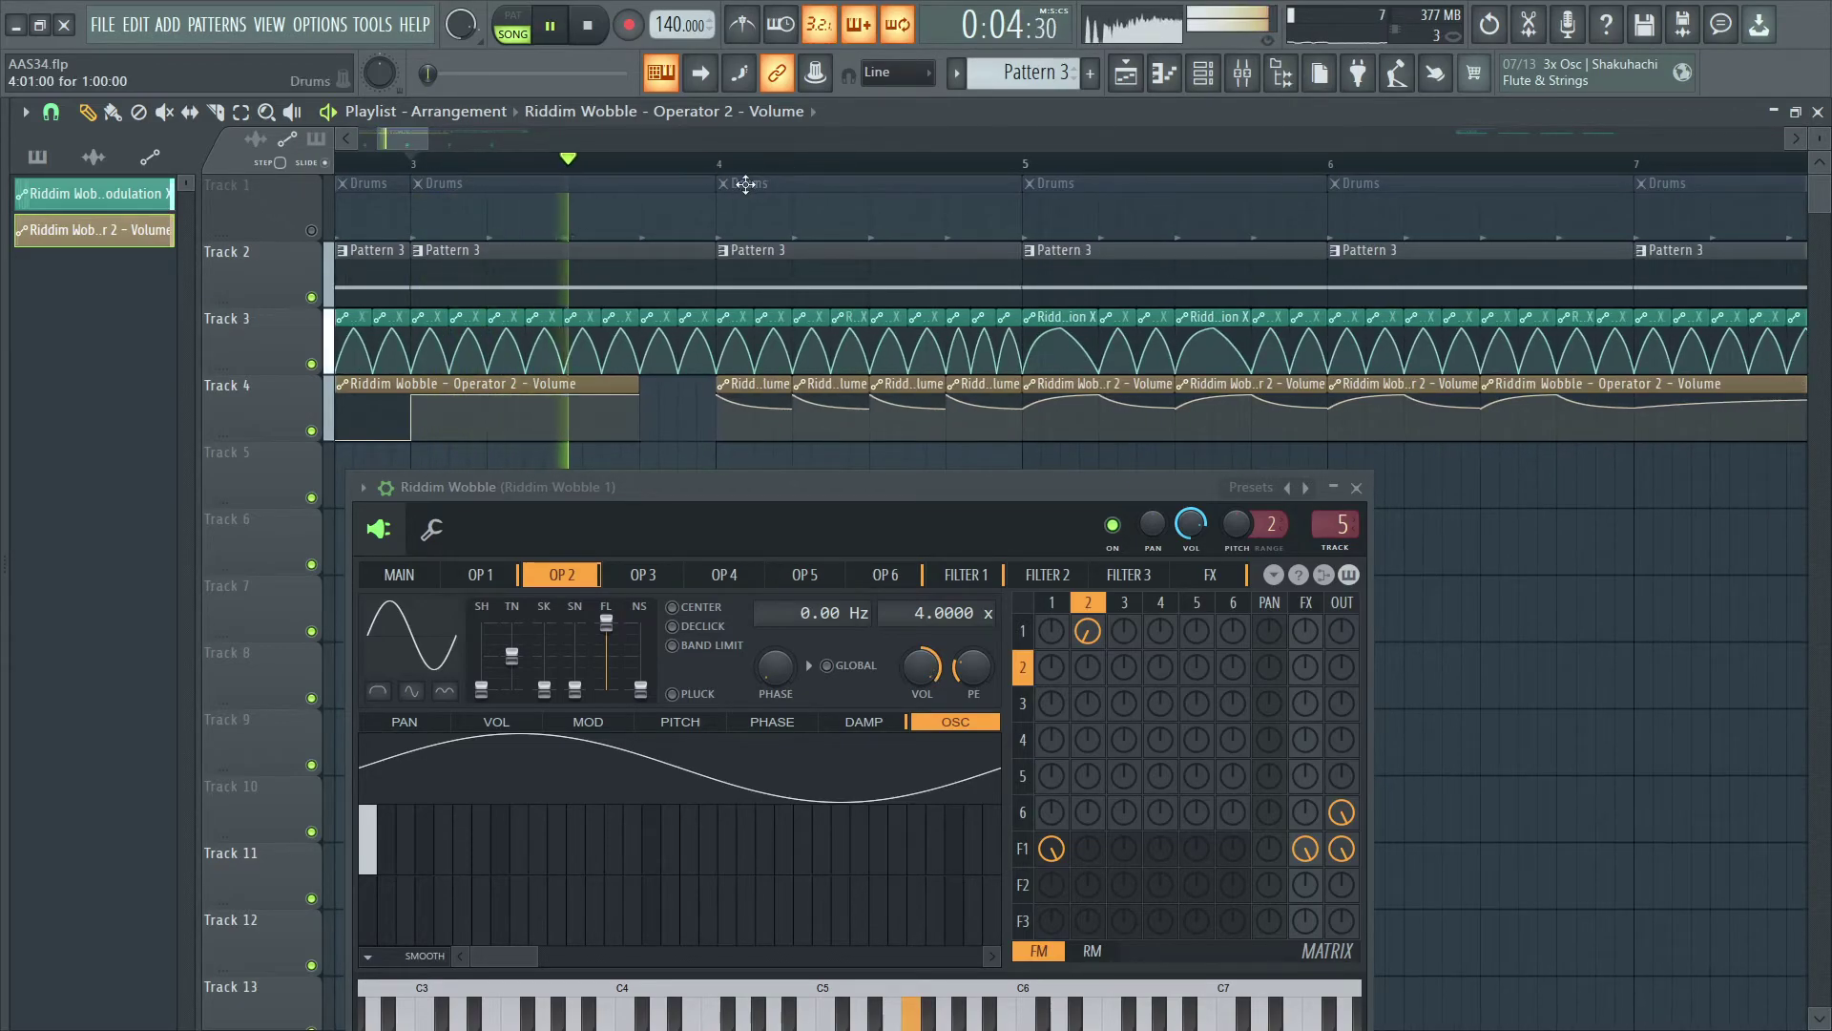
{"action": "key", "text": "space"}
{"action": "left_click", "coordinate": [718, 162]}
{"action": "key", "text": "space"}
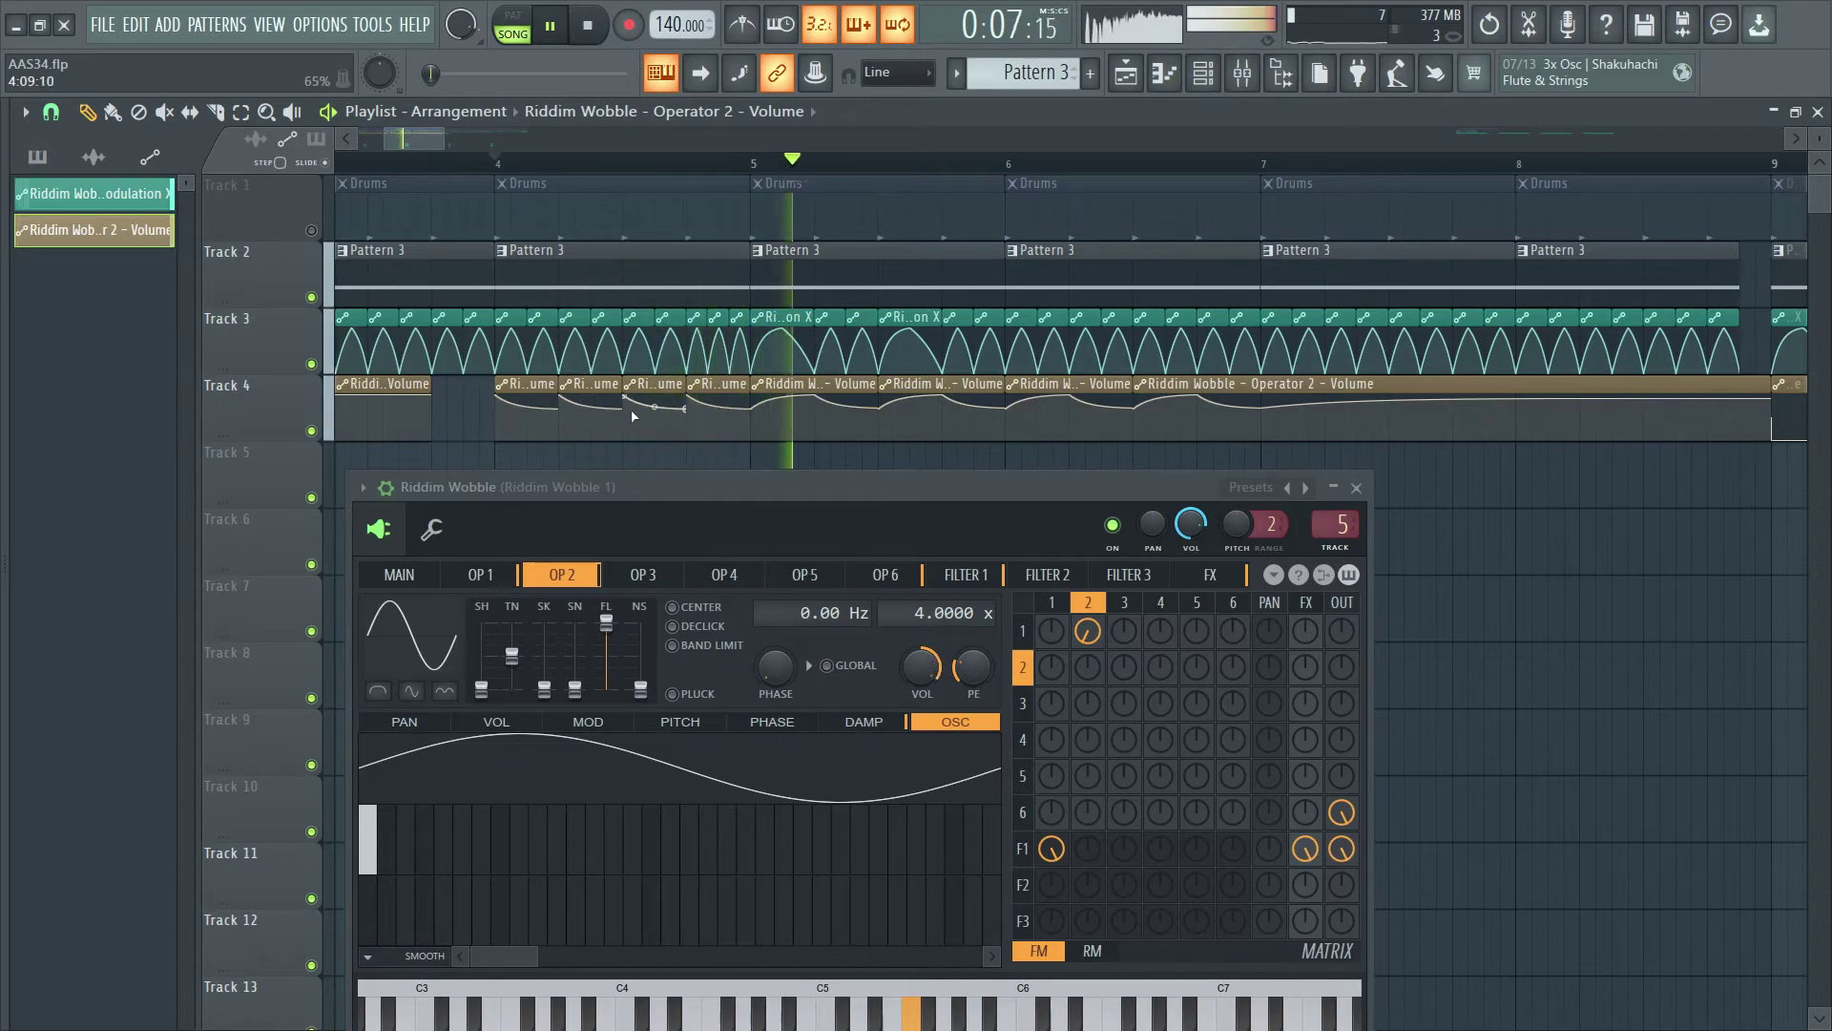
{"action": "key", "text": "space"}
Step: Unmute the Drums on Track 1 and play the full arrangement from bar 4
{"action": "right_click", "coordinate": [313, 232]}
{"action": "right_click", "coordinate": [313, 232]}
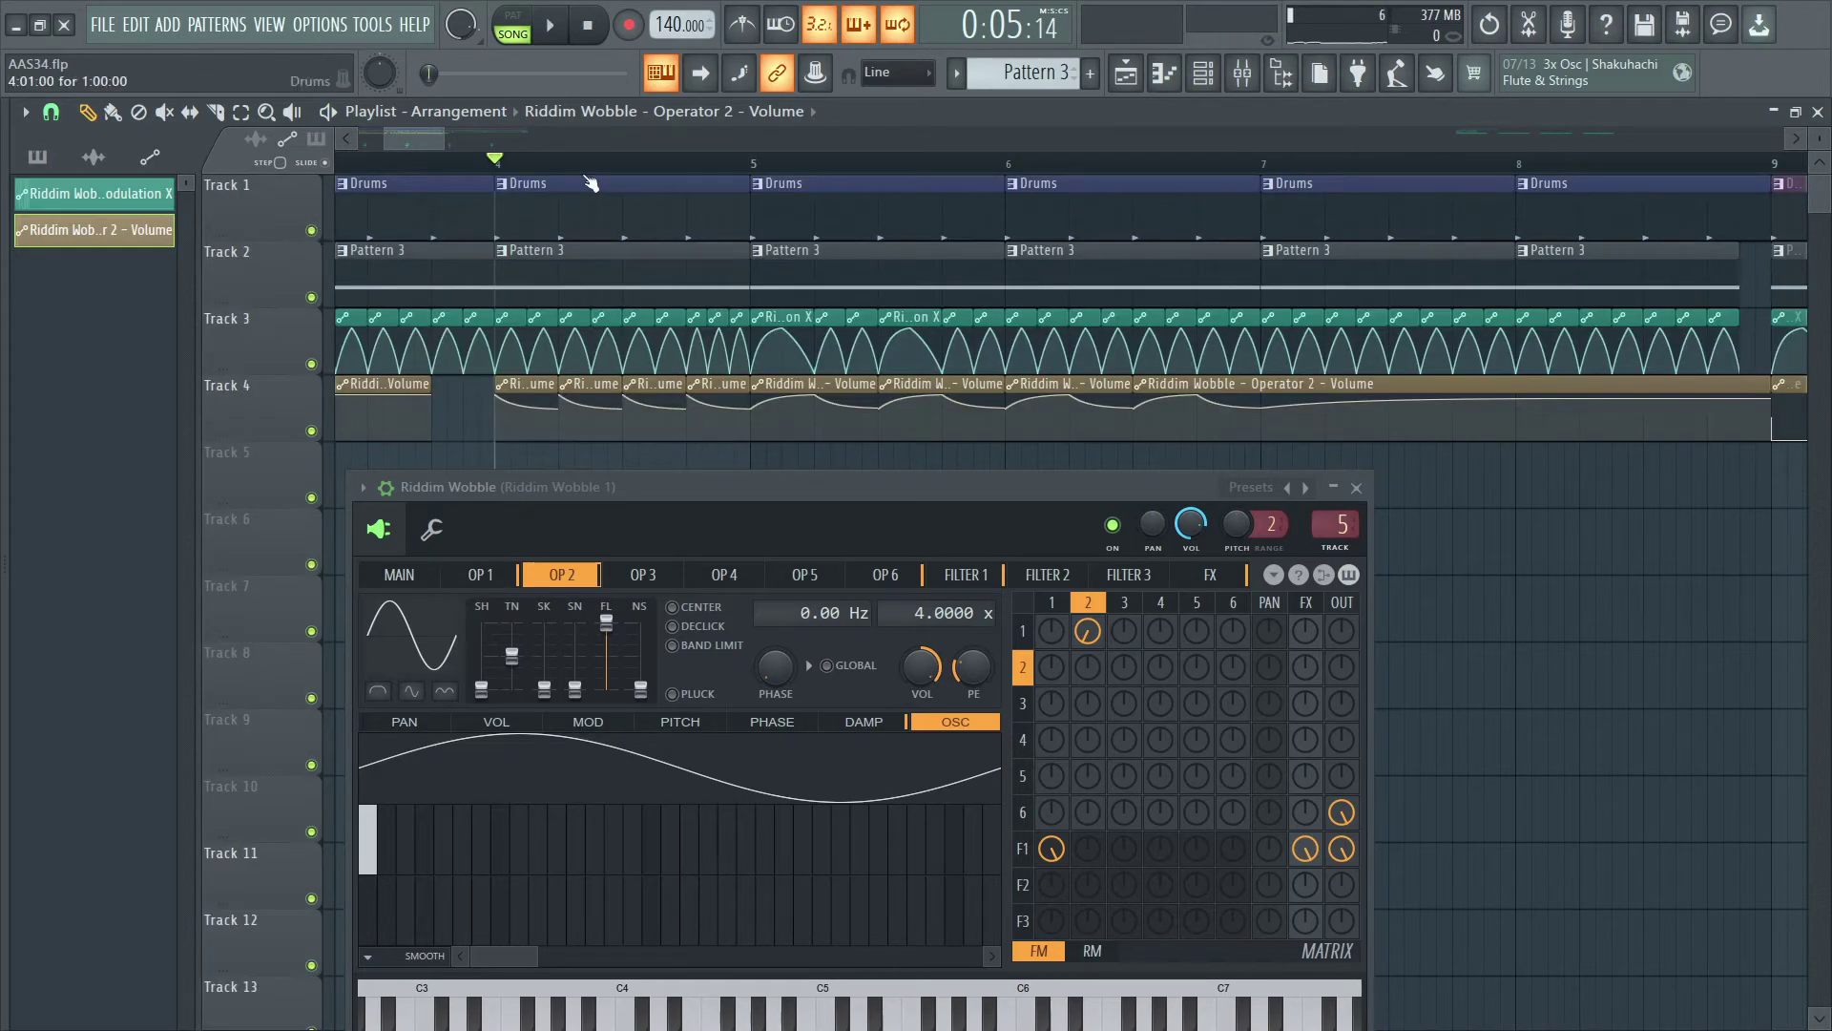
{"action": "scroll", "coordinate": [609, 151], "scroll_direction": "down", "scroll_amount": 3}
{"action": "key", "text": "space"}
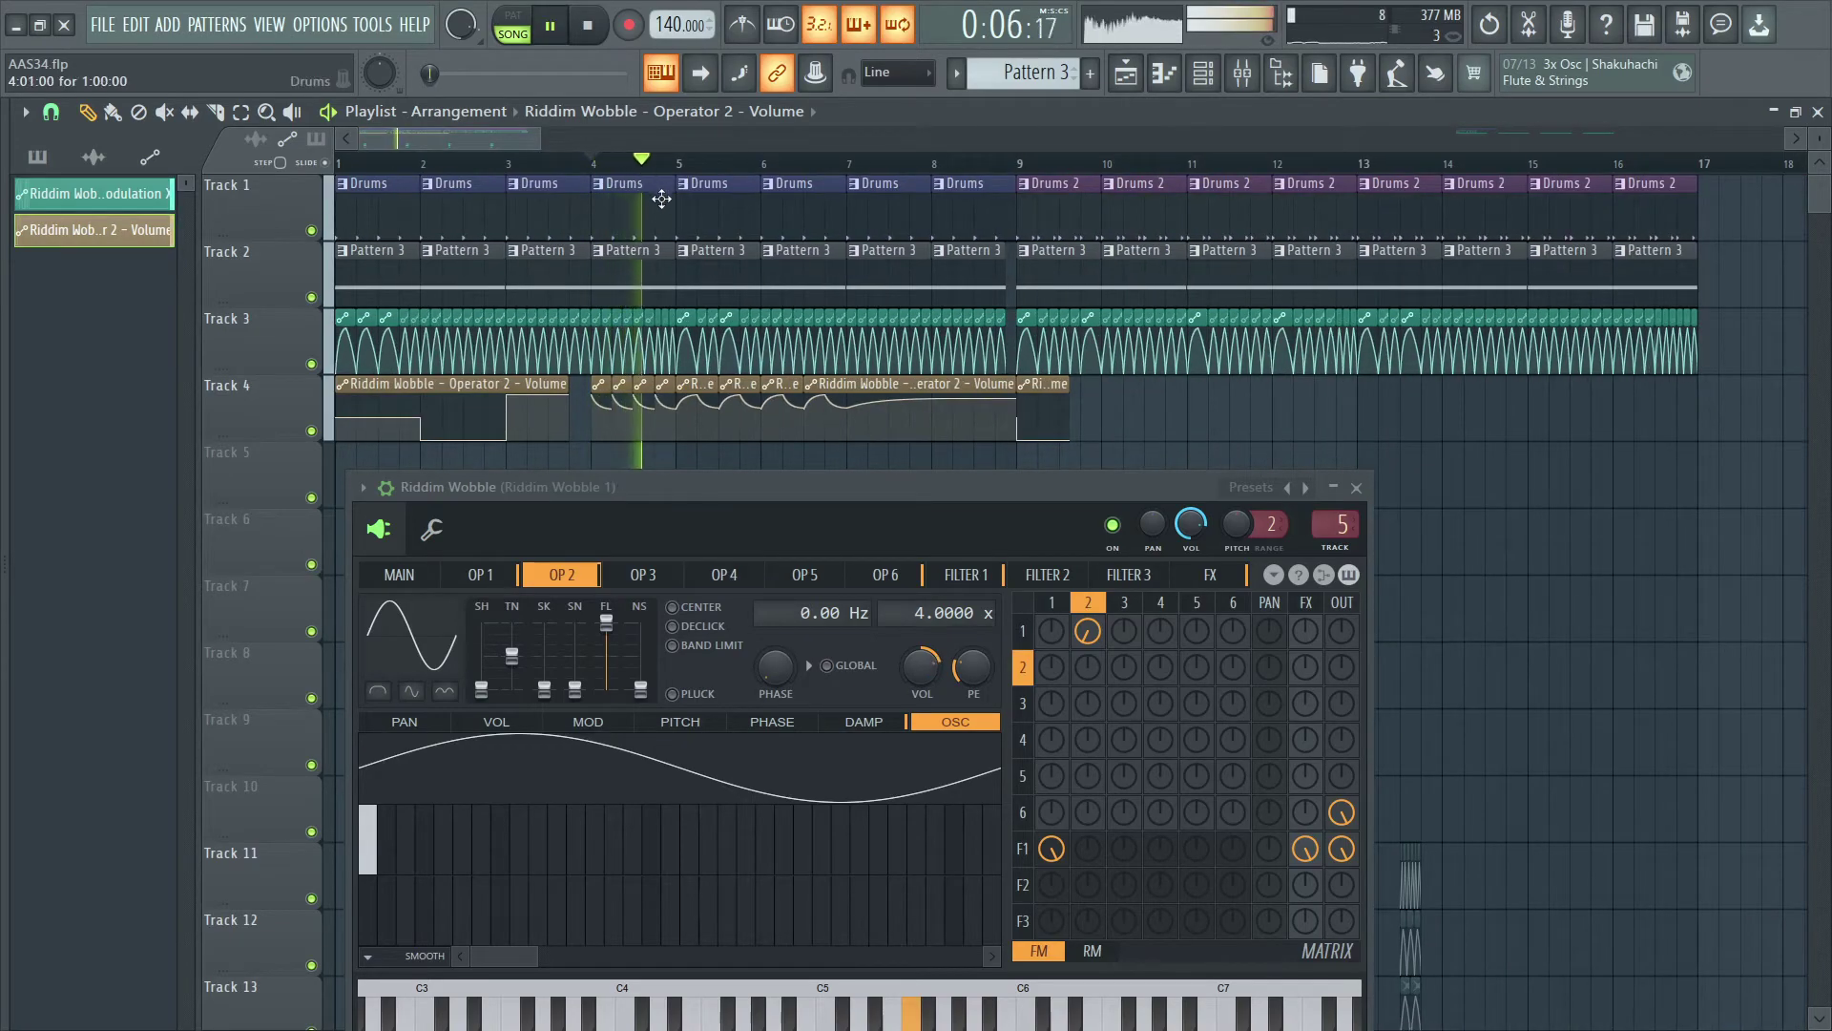
Step: Extend the Track 4 volume clip at bar 9 past bar 13 and slip its content to the flat high section
{"action": "left_click_drag", "start_coordinate": [1071, 381], "coordinate": [986, 411]}
{"action": "key", "text": "s"}
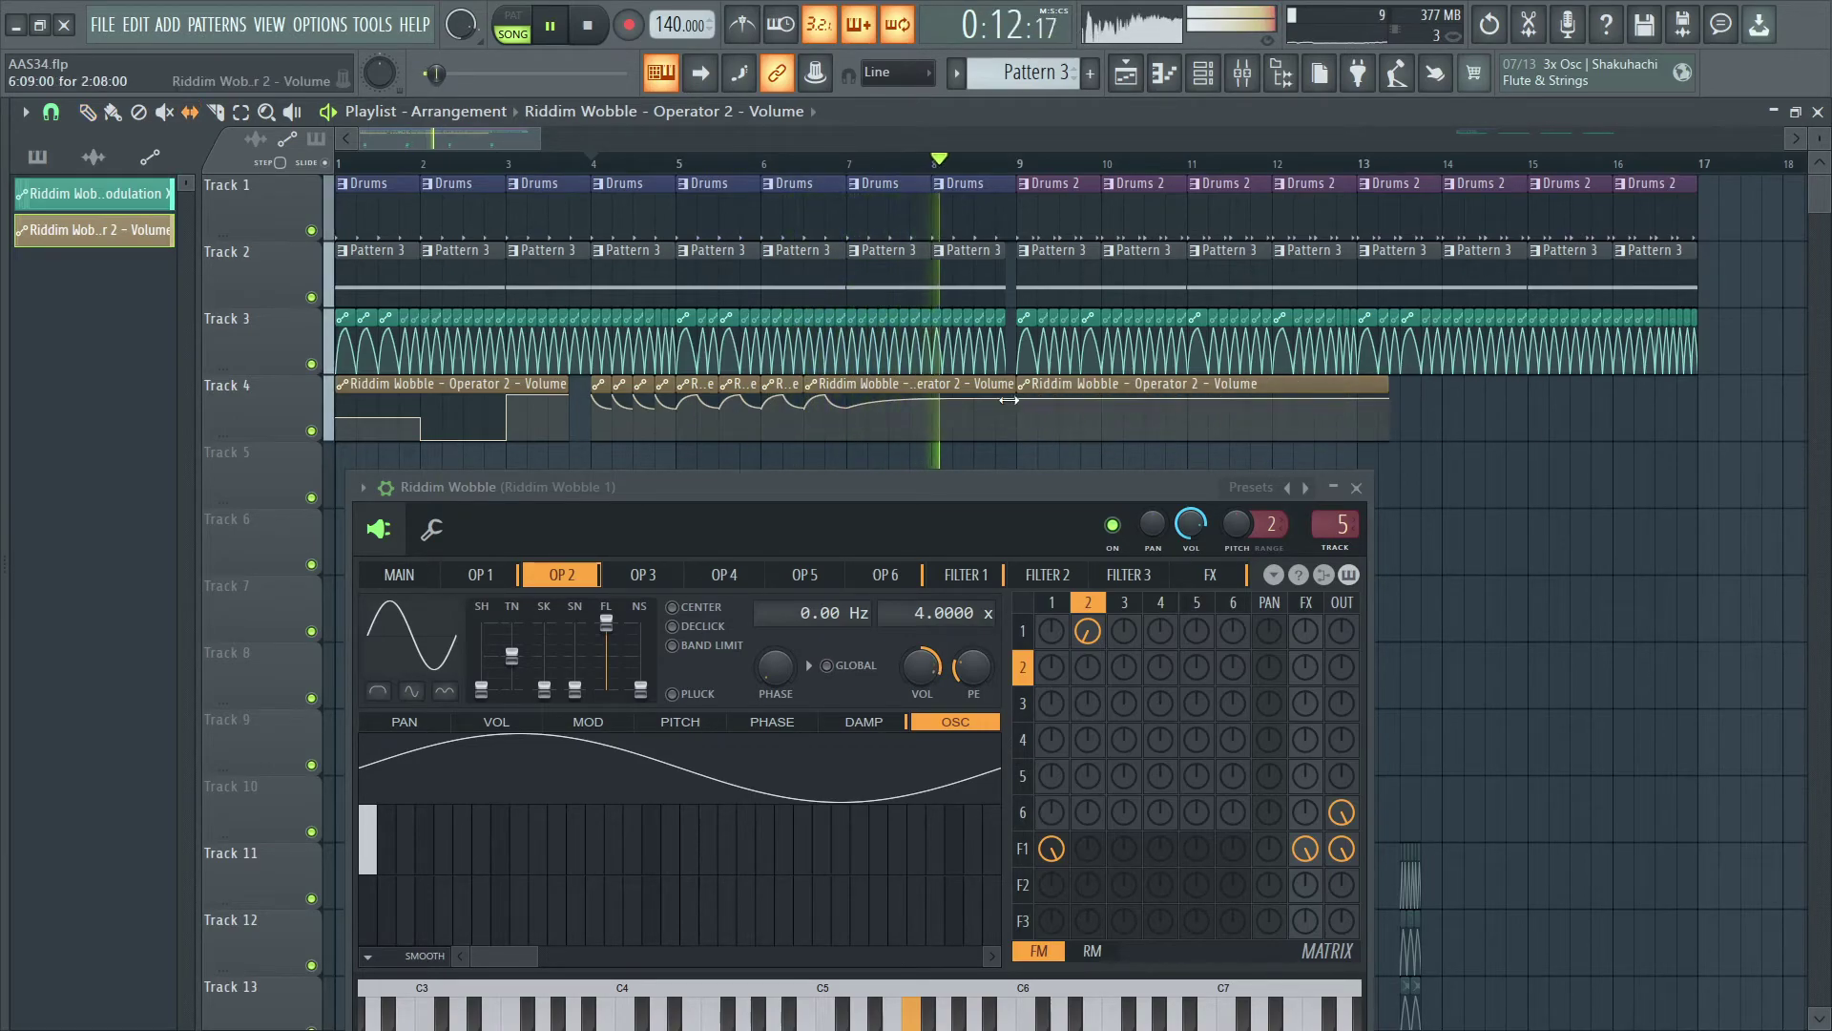
{"action": "scroll", "coordinate": [1077, 135], "scroll_direction": "up", "scroll_amount": 3}
{"action": "key", "text": "space"}
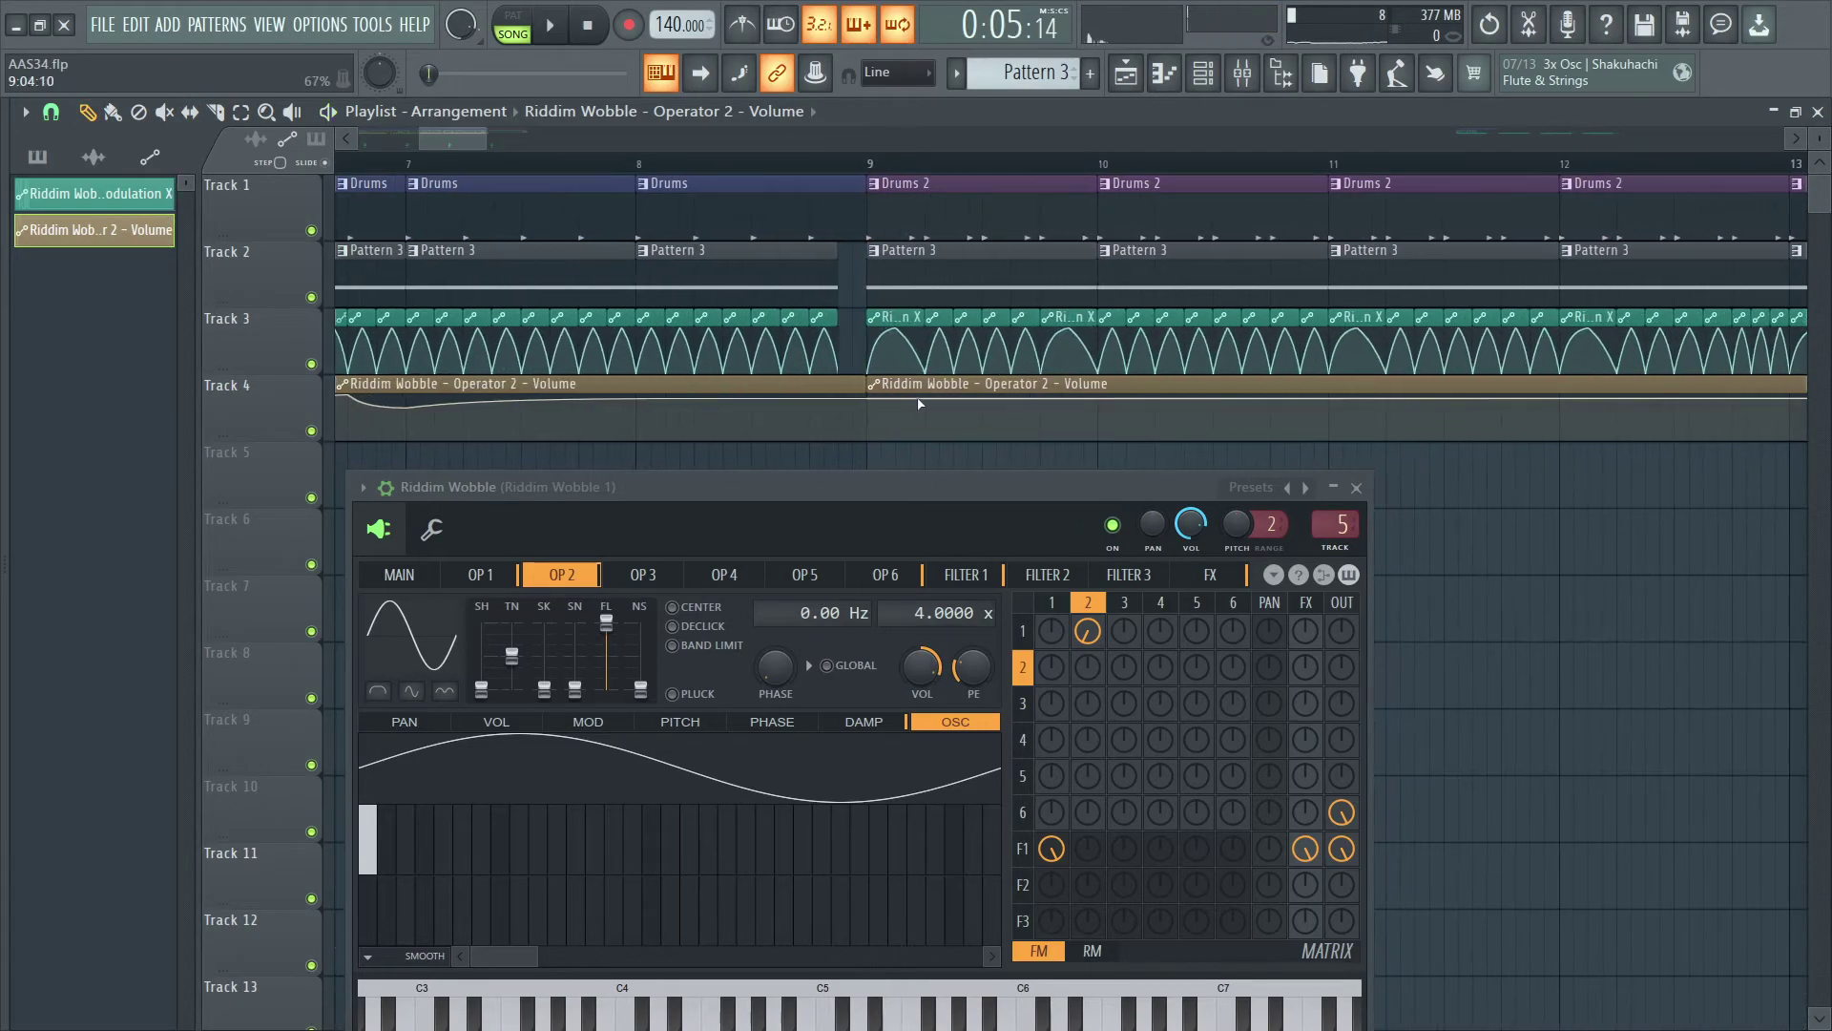
Step: Add points to the volume automation at beats 2, 3 and 4 of bar 9, alternating dip, peak and dip, and play it
{"action": "right_click", "coordinate": [928, 408]}
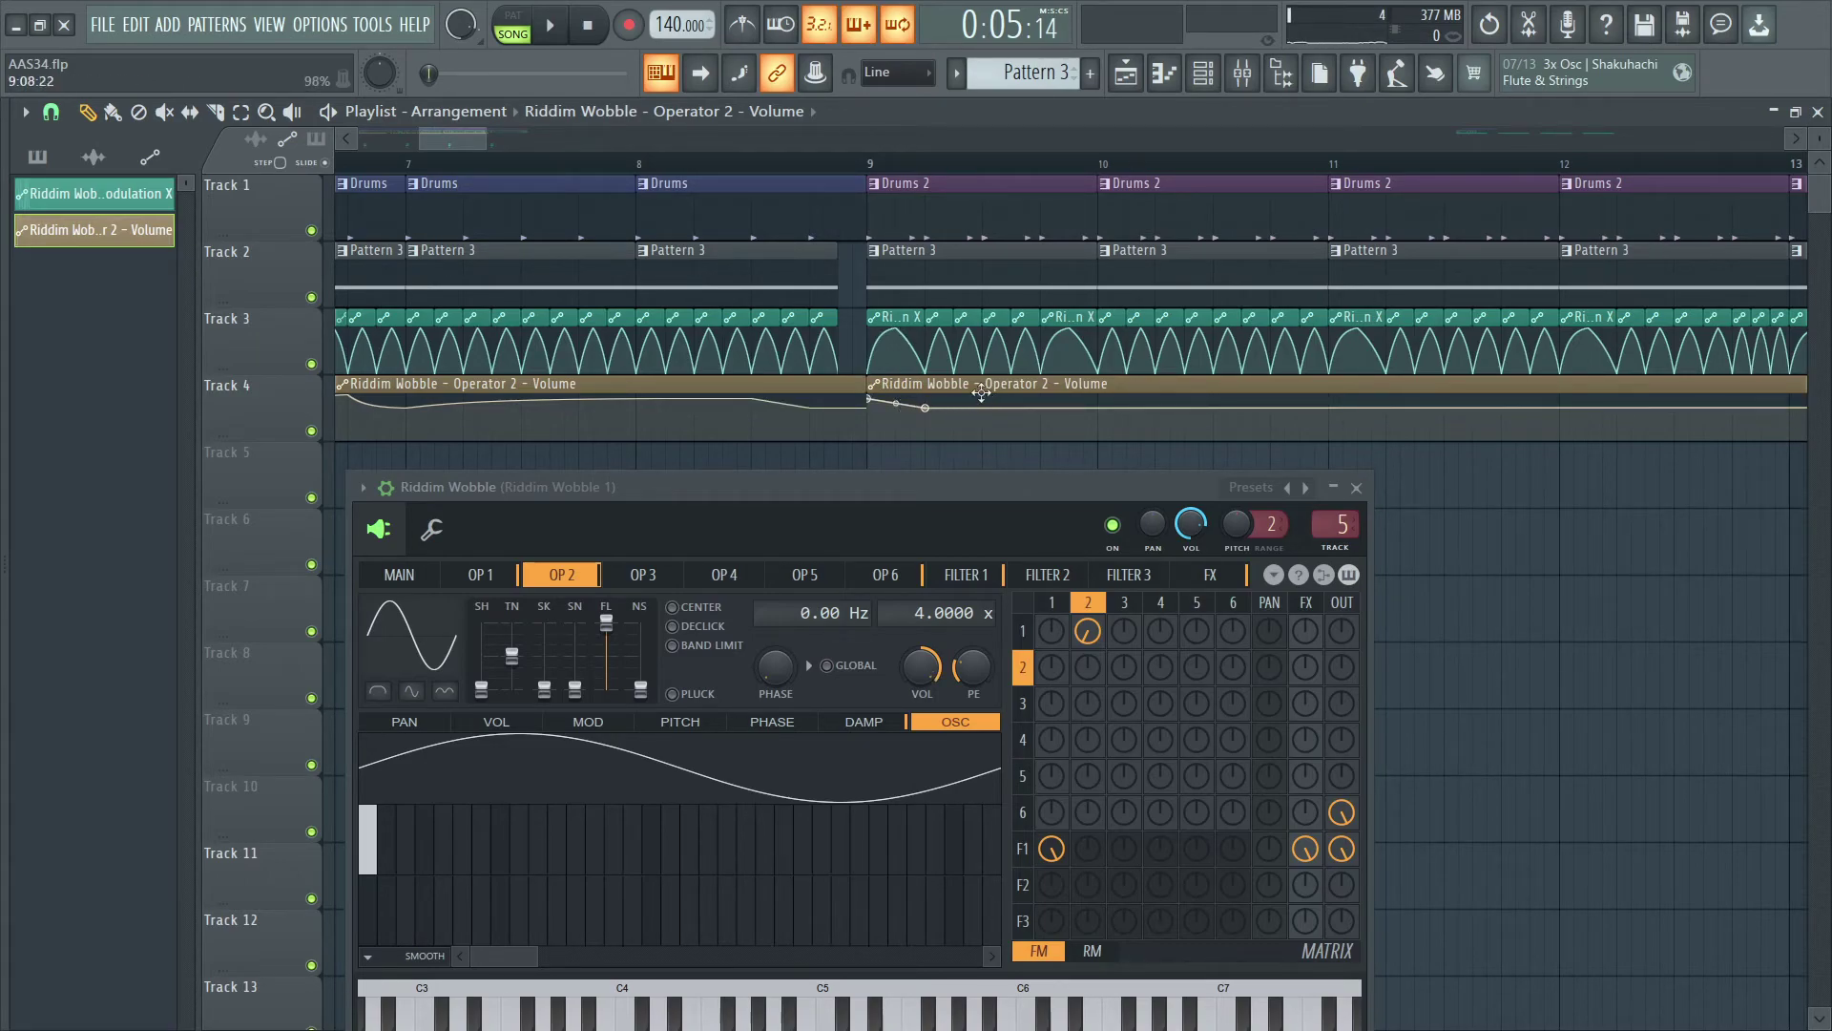
{"action": "scroll", "coordinate": [1018, 135], "scroll_direction": "up", "scroll_amount": 2}
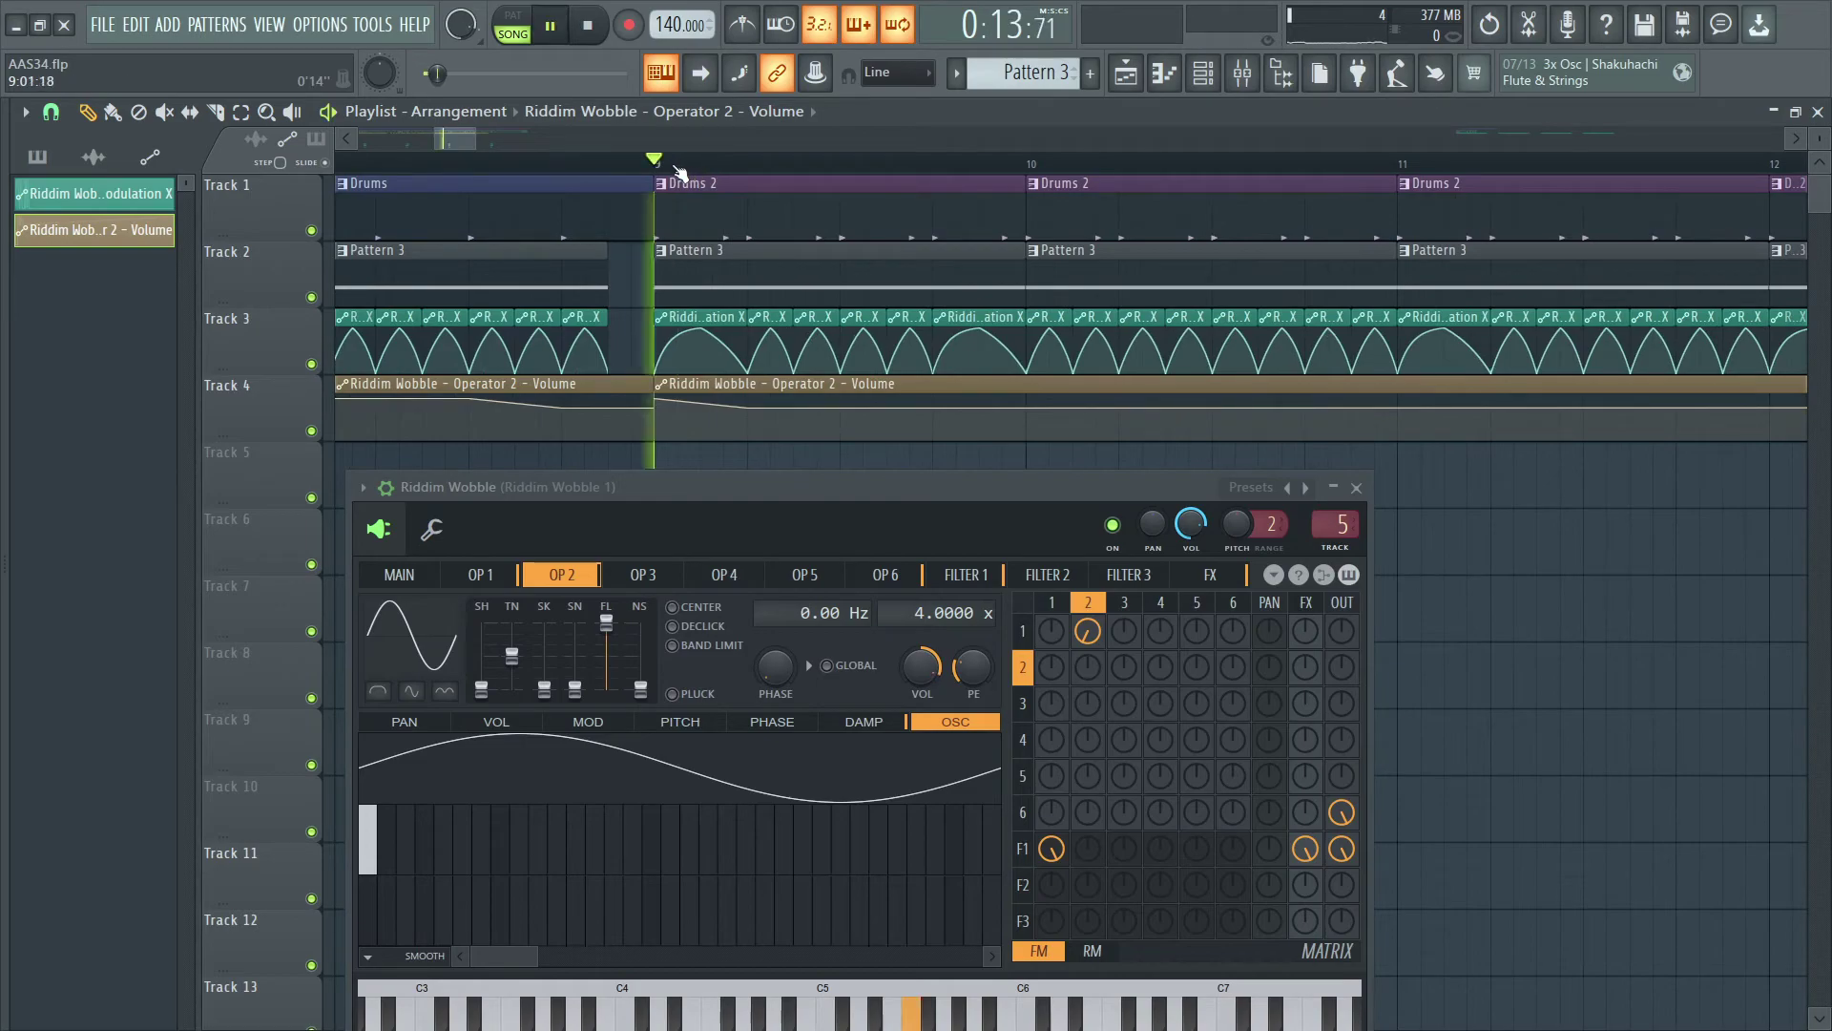
{"action": "key", "text": "space"}
{"action": "key", "text": "space"}
{"action": "key", "text": "space"}
{"action": "right_click", "coordinate": [844, 397]}
{"action": "key", "text": "space"}
{"action": "key", "text": "space"}
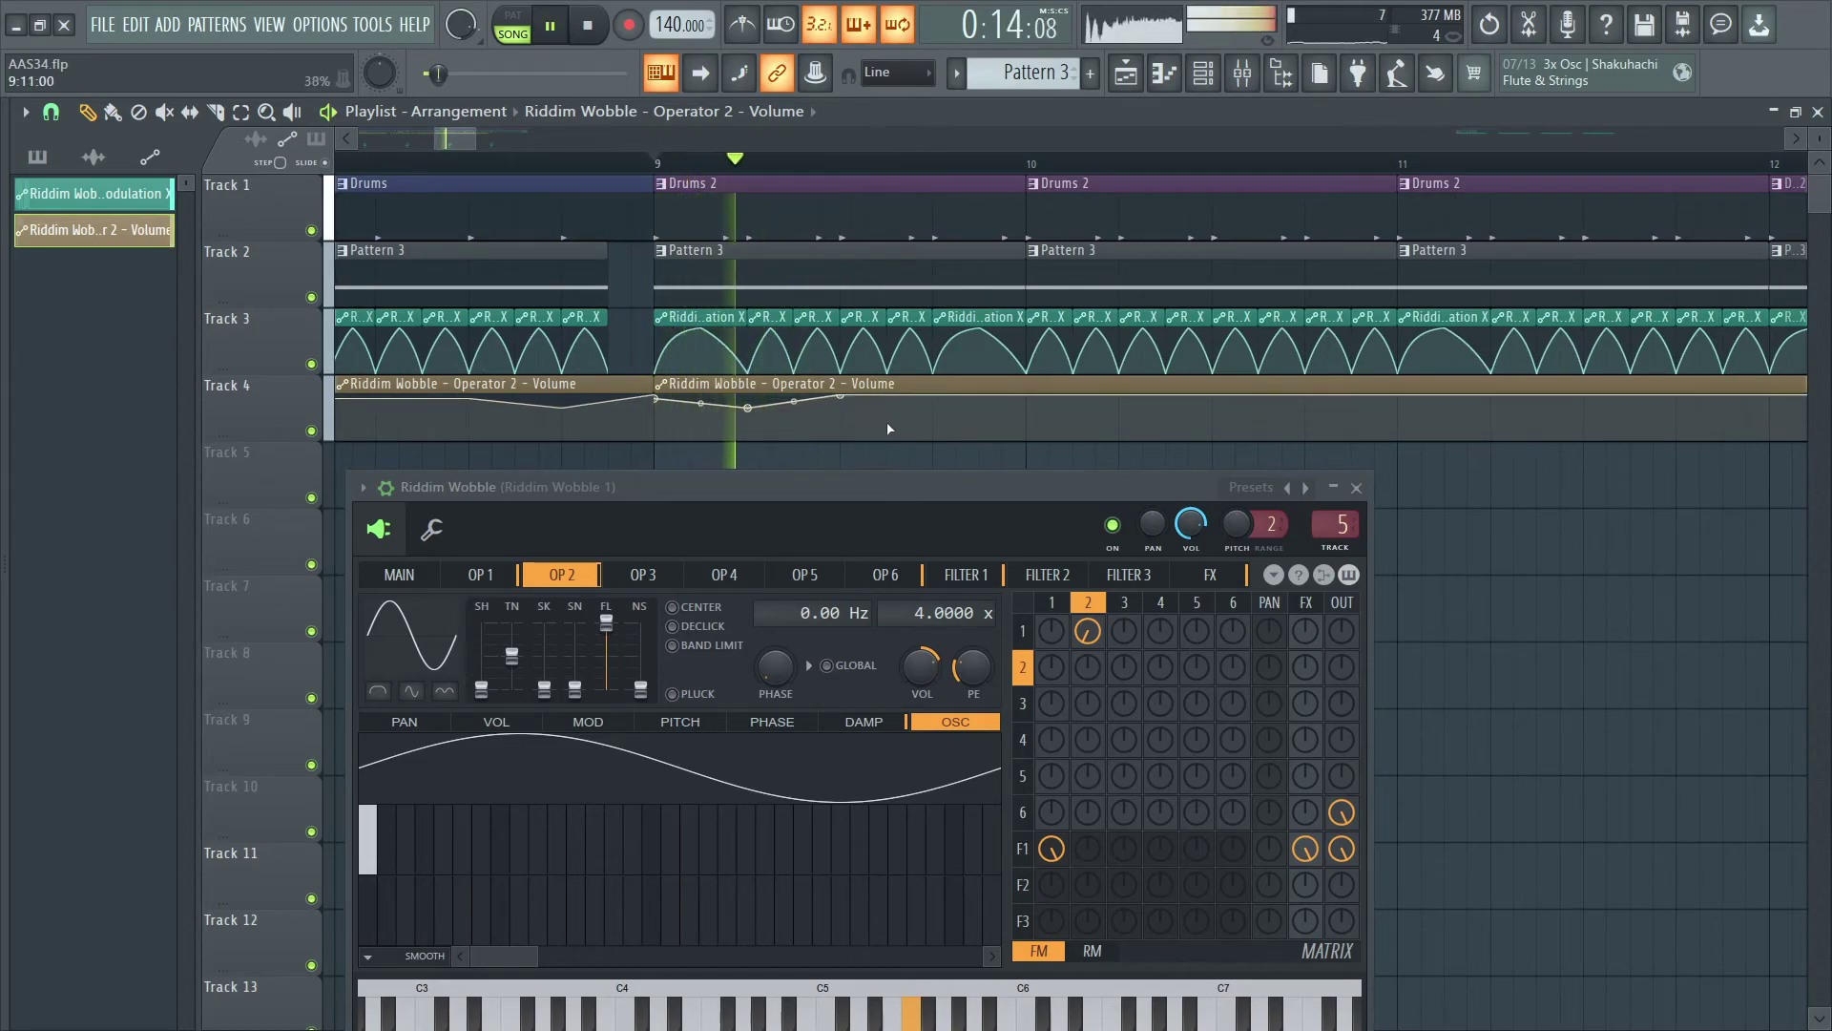
{"action": "key", "text": "space"}
{"action": "key", "text": "space"}
{"action": "right_click", "coordinate": [941, 405]}
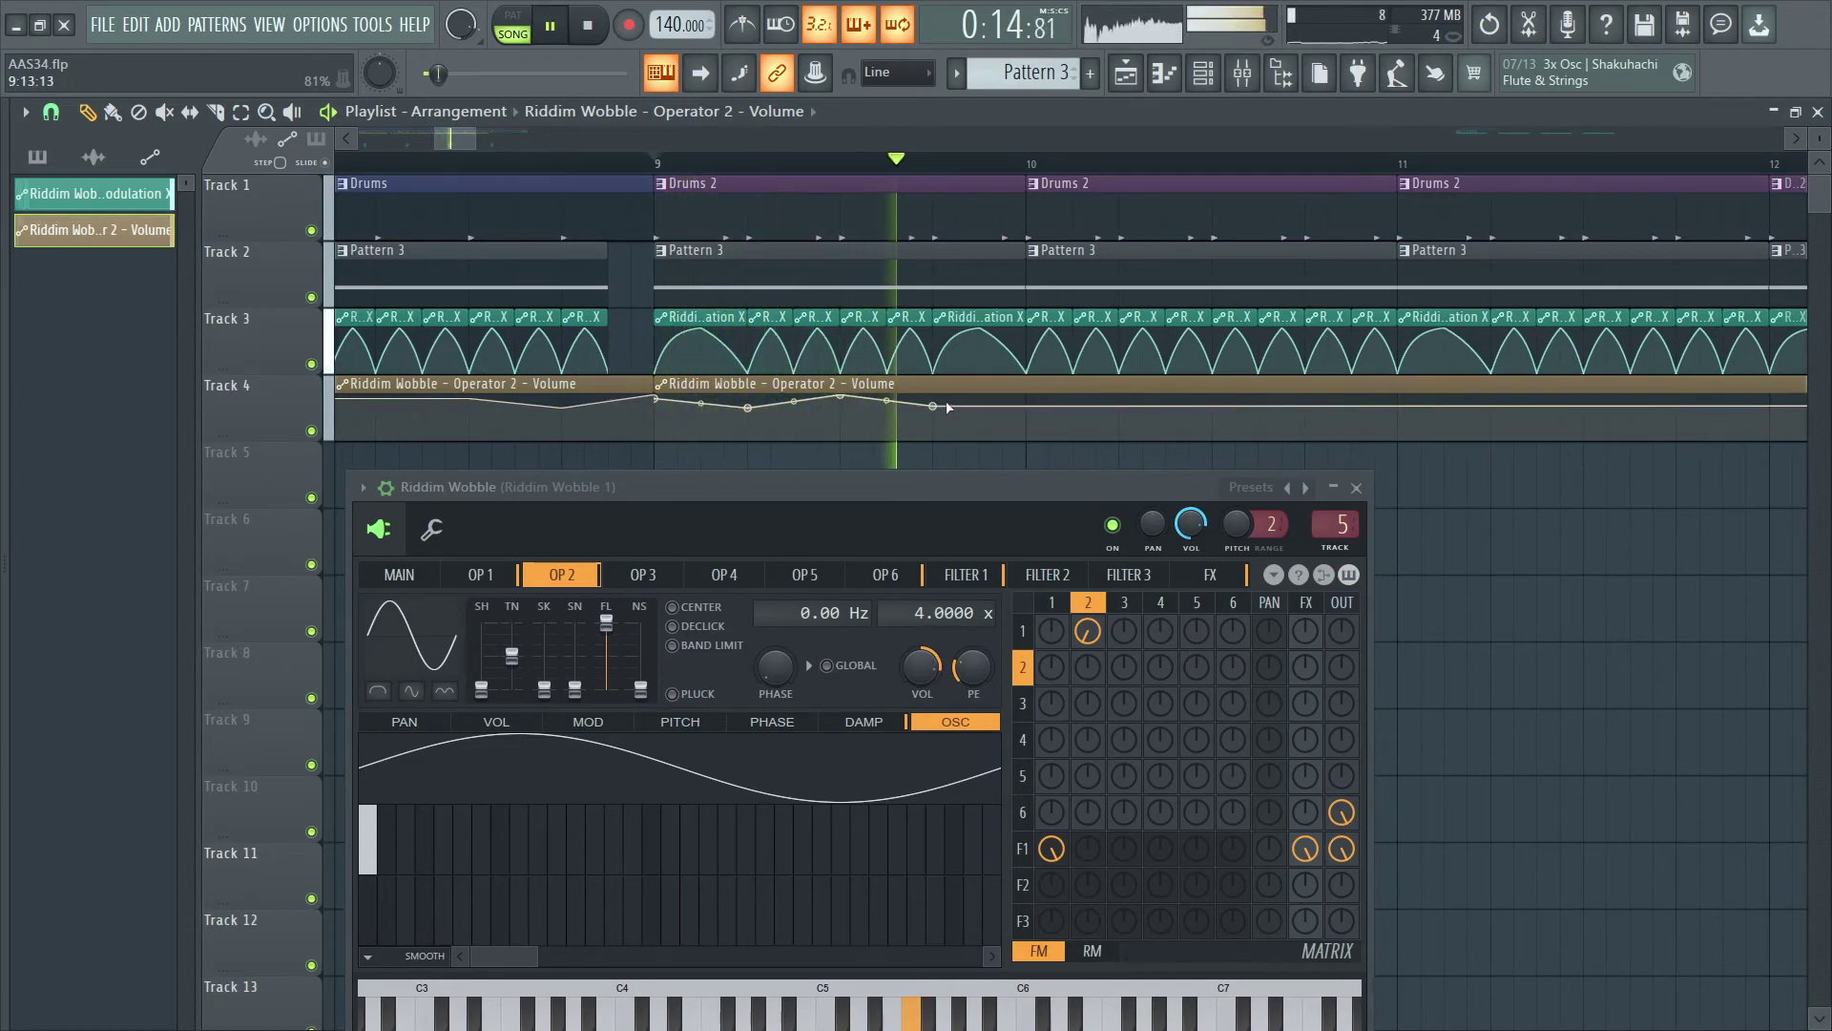
{"action": "key", "text": "space"}
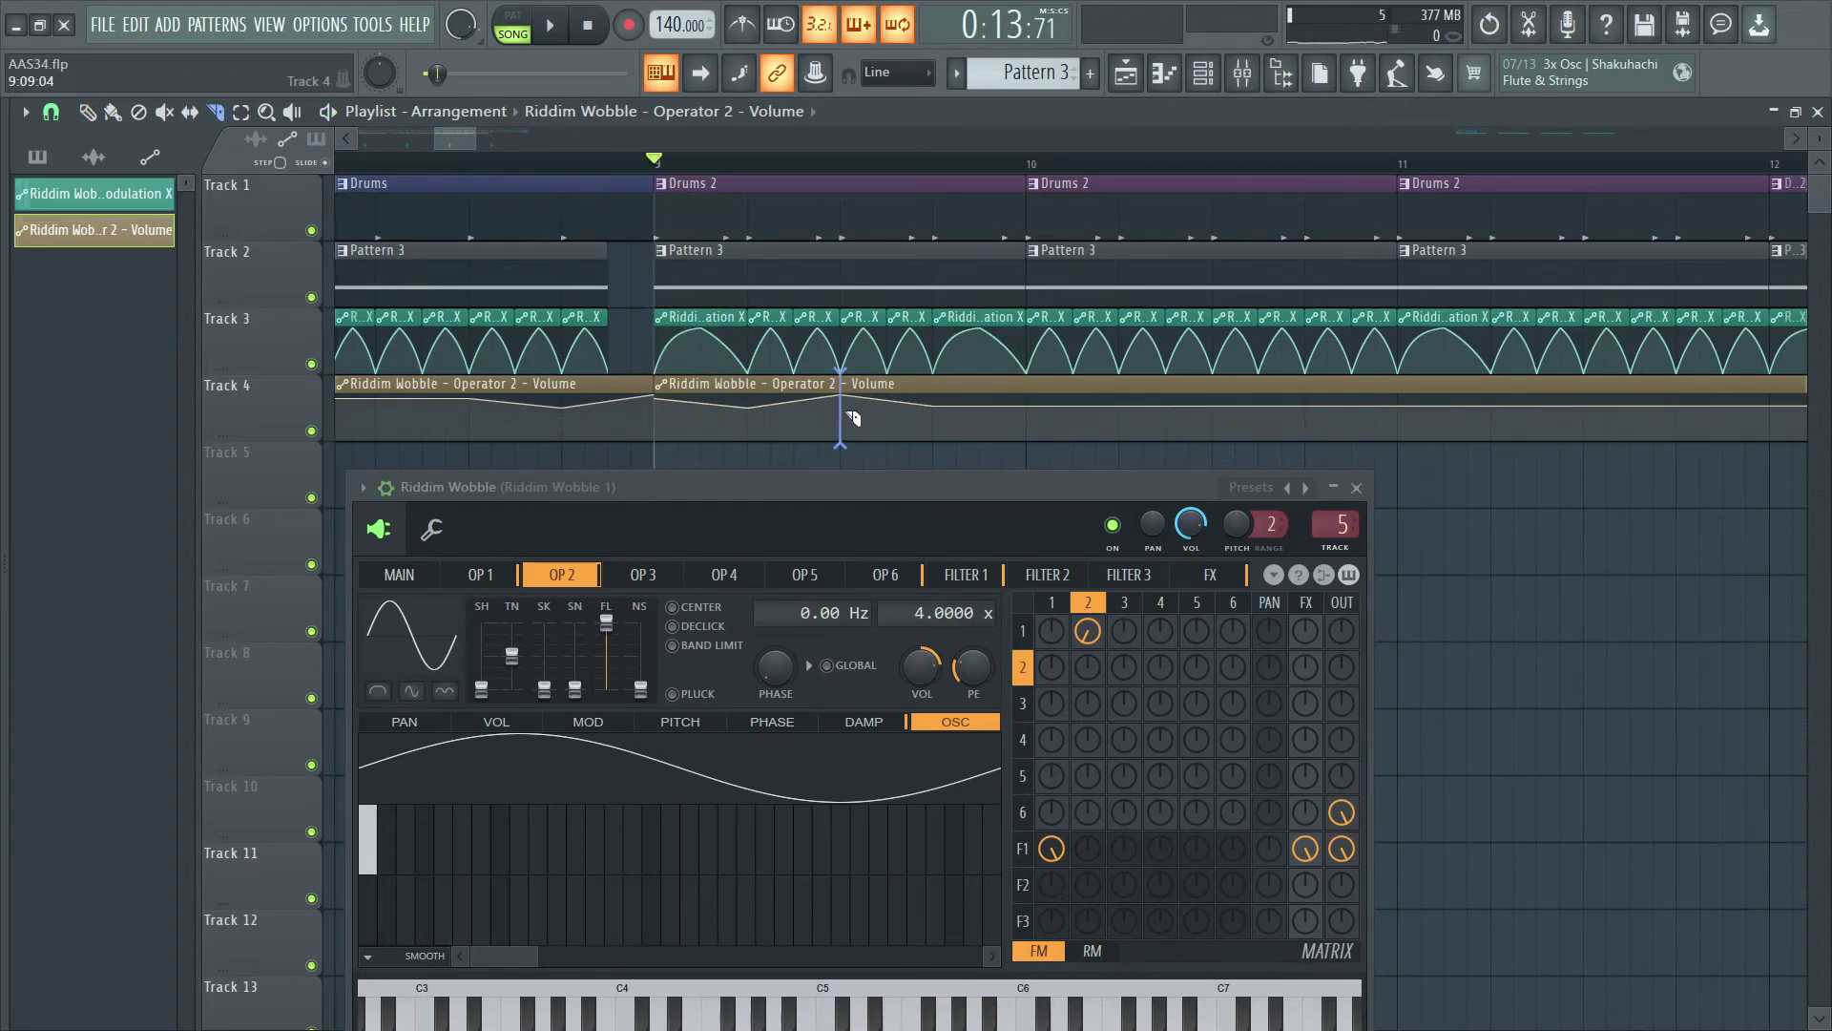
Step: Slice the bar 9 volume clip after half a bar, paint half-bar copies to the middle of bar 12, and play them
{"action": "key", "text": "p"}
{"action": "right_click", "coordinate": [977, 400]}
{"action": "left_click", "coordinate": [817, 400]}
{"action": "left_click_drag", "start_coordinate": [859, 404], "coordinate": [1802, 411]}
{"action": "key", "text": "space"}
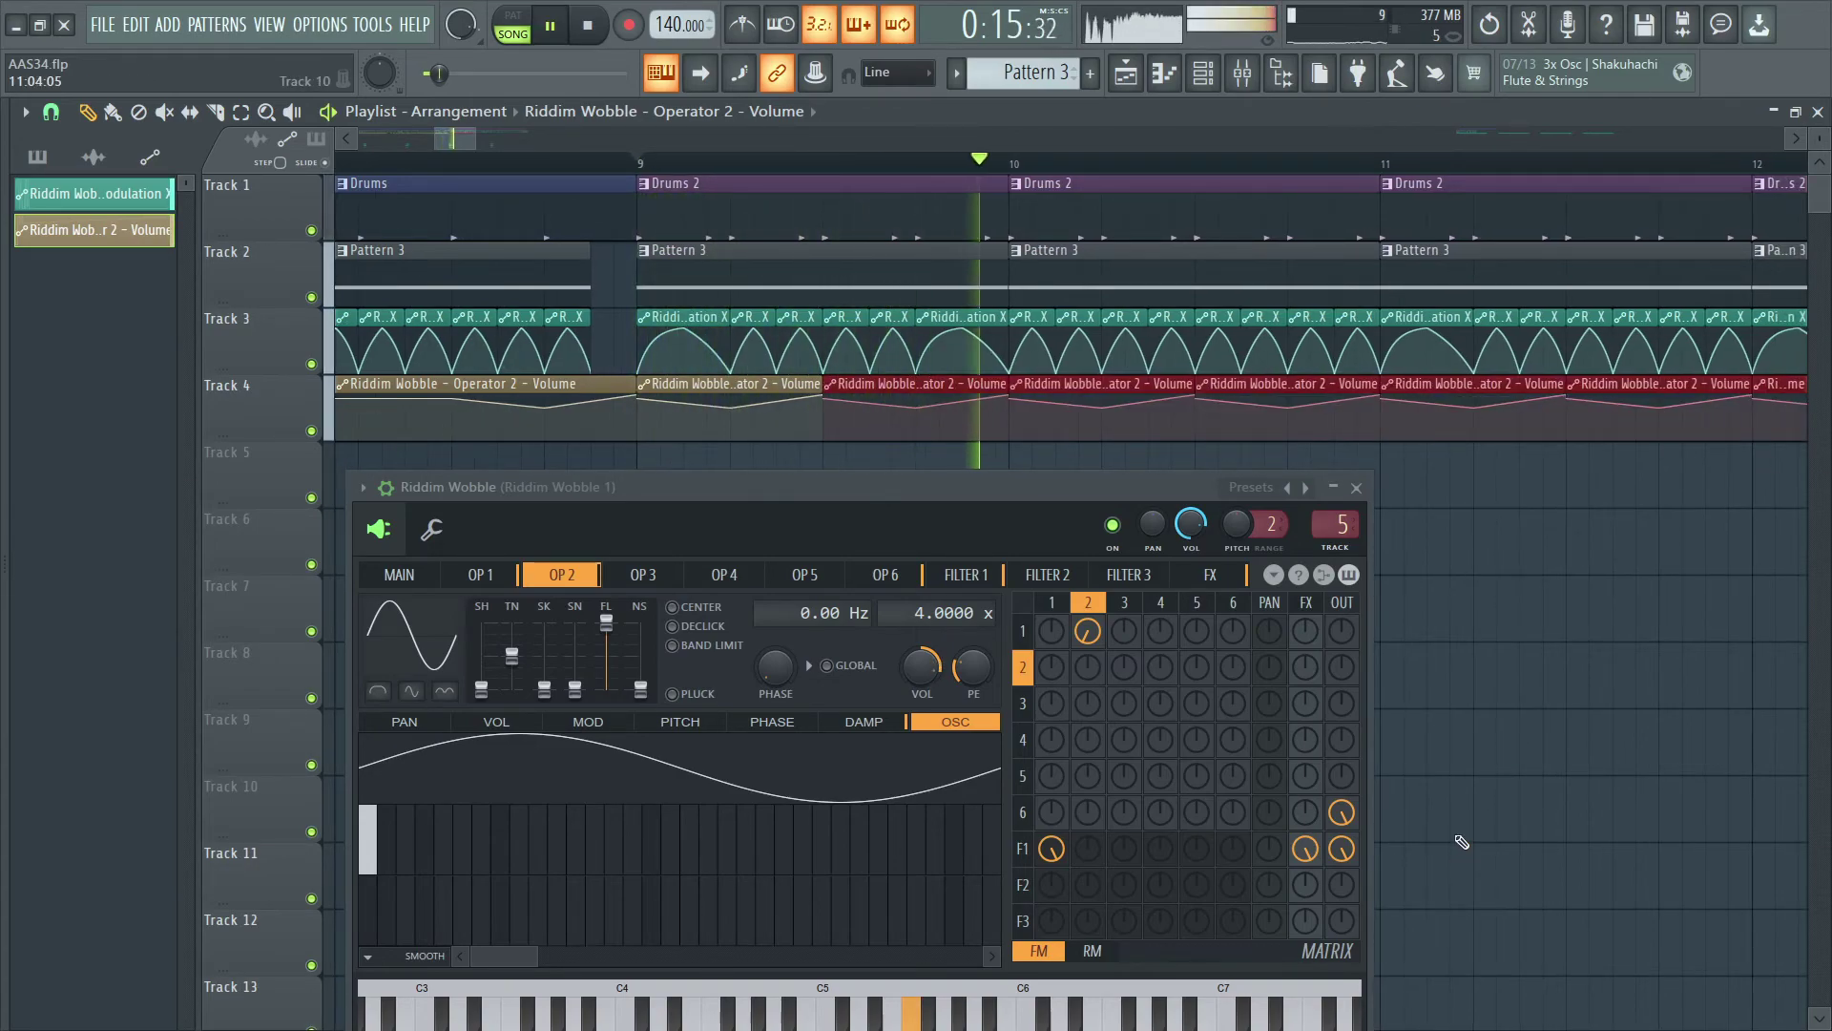
{"action": "scroll", "coordinate": [1148, 134], "scroll_direction": "down", "scroll_amount": 3}
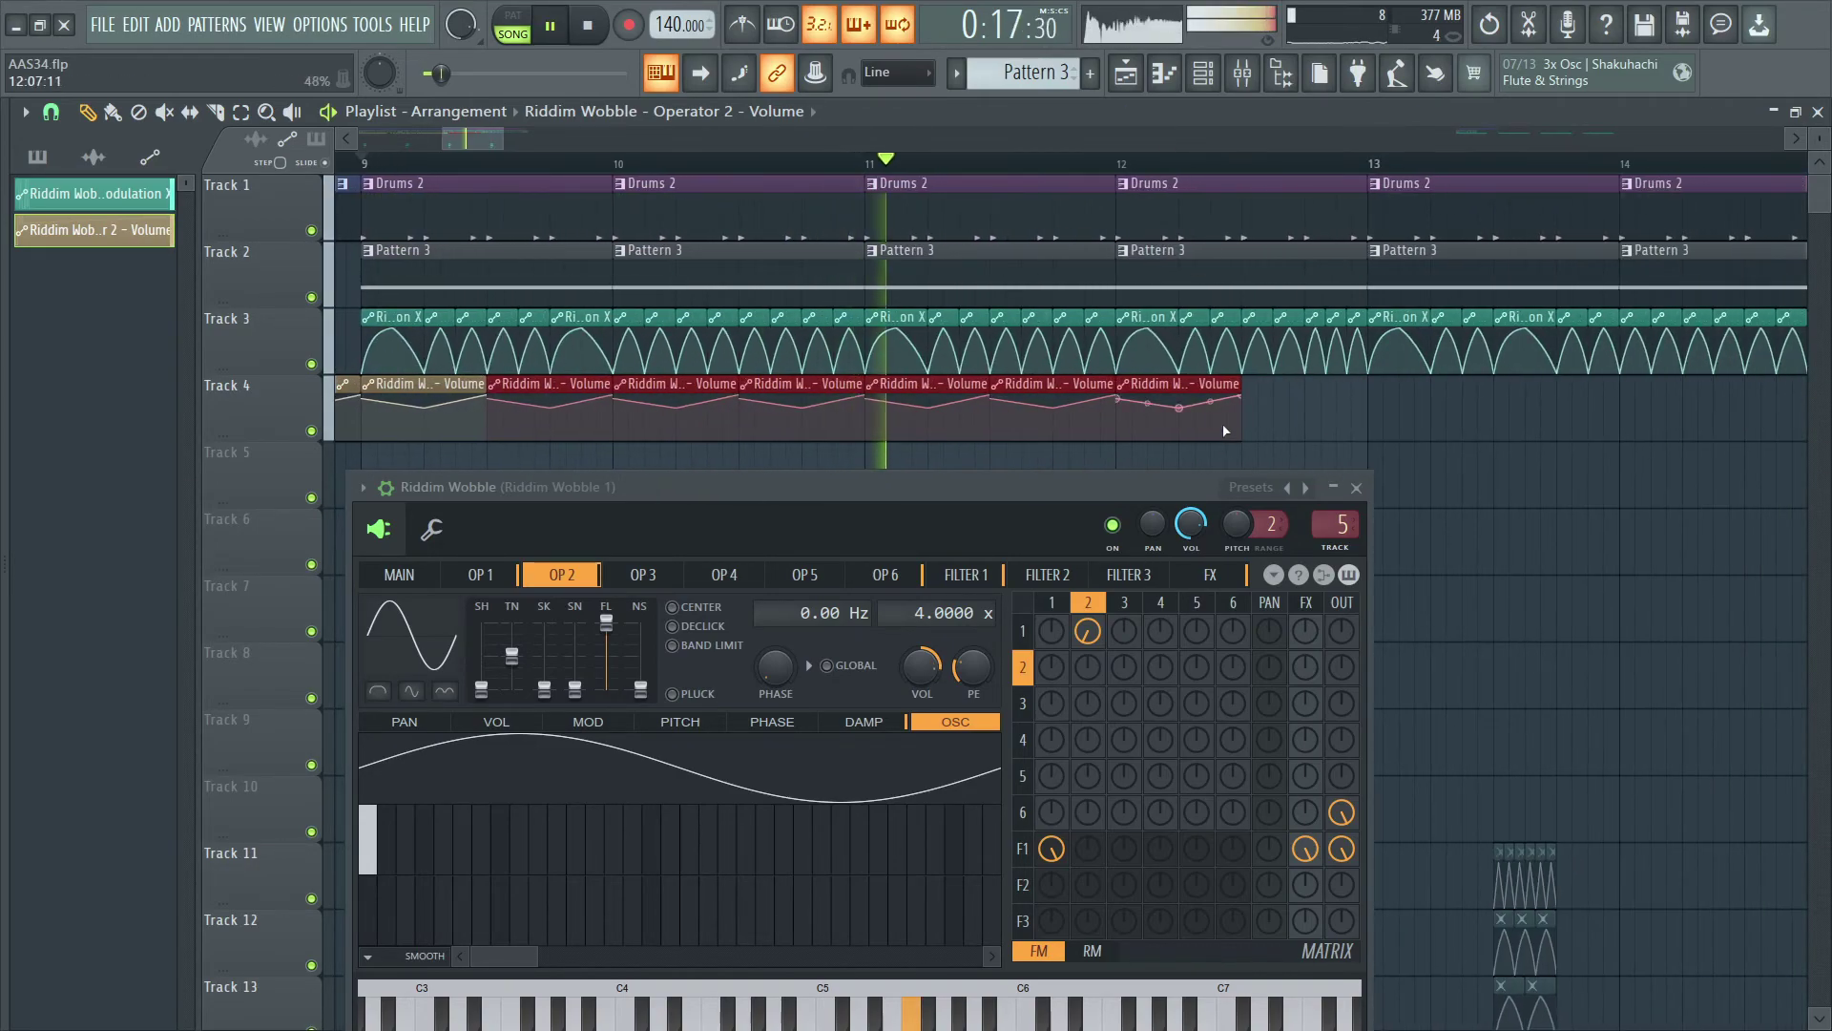
{"action": "key", "text": "space"}
Step: Slip the content of the half-bar volume clips from bar 9 so each one rises and falls, and play them
{"action": "key", "text": "ctrl+d"}
{"action": "left_click_drag", "start_coordinate": [439, 418], "coordinate": [1126, 426]}
{"action": "key", "text": "s"}
{"action": "key", "text": "space"}
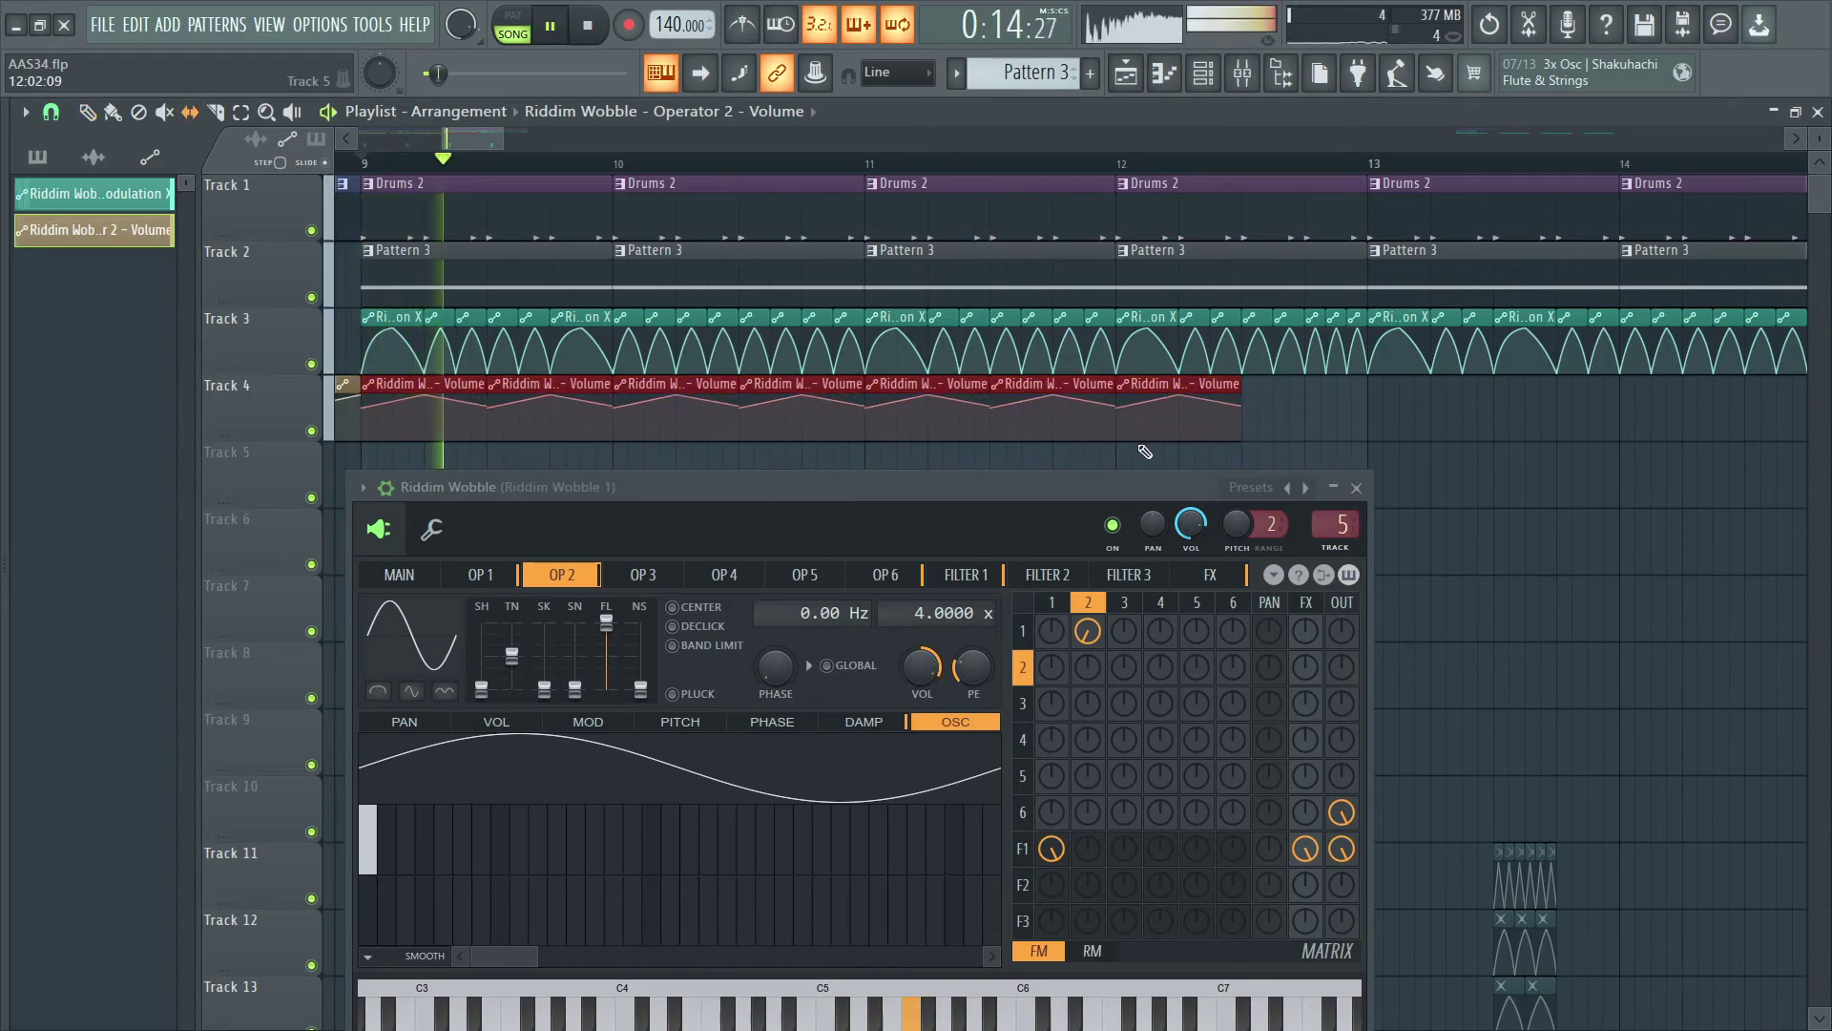
{"action": "left_click", "coordinate": [905, 462], "text": "ctrl"}
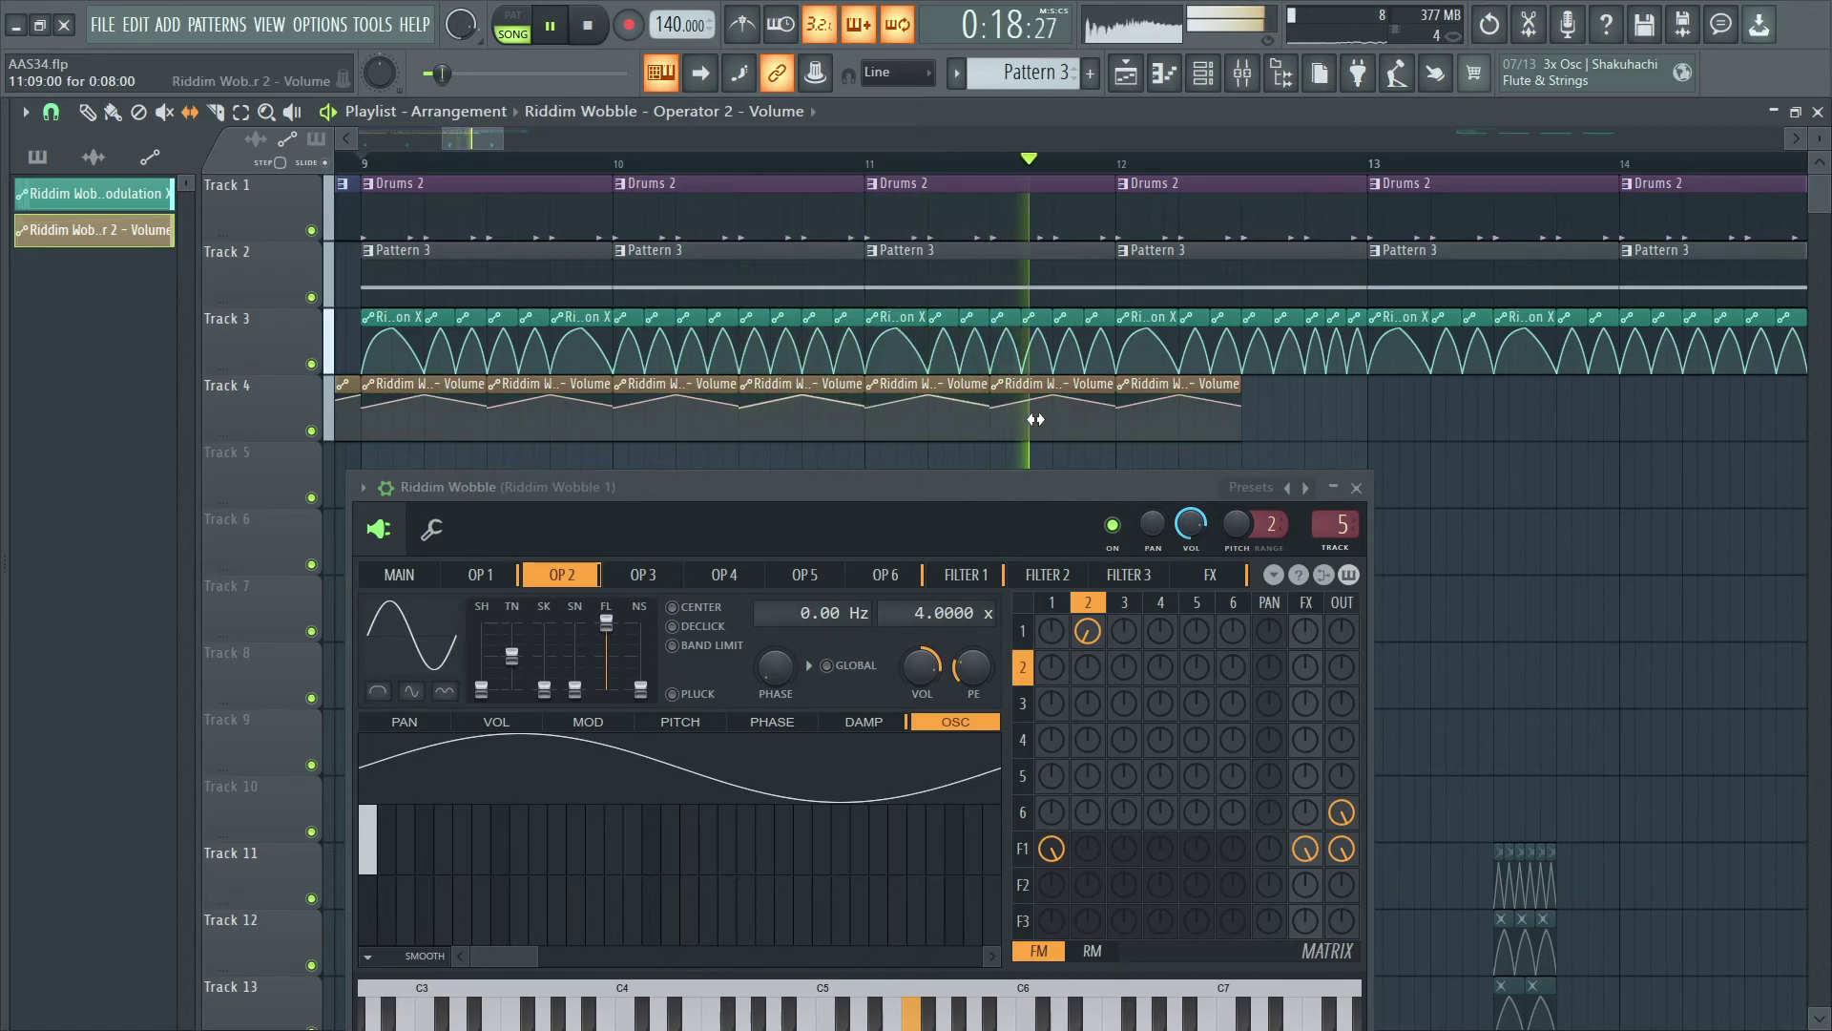
Step: Bend the lines between the automation points into rounded humps in the half-bar volume clips, and play from bar 9
{"action": "key", "text": "space"}
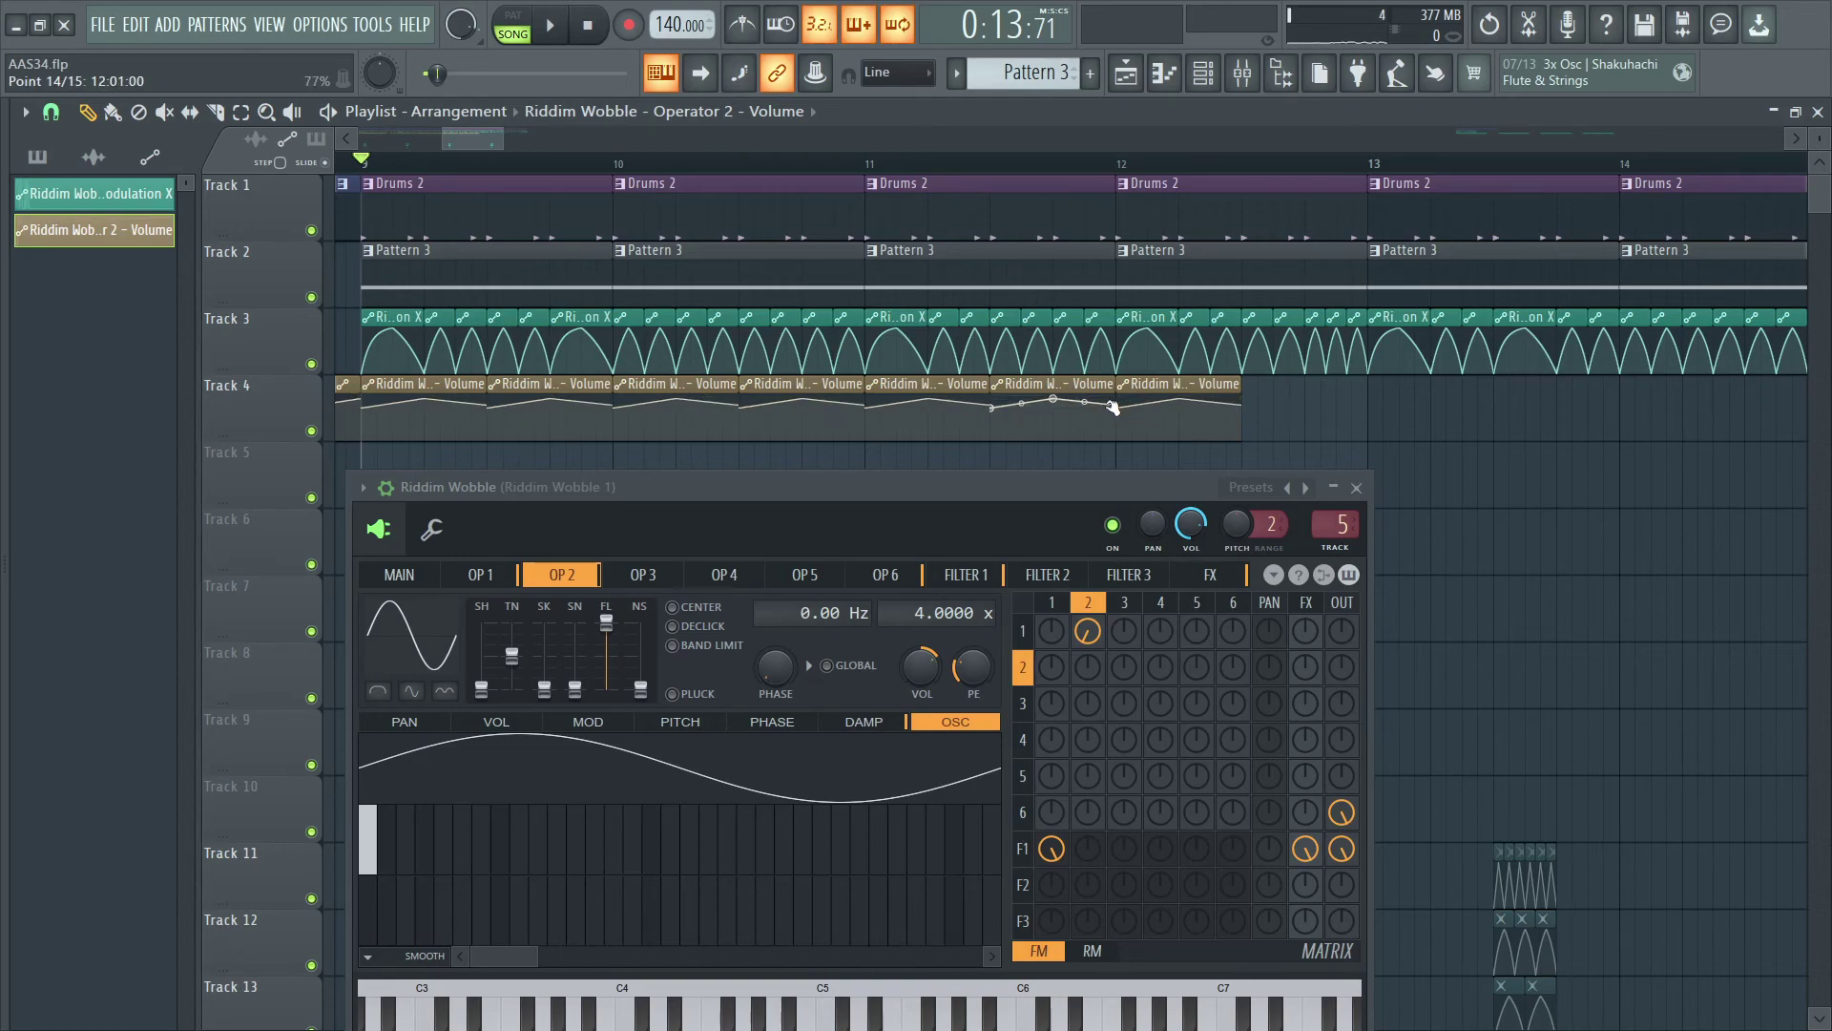
{"action": "key", "text": "space"}
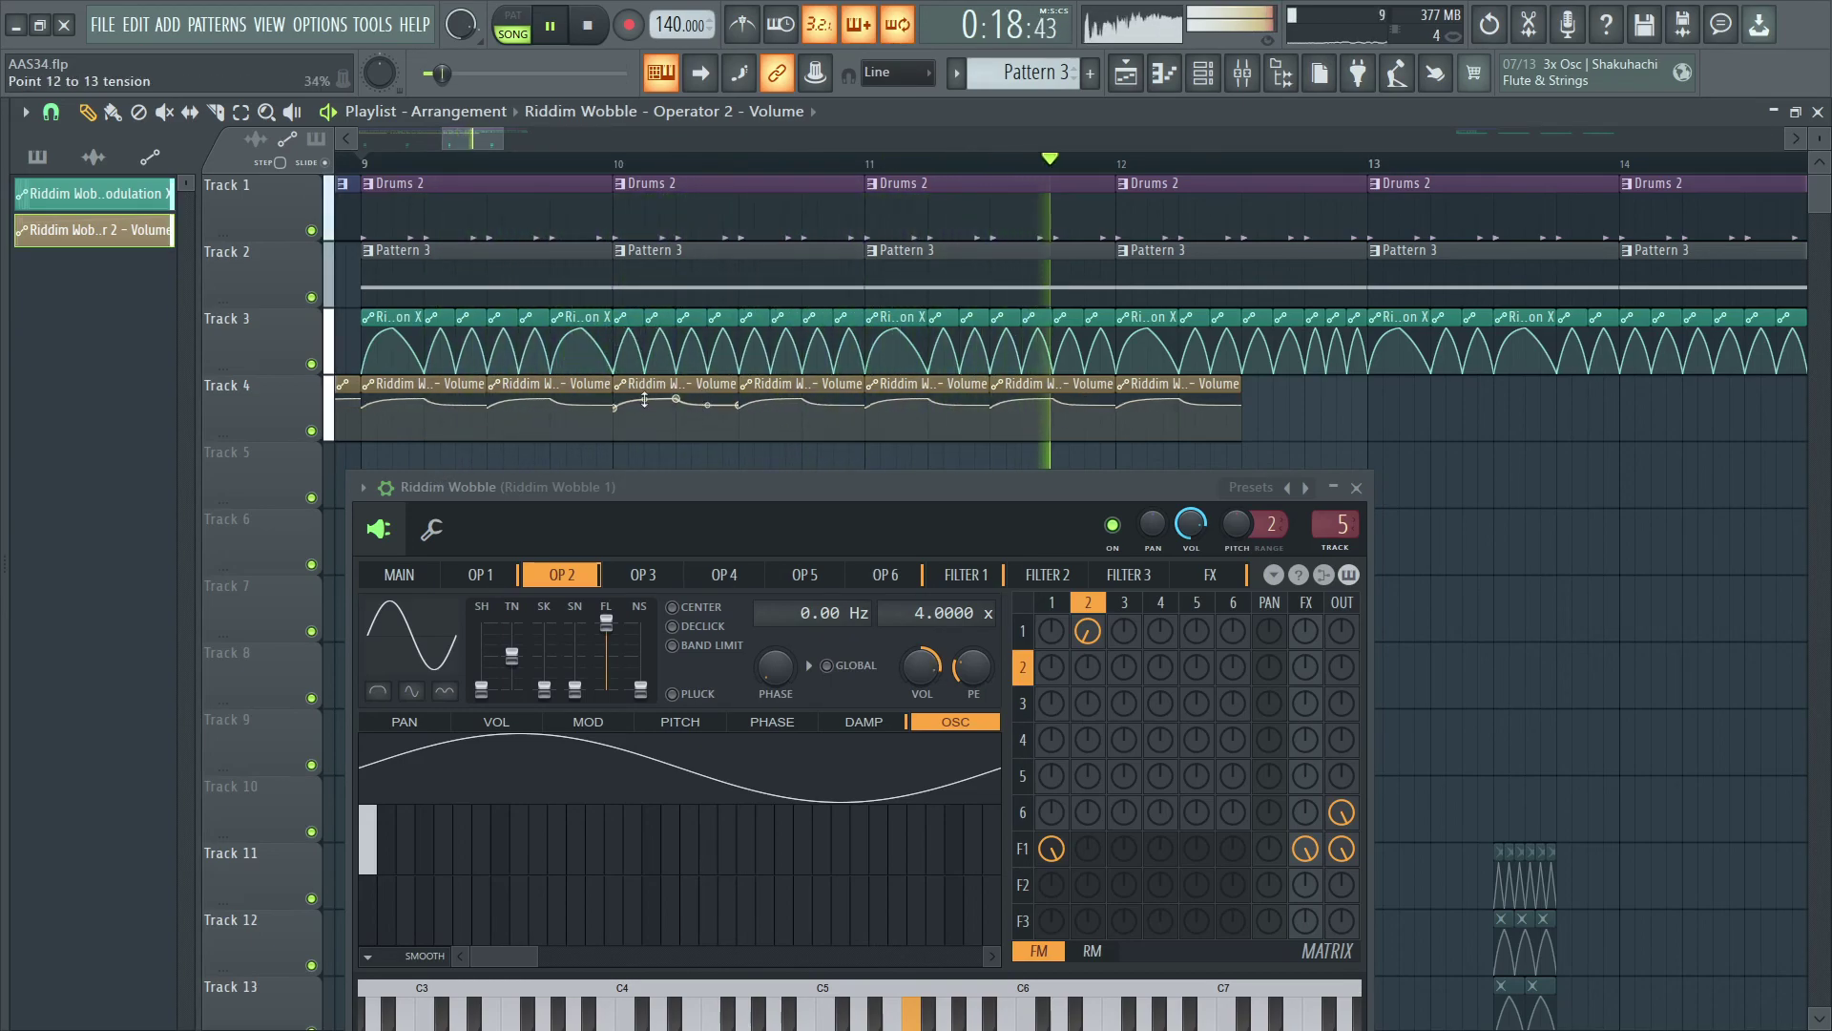
{"action": "key", "text": "space"}
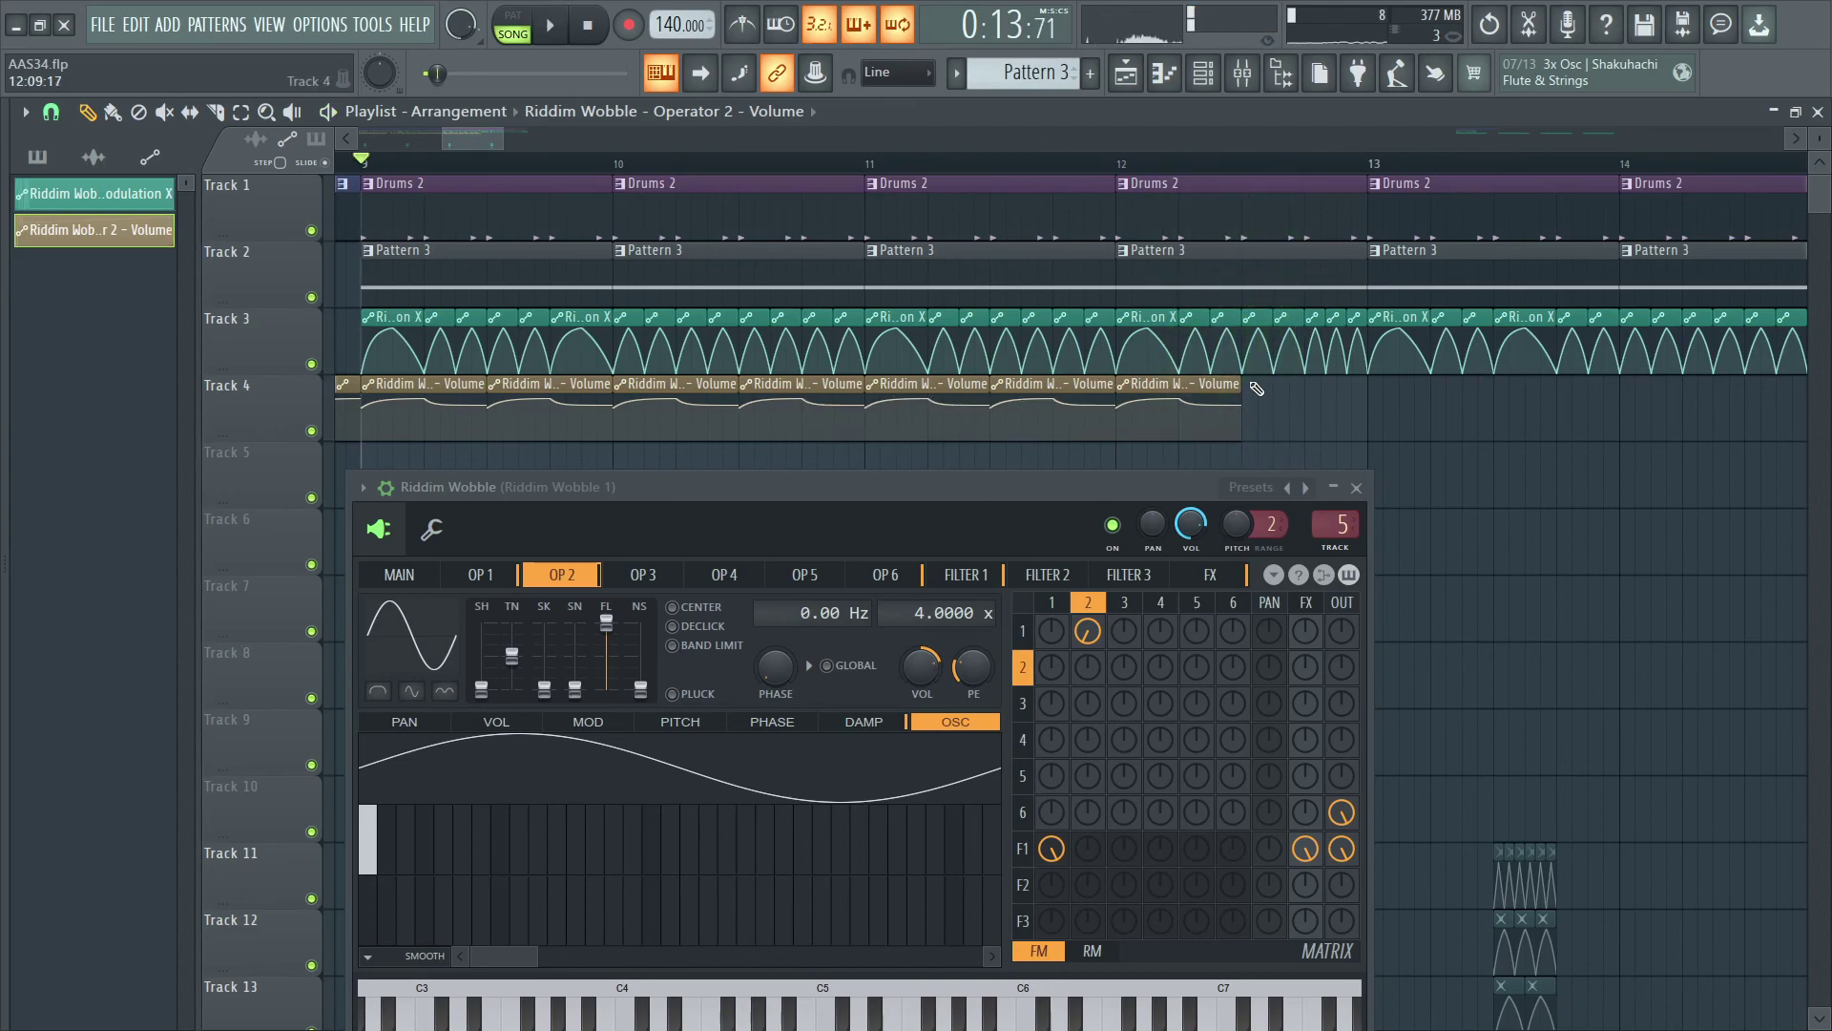
Step: Look through the operator 3, filter 3 and FX pages of Riddim Wobble and return to the main settings
{"action": "scroll", "coordinate": [1048, 107], "scroll_direction": "down", "scroll_amount": 6}
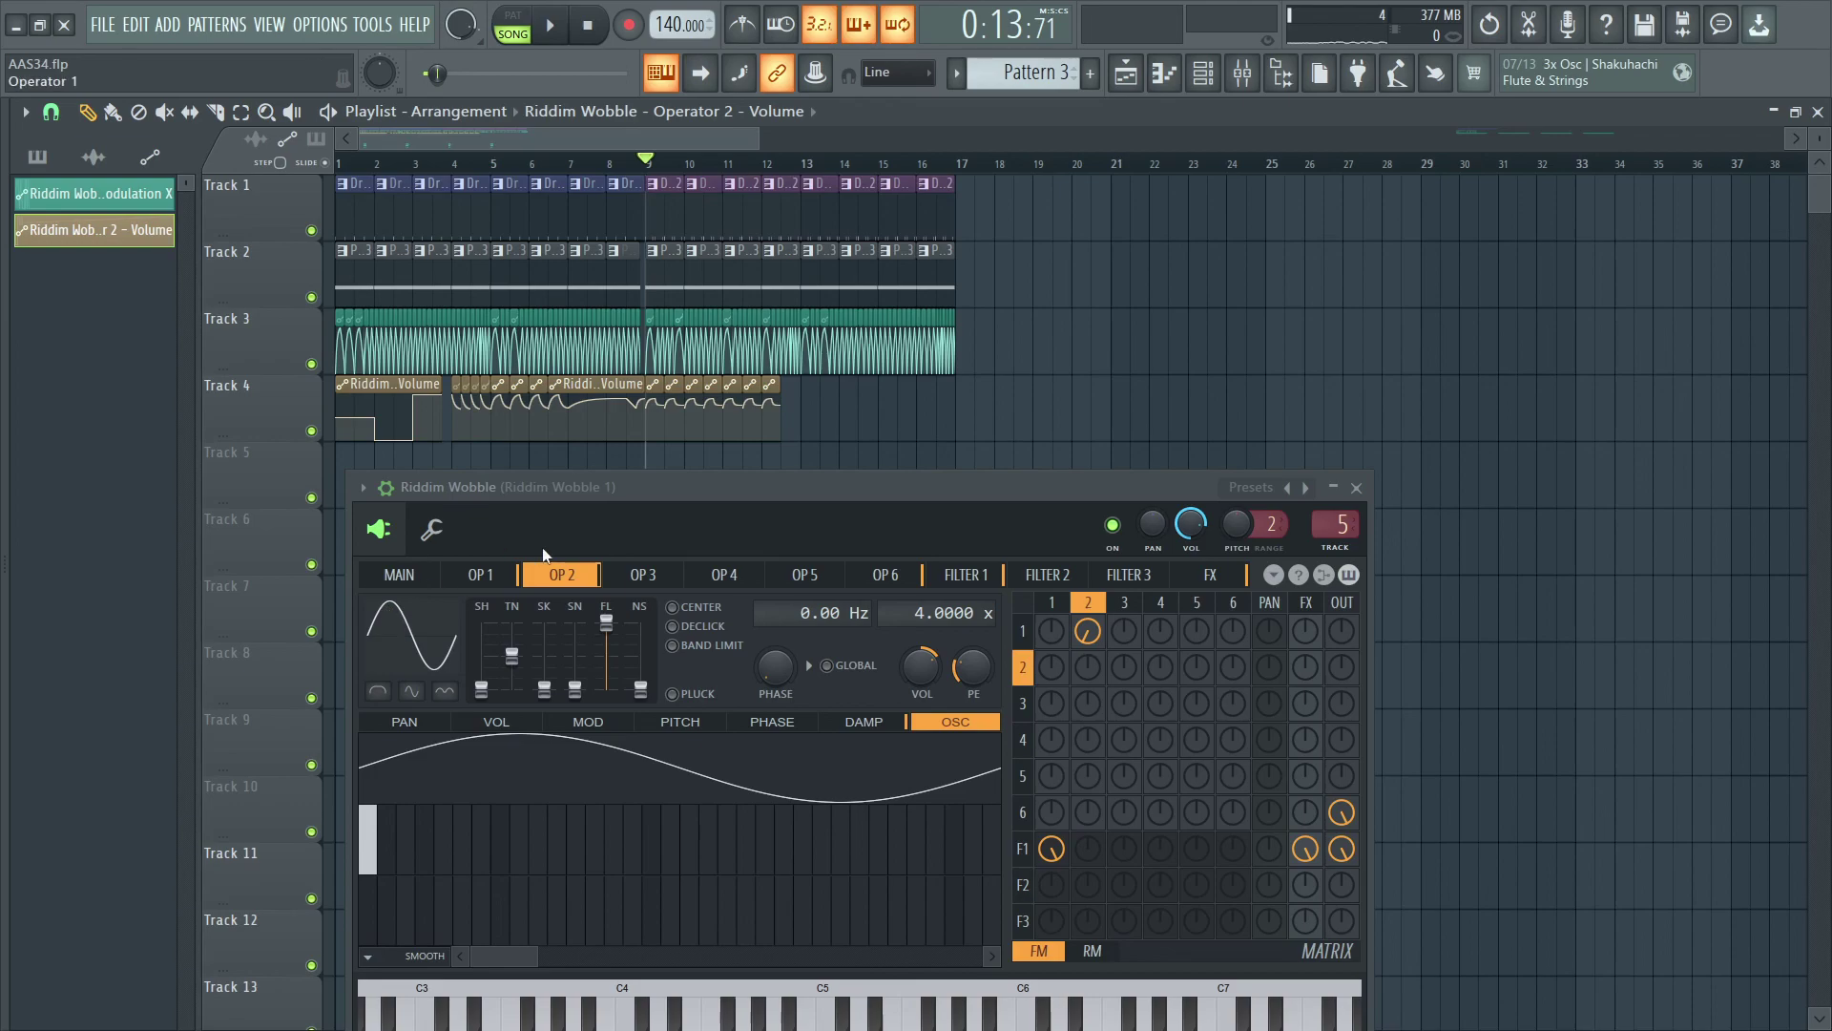
{"action": "left_click", "coordinate": [432, 576]}
{"action": "left_click", "coordinate": [644, 574]}
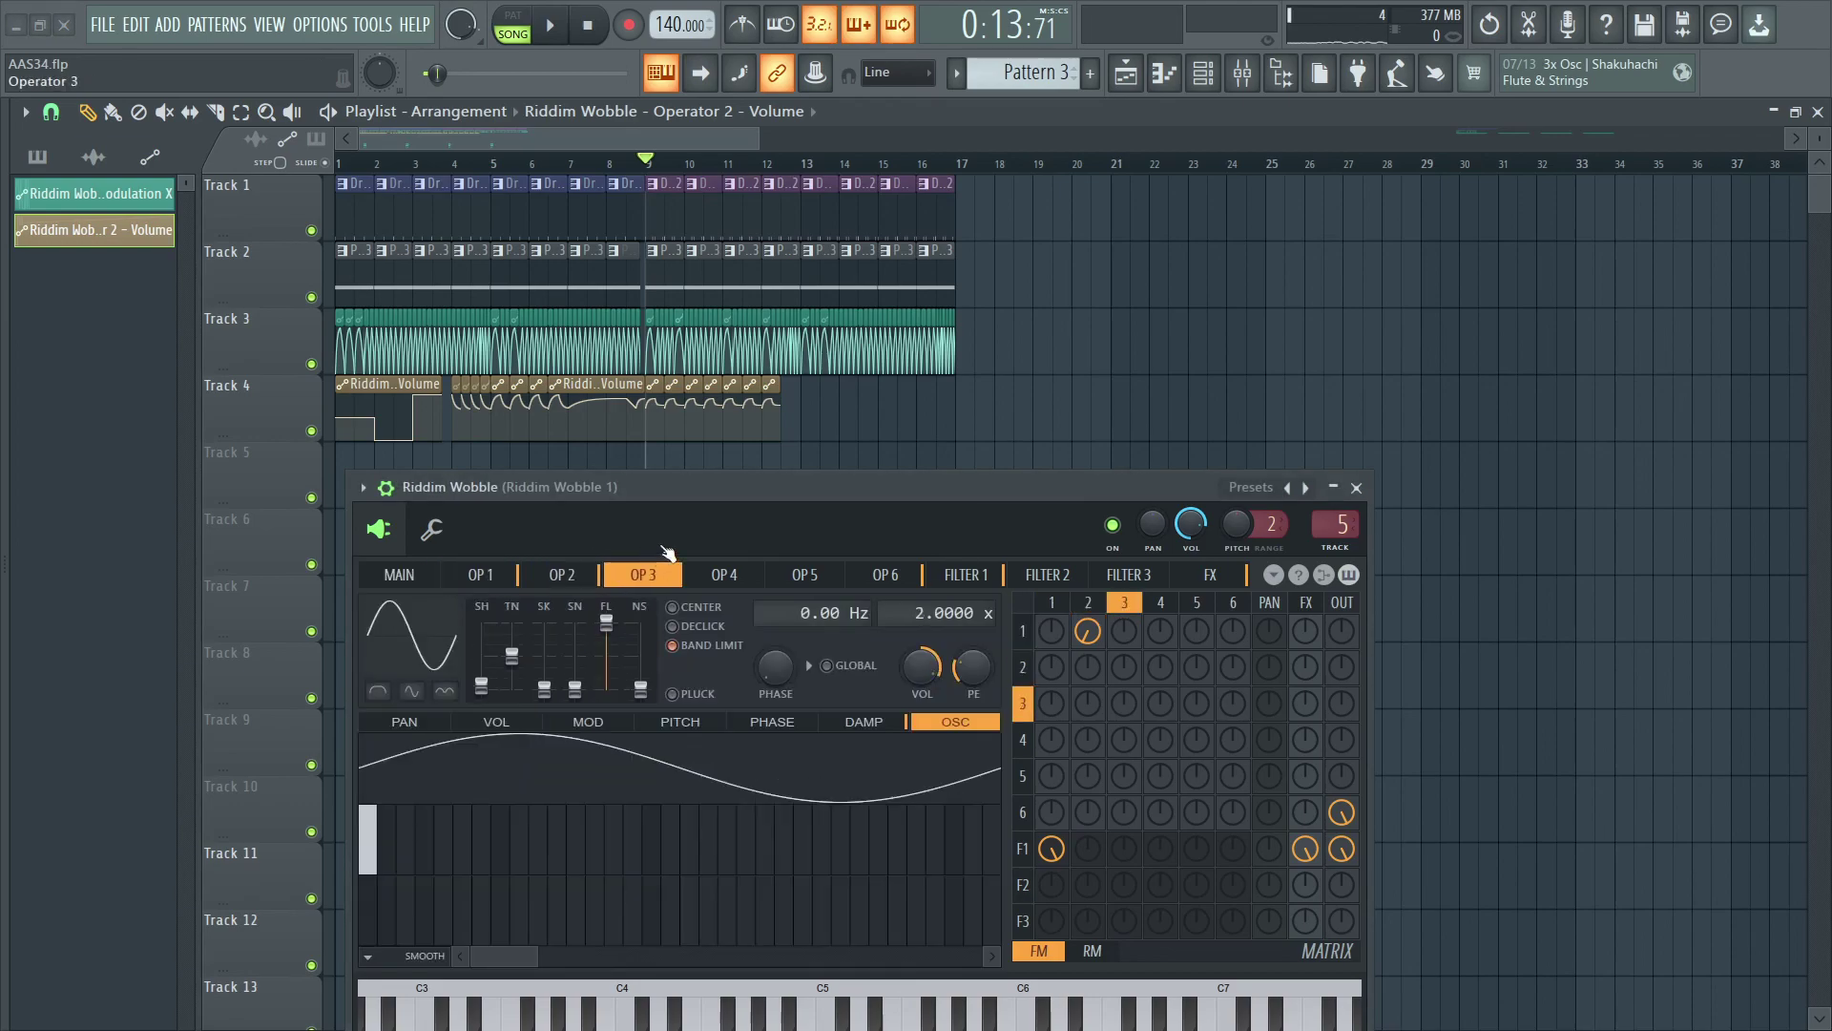
{"action": "left_click", "coordinate": [1129, 575]}
{"action": "left_click", "coordinate": [1226, 577]}
{"action": "left_click", "coordinate": [399, 574]}
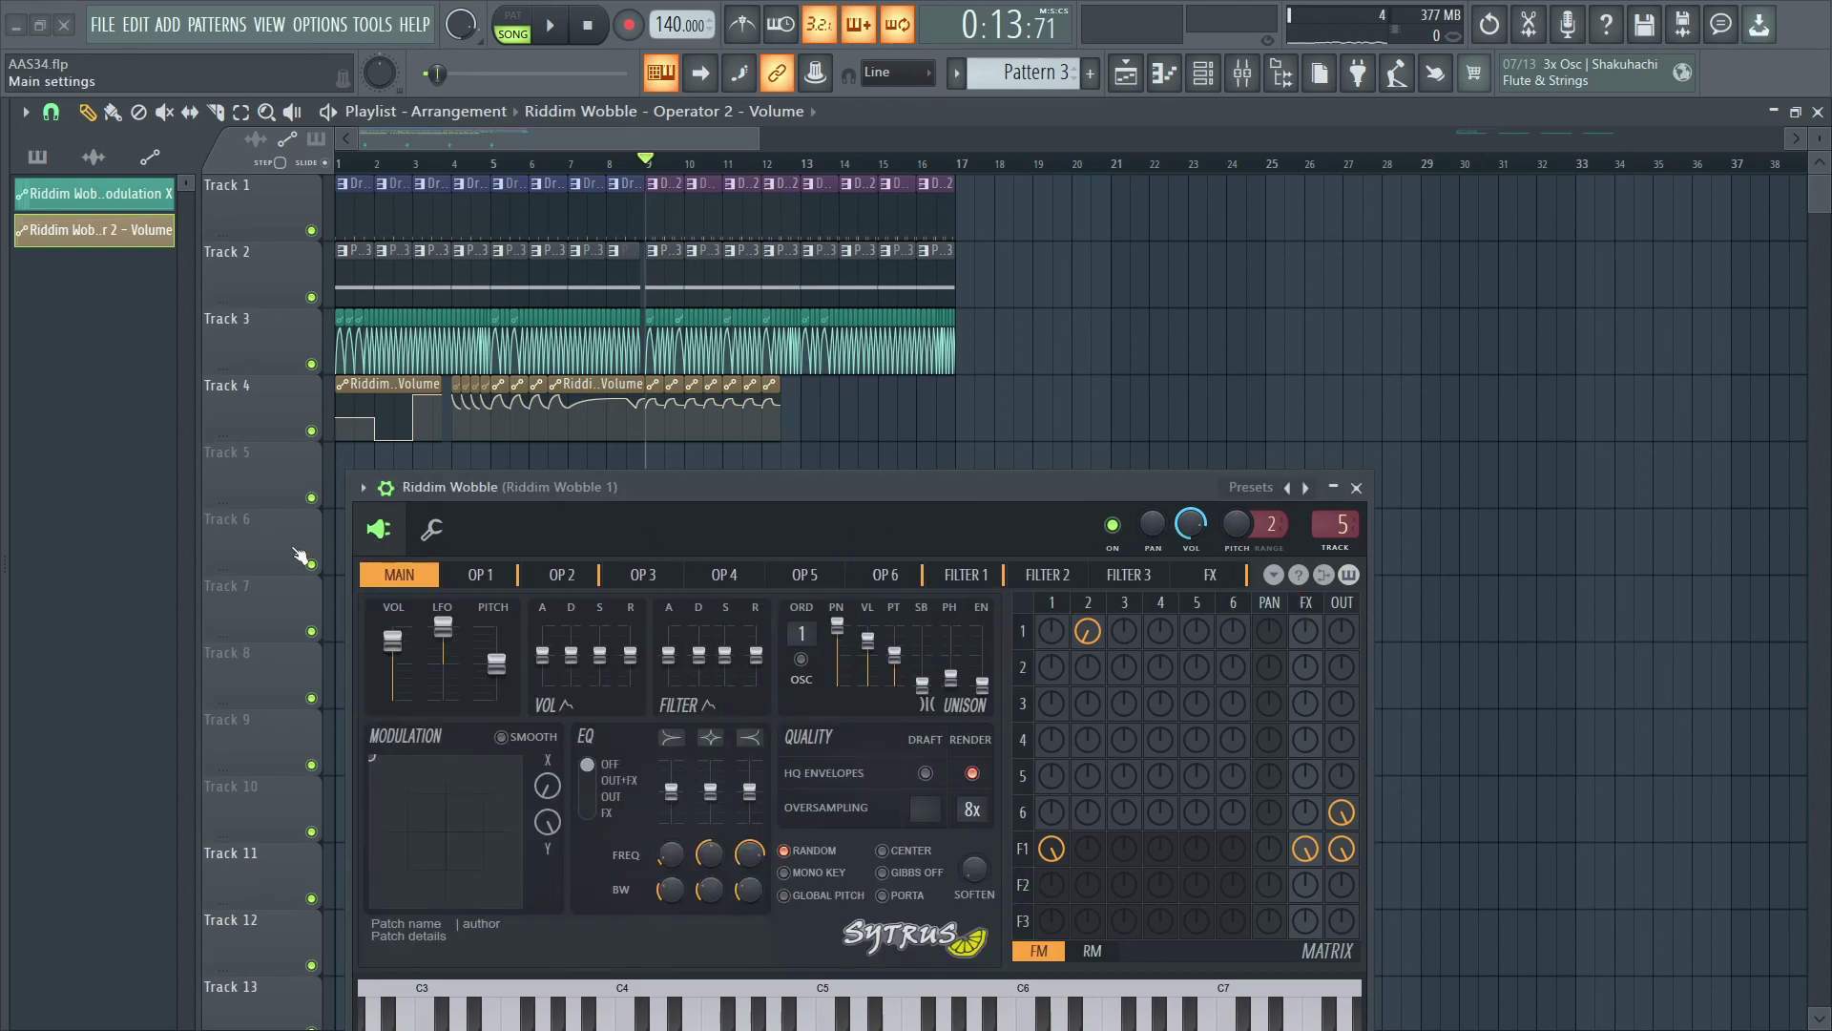